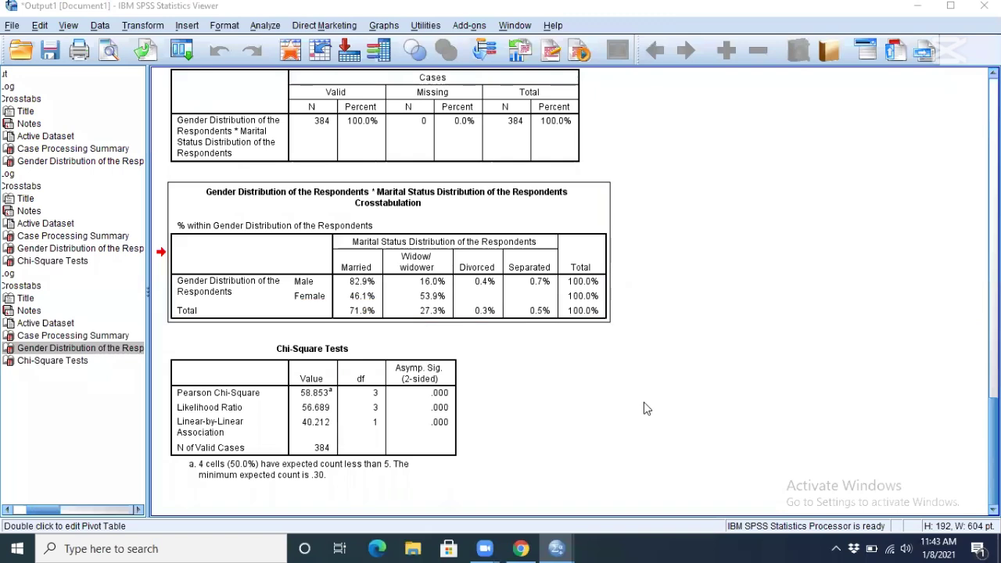
Step: Rerun the Crosstabs analysis of gender by marital status with percentages within marital status, and select the resulting crosstabulation table
{"action": "left_click", "coordinate": [265, 26]}
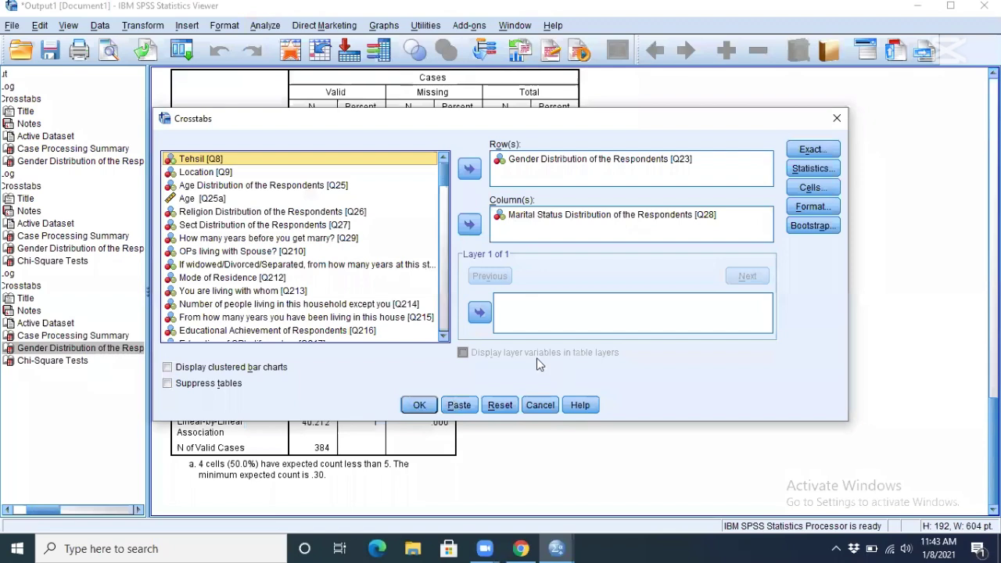
{"action": "key", "text": "Return"}
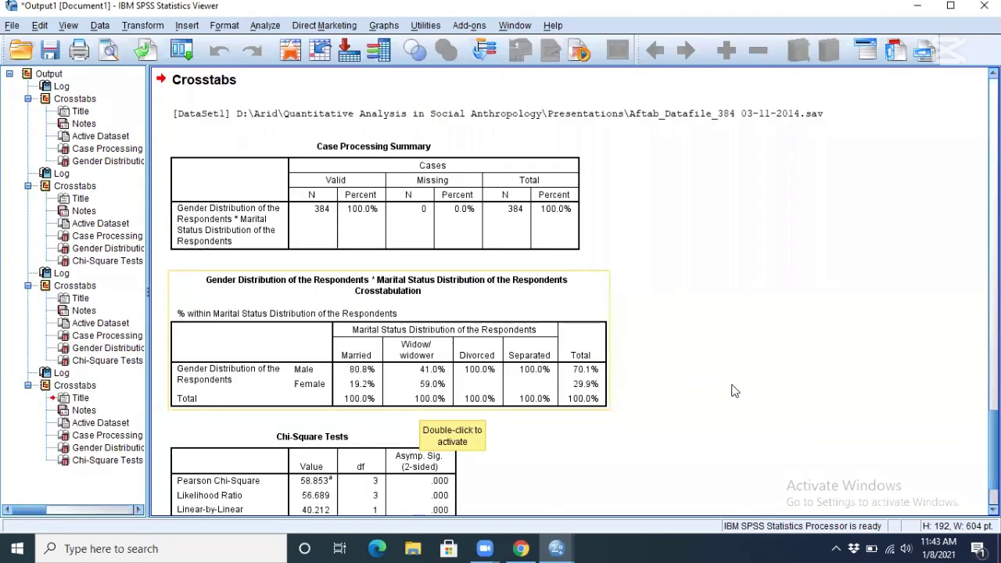
{"action": "left_click", "coordinate": [735, 391]}
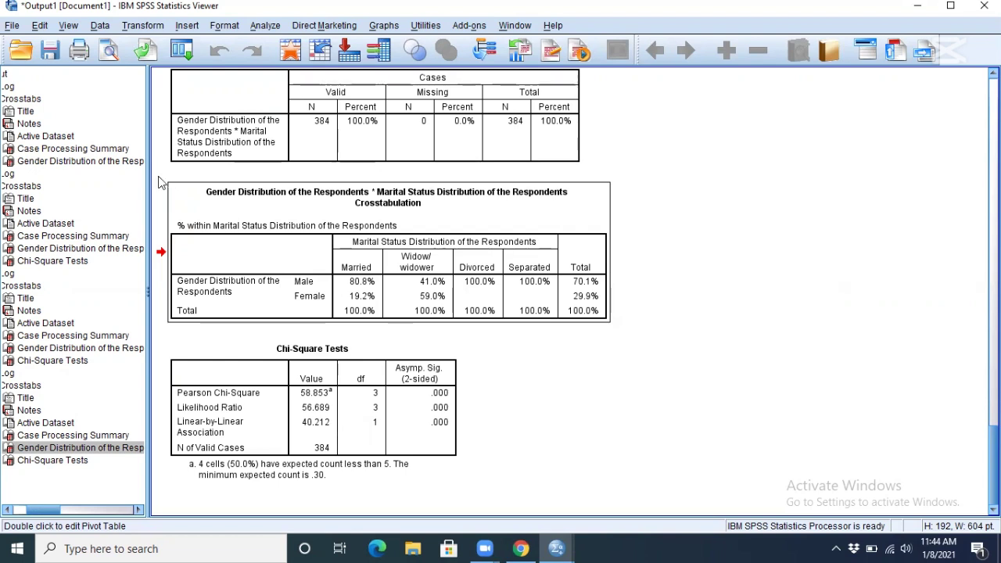
Step: Export all output as an Excel (*.xls) file named output tables.xls in the Presentations folder, replacing the existing file
{"action": "left_click", "coordinate": [11, 26]}
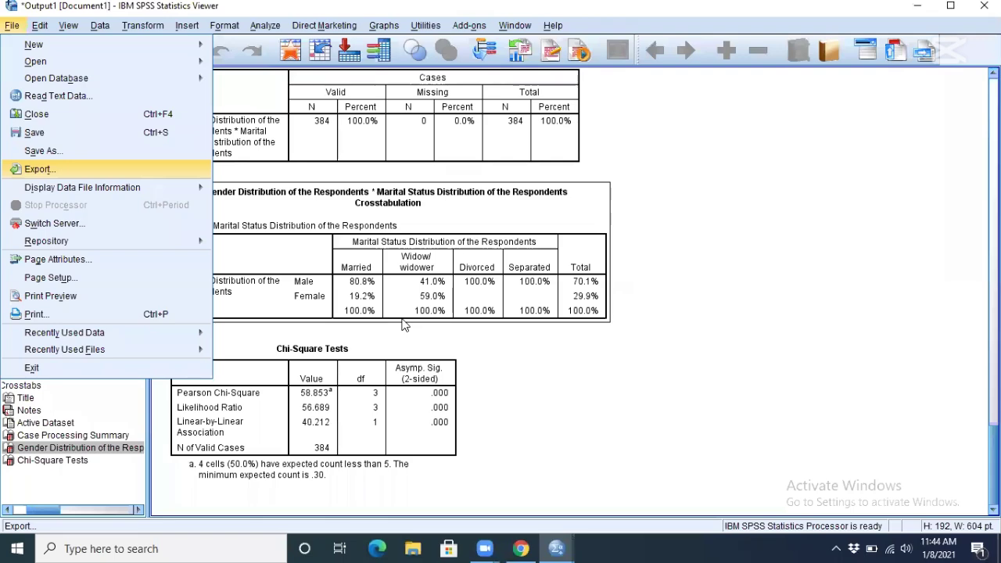
{"action": "key", "text": "Return"}
{"action": "left_click", "coordinate": [732, 286]}
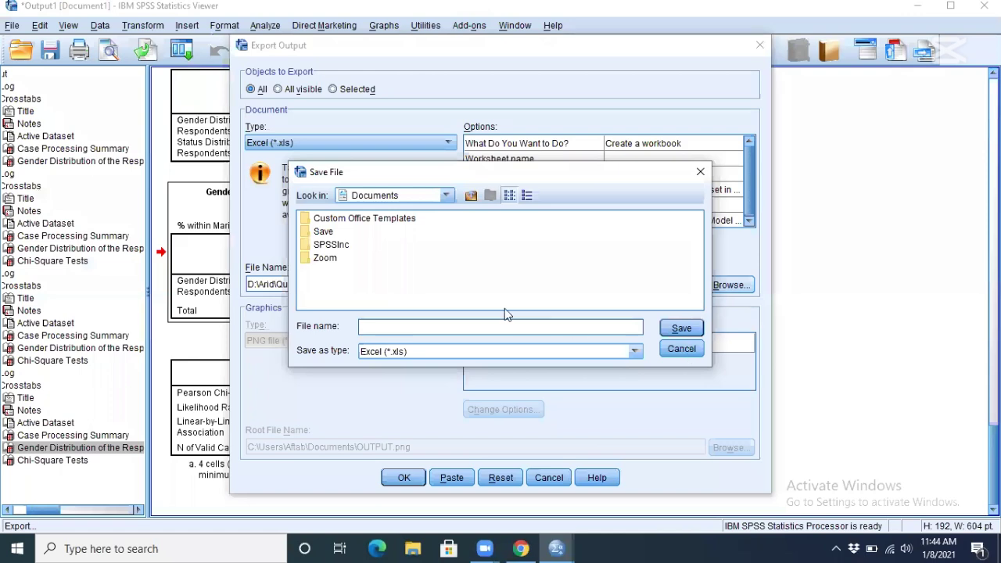
{"action": "key", "text": "Escape"}
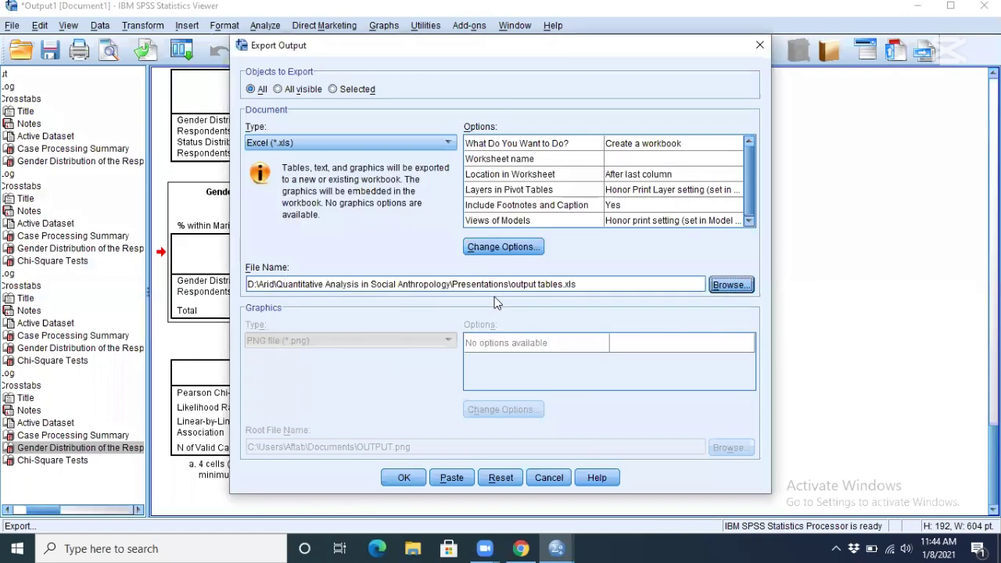
{"action": "key", "text": "alt+Down"}
{"action": "left_click", "coordinate": [452, 166]}
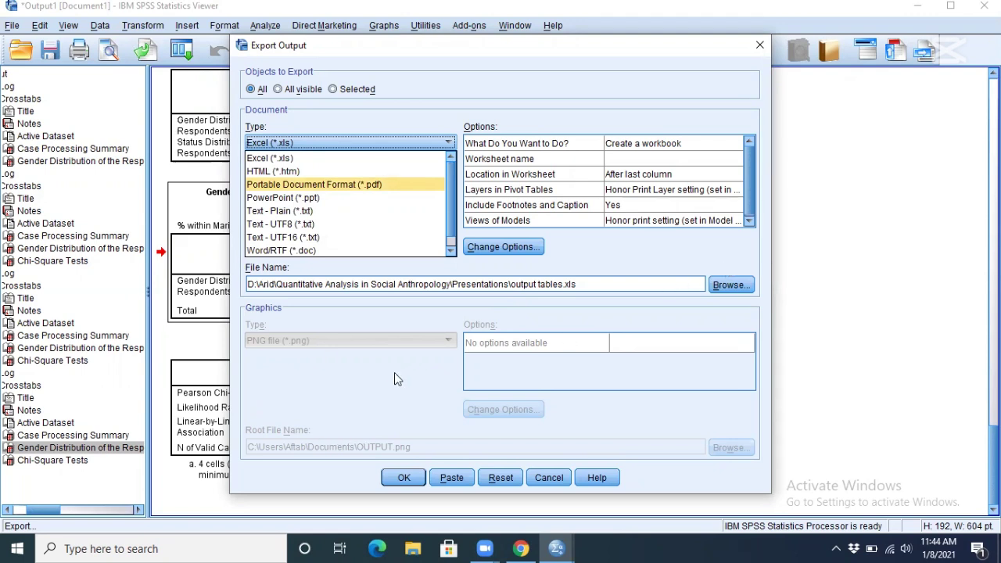
{"action": "left_click", "coordinate": [403, 479]}
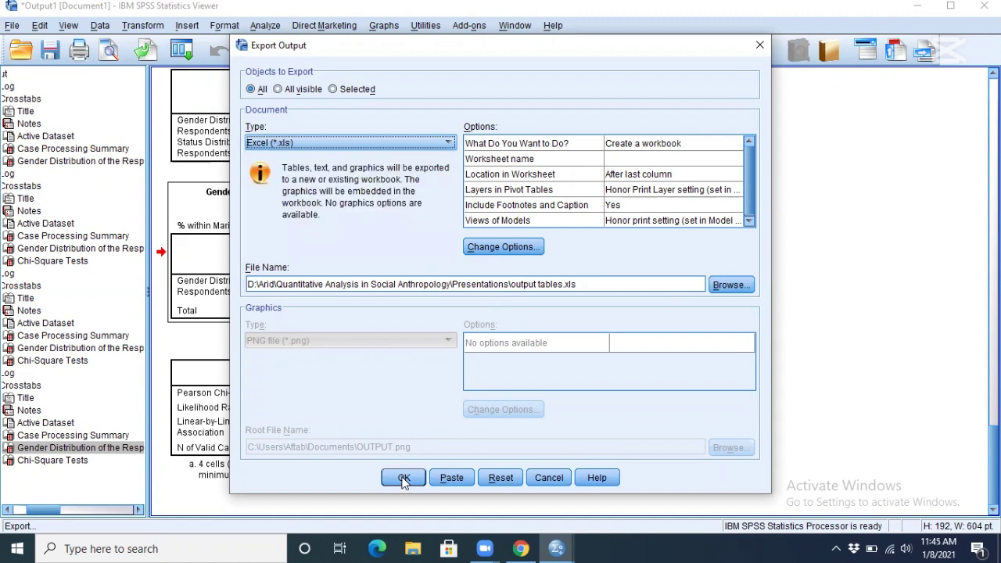
{"action": "key", "text": "Tab"}
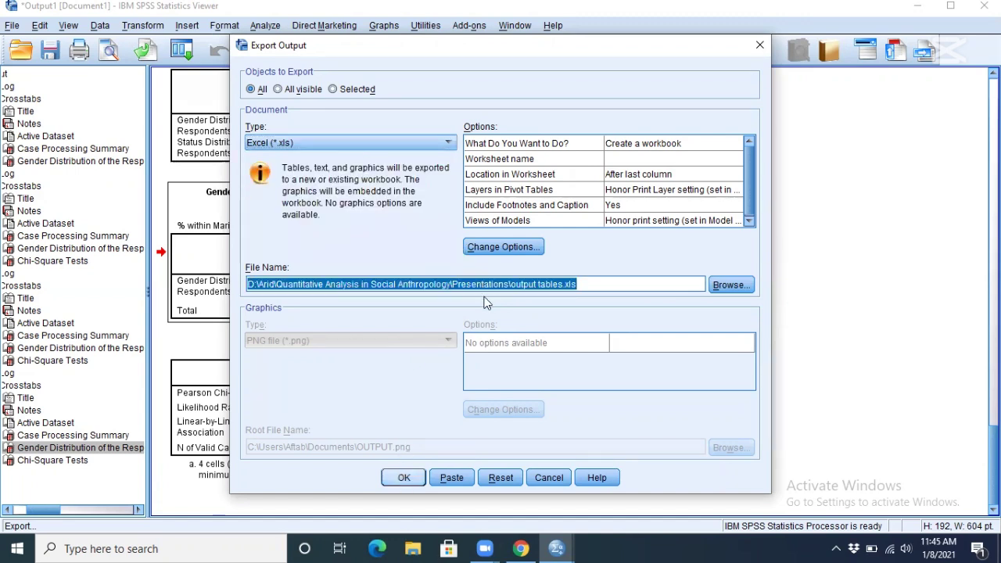
{"action": "key", "text": "Return"}
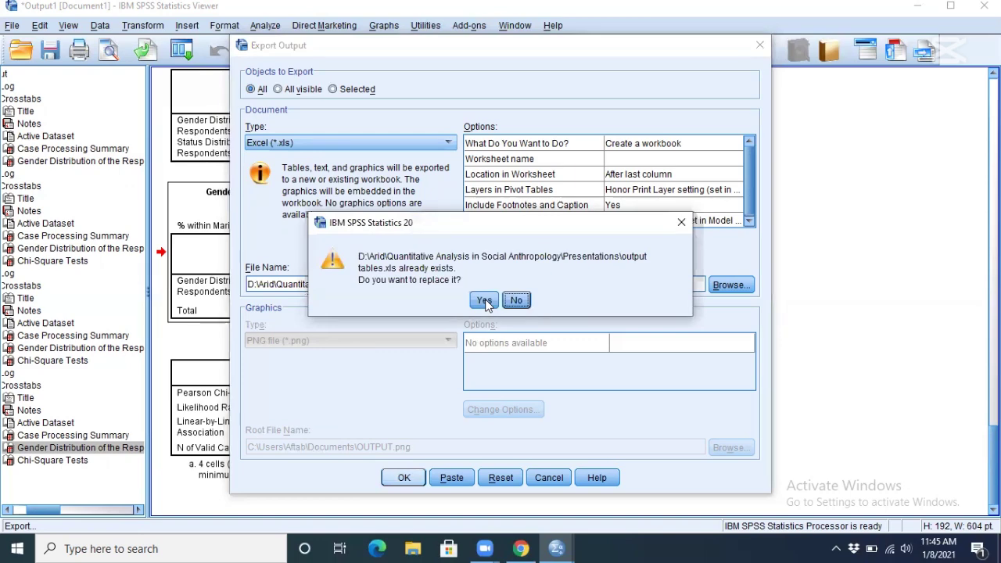
{"action": "key", "text": "Tab"}
{"action": "key", "text": "Return"}
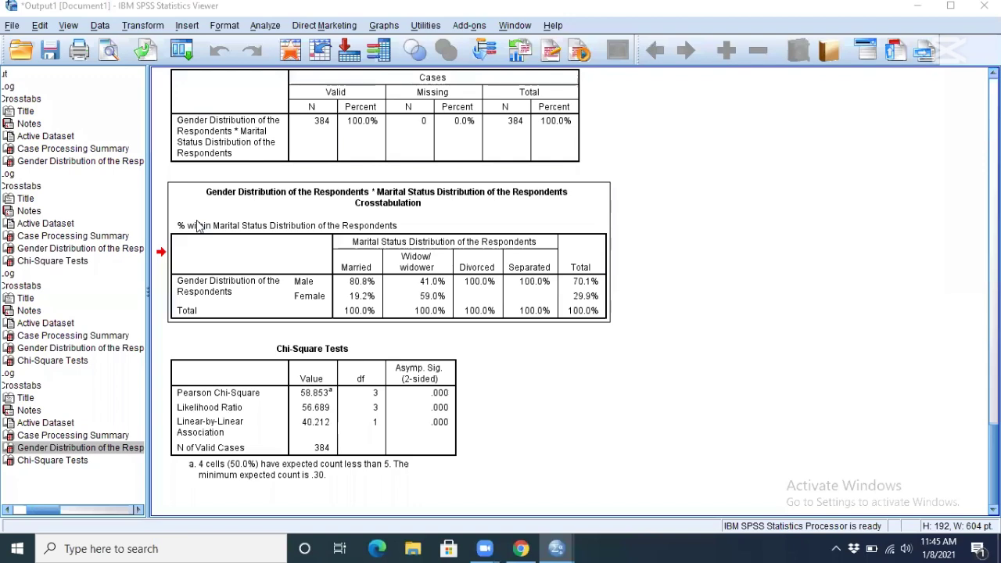
Step: Switch to File Explorer and open the output tables workbook from Arid > Quantitative Analysis in Social Anthropology > Presentations on drive D
{"action": "key", "text": "super+e"}
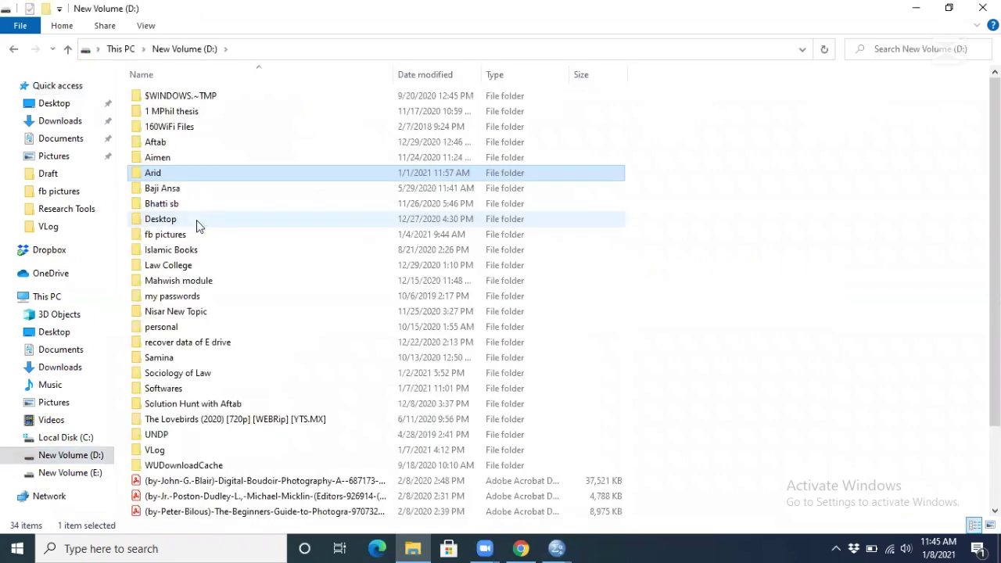
{"action": "key", "text": "Return"}
{"action": "key", "text": "Return"}
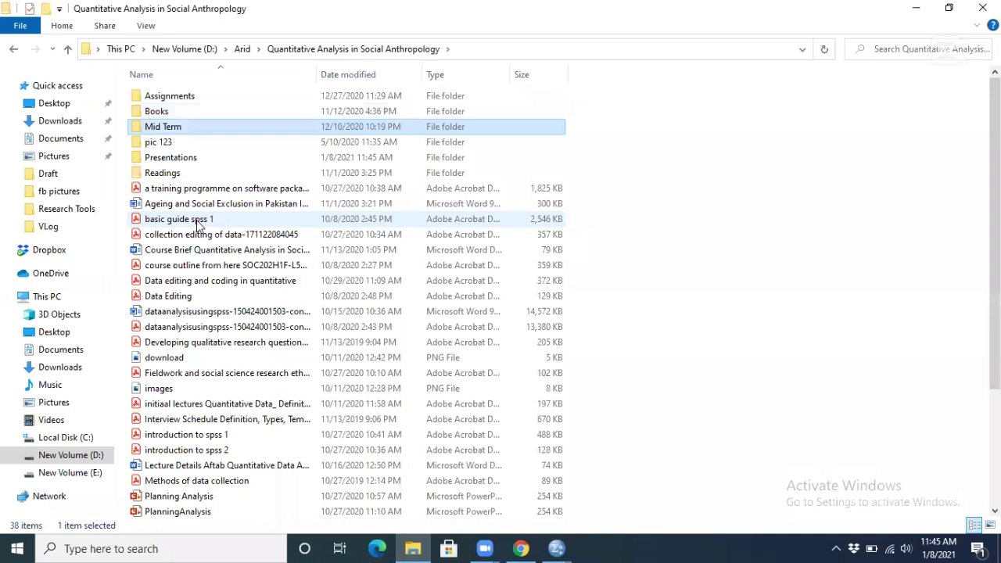
{"action": "key", "text": "Down"}
{"action": "key", "text": "Down"}
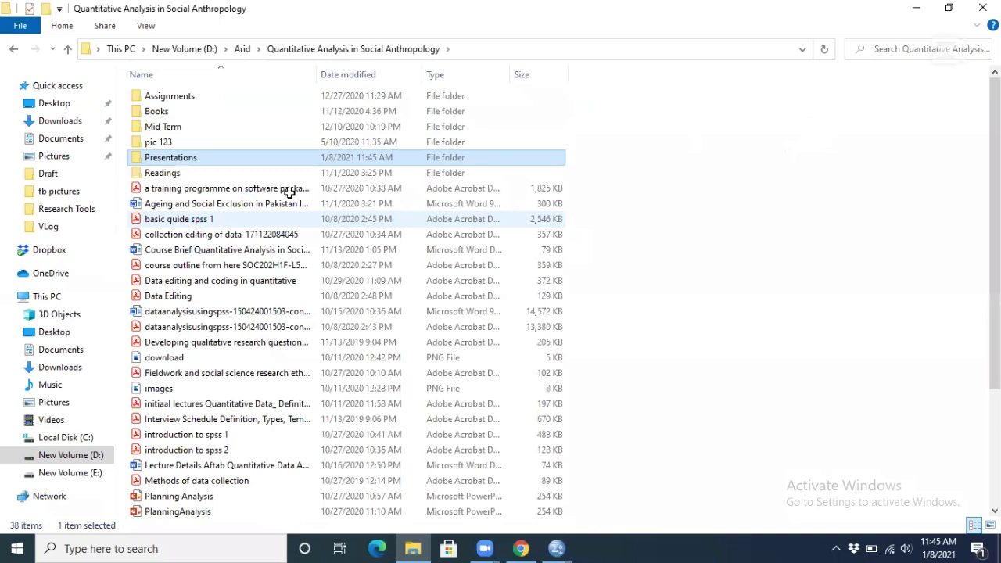
{"action": "key", "text": "Return"}
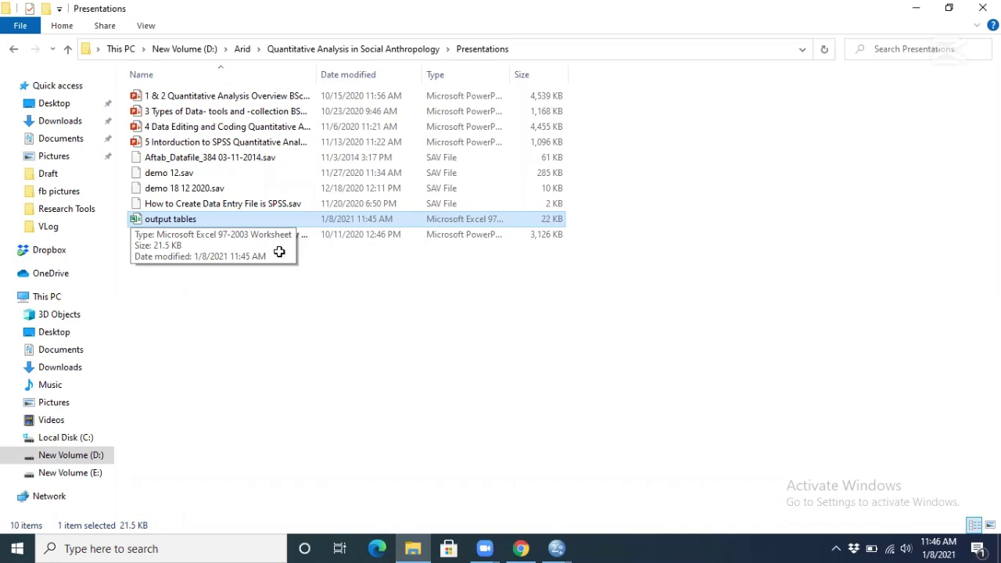
{"action": "key", "text": "Return"}
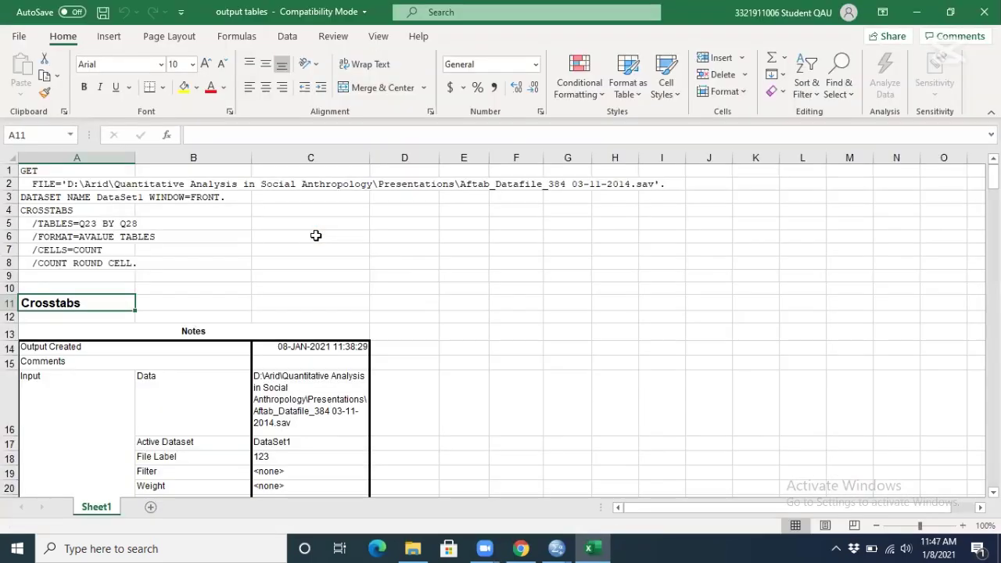
Step: Look through the exported crosstab notes, case summaries, crosstabulations and chi-square tables across the whole sheet
{"action": "key", "text": "Down"}
{"action": "key", "text": "Down"}
{"action": "key", "text": "Down"}
{"action": "key", "text": "Down"}
{"action": "key", "text": "Down"}
{"action": "key", "text": "Down"}
{"action": "key", "text": "Down"}
{"action": "key", "text": "Down"}
{"action": "key", "text": "Down"}
{"action": "key", "text": "Down"}
{"action": "key", "text": "Down"}
{"action": "key", "text": "Down"}
{"action": "key", "text": "Down"}
{"action": "key", "text": "Down"}
{"action": "key", "text": "Down"}
{"action": "key", "text": "Down"}
{"action": "key", "text": "Down"}
{"action": "key", "text": "Down"}
{"action": "key", "text": "Down"}
{"action": "key", "text": "Down"}
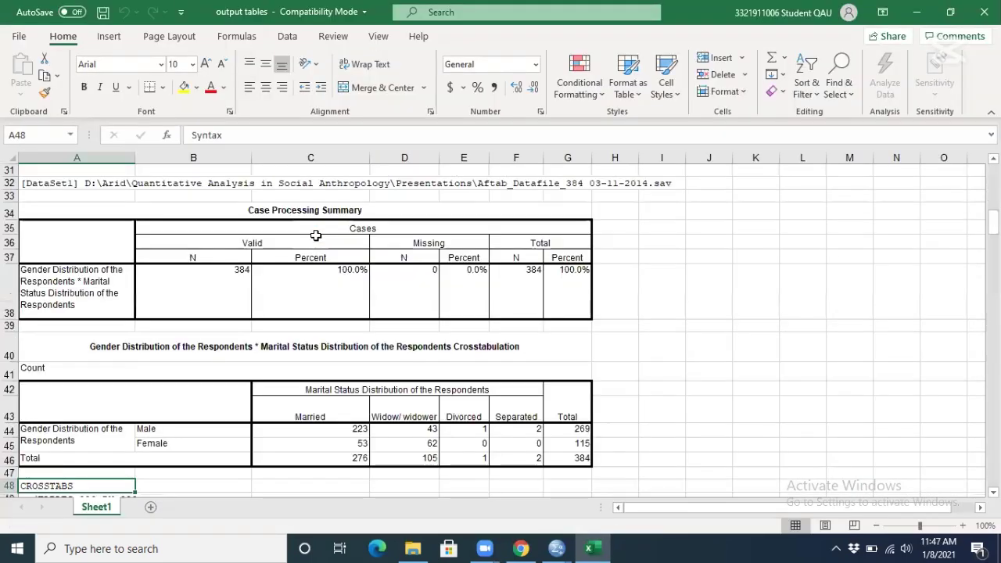
{"action": "key", "text": "Down"}
{"action": "key", "text": "Down"}
{"action": "key", "text": "Down"}
{"action": "key", "text": "Down"}
{"action": "key", "text": "Down"}
{"action": "key", "text": "Down"}
{"action": "key", "text": "Down"}
{"action": "key", "text": "Down"}
{"action": "key", "text": "Down"}
{"action": "key", "text": "Down"}
{"action": "key", "text": "Down"}
{"action": "key", "text": "Down"}
{"action": "key", "text": "Down"}
{"action": "key", "text": "Down"}
{"action": "key", "text": "Down"}
{"action": "key", "text": "Down"}
{"action": "key", "text": "Down"}
{"action": "key", "text": "Down"}
{"action": "key", "text": "Down"}
{"action": "key", "text": "Down"}
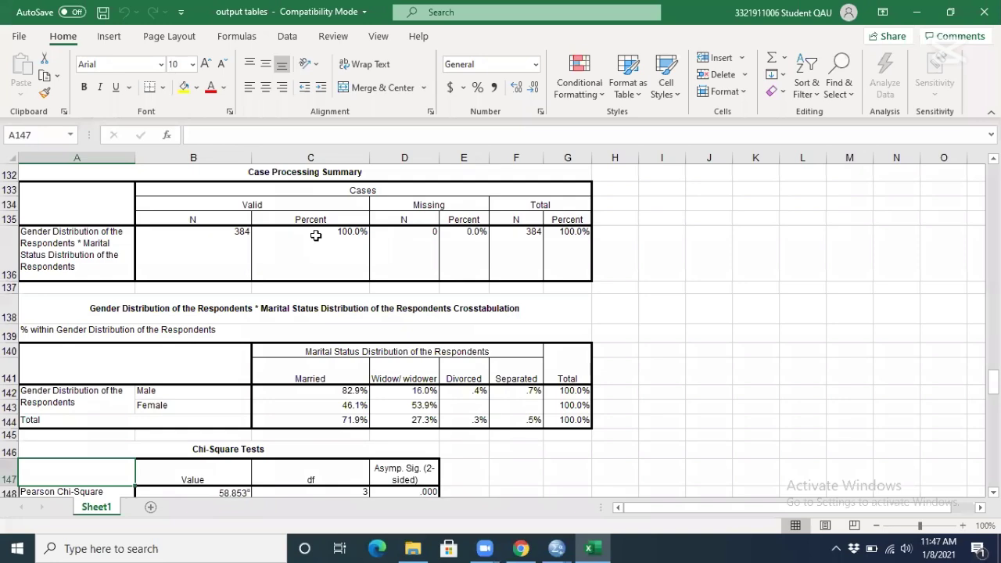
{"action": "key", "text": "Page_Down"}
{"action": "key", "text": "Page_Down"}
{"action": "key", "text": "Page_Down"}
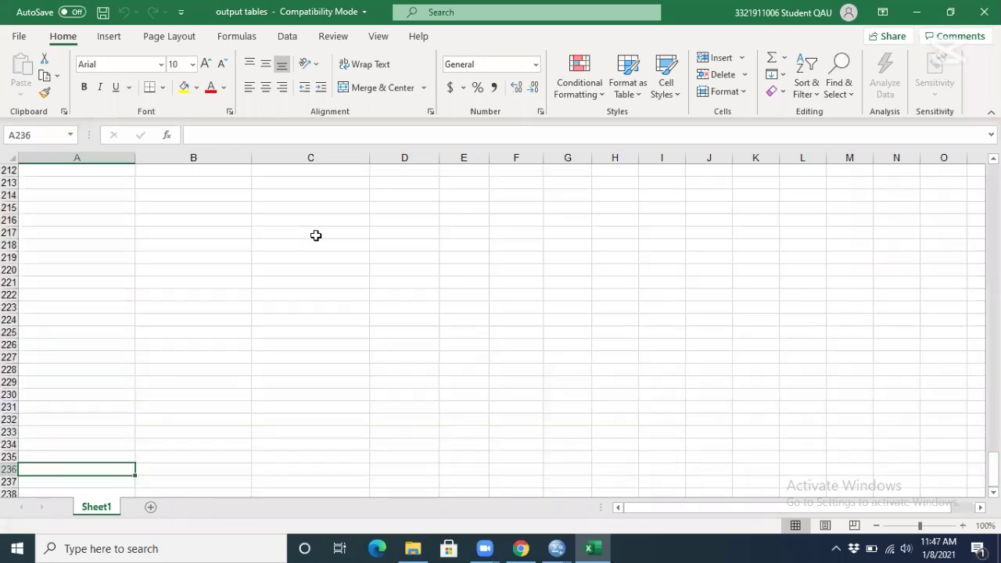
{"action": "key", "text": "Page_Up"}
{"action": "key", "text": "Page_Up"}
{"action": "key", "text": "Page_Up"}
{"action": "key", "text": "Page_Up"}
{"action": "key", "text": "Page_Up"}
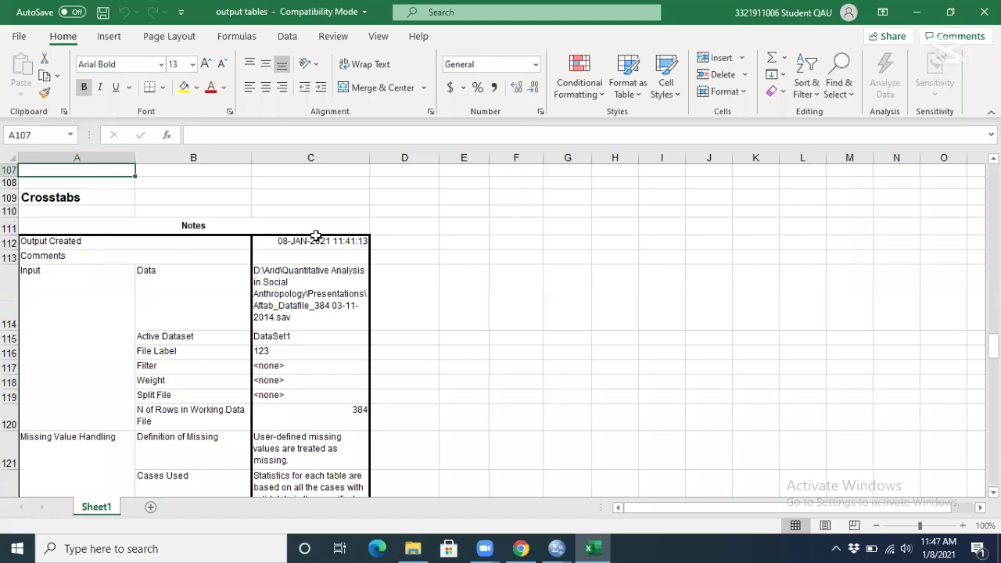
{"action": "key", "text": "Page_Up"}
{"action": "key", "text": "Page_Up"}
{"action": "key", "text": "Page_Up"}
{"action": "key", "text": "Page_Up"}
{"action": "key", "text": "Page_Up"}
Step: Delete rows 1 to 38, which hold the syntax, notes and case processing summary above the first crosstabulation
{"action": "key", "text": "shift+space"}
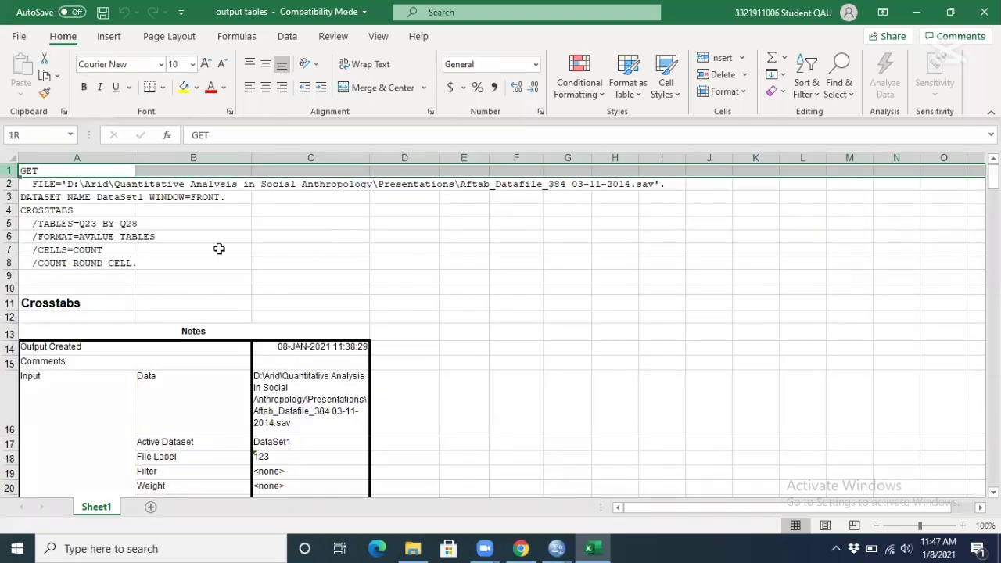
{"action": "key", "text": "shift+Page_Down"}
{"action": "key", "text": "shift+Page_Down"}
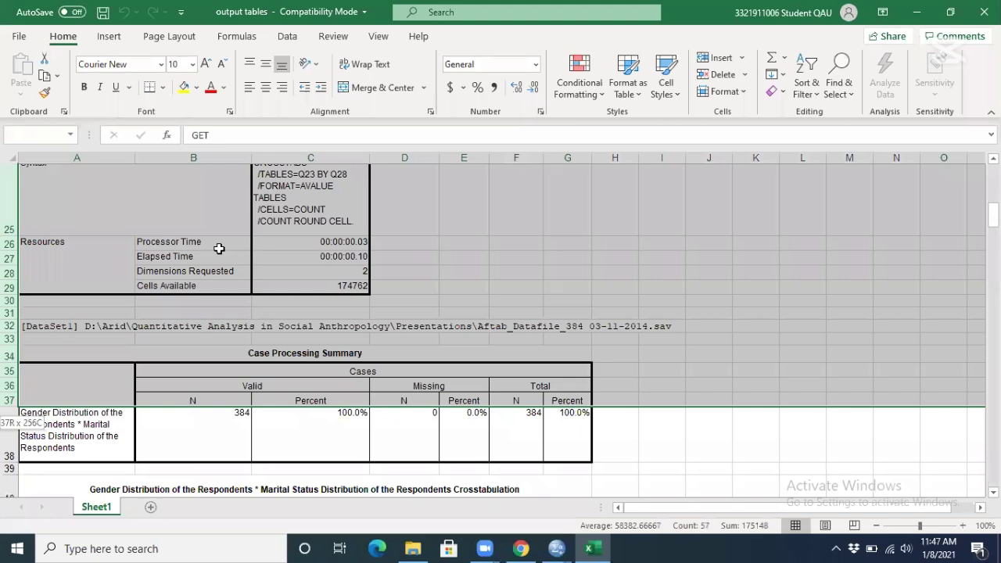
{"action": "key", "text": "shift+Down"}
{"action": "key", "text": "shift+F10"}
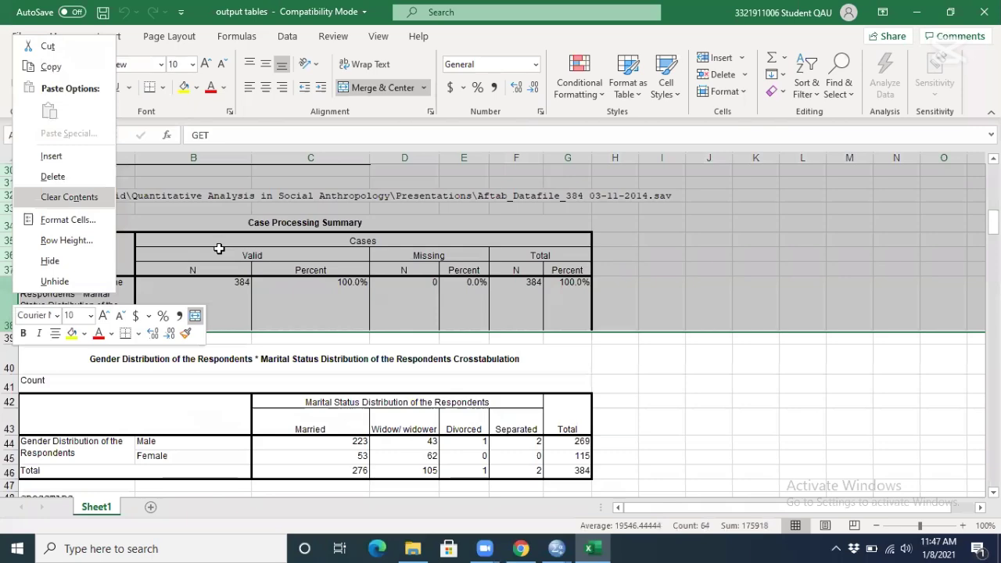
{"action": "key", "text": "Escape"}
{"action": "scroll", "coordinate": [219, 248], "scroll_direction": "up", "scroll_amount": 10}
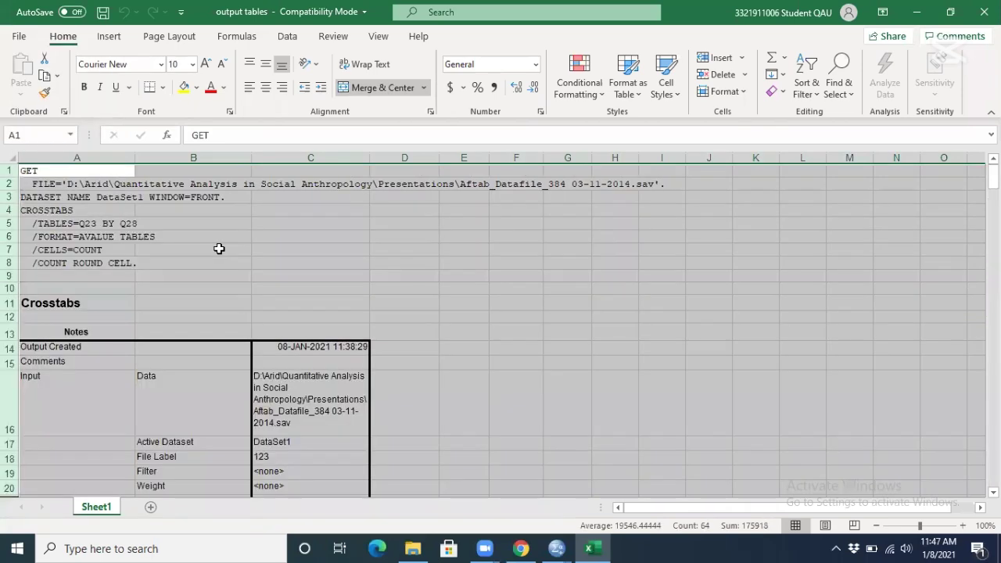
{"action": "key", "text": "ctrl+minus"}
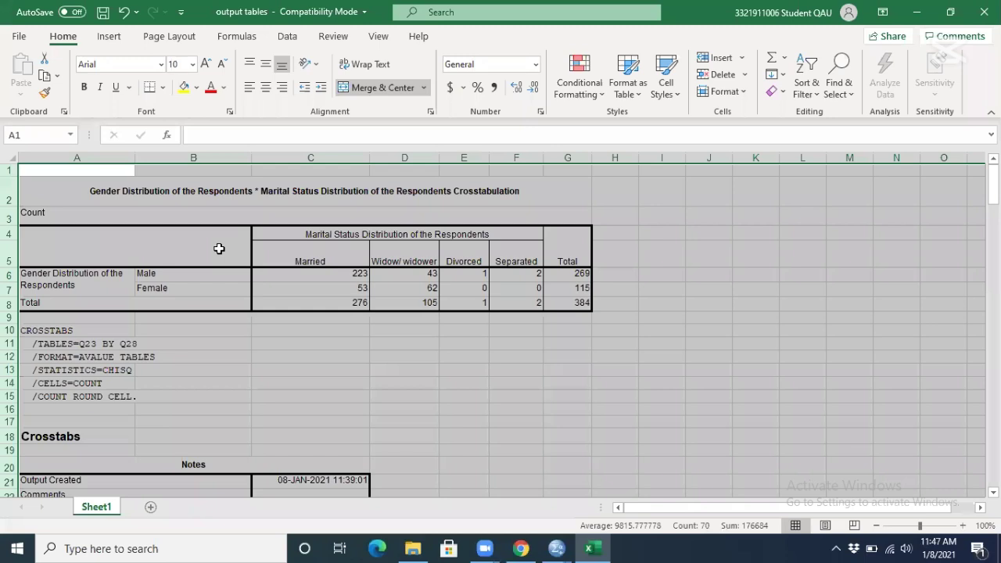
Step: Unmerge the Total label cell A8:B8 in the count crosstabulation
{"action": "left_click", "coordinate": [219, 248]}
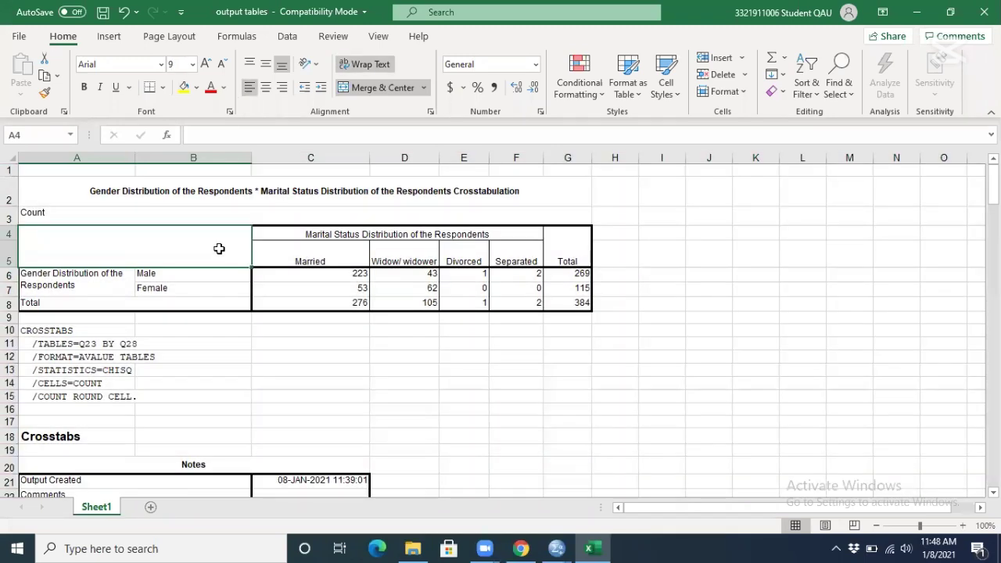
{"action": "key", "text": "Right"}
{"action": "key", "text": "Down"}
{"action": "key", "text": "Down"}
{"action": "key", "text": "Down"}
{"action": "key", "text": "Down"}
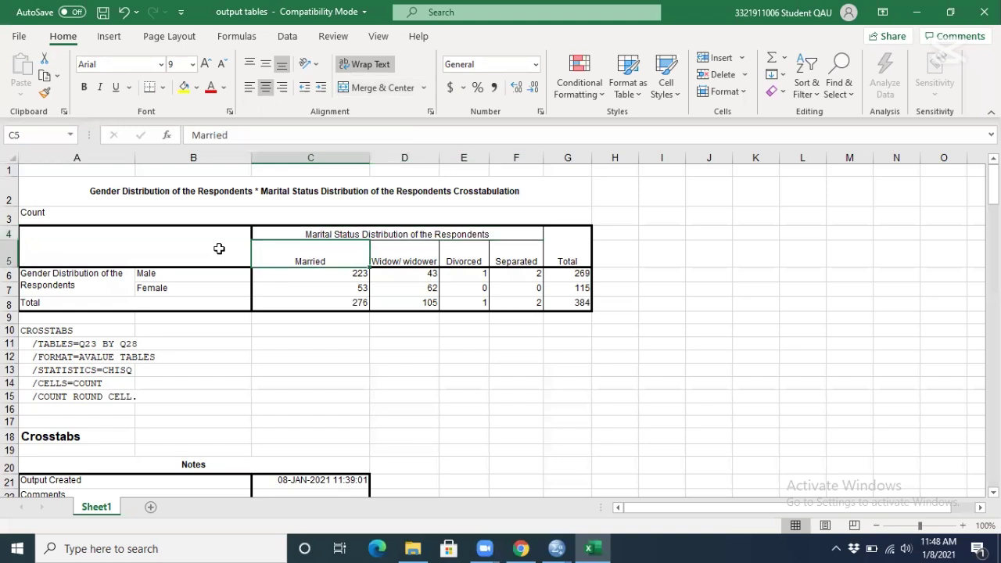
{"action": "key", "text": "Down"}
{"action": "key", "text": "Left"}
{"action": "key", "text": "Up"}
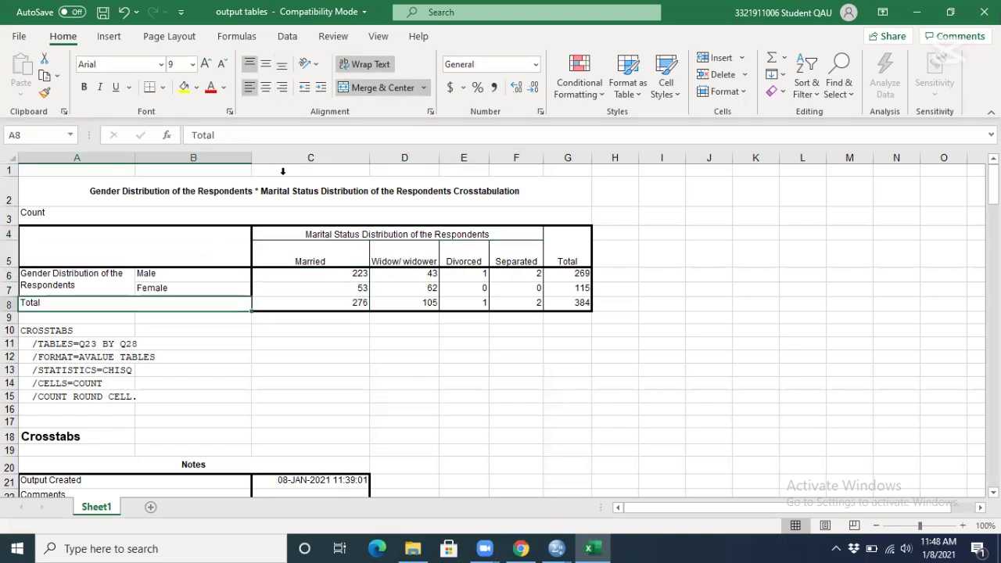
{"action": "left_click", "coordinate": [393, 88]}
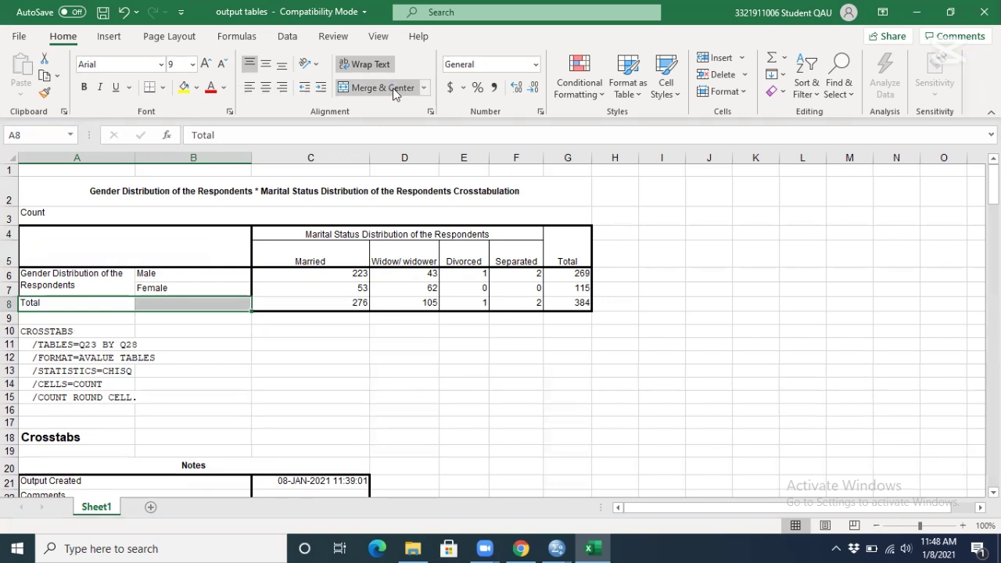
Step: Unmerge the blank header cell A4:B5 above the gender labels of the crosstabulation
{"action": "key", "text": "Right"}
{"action": "key", "text": "Up"}
{"action": "key", "text": "Up"}
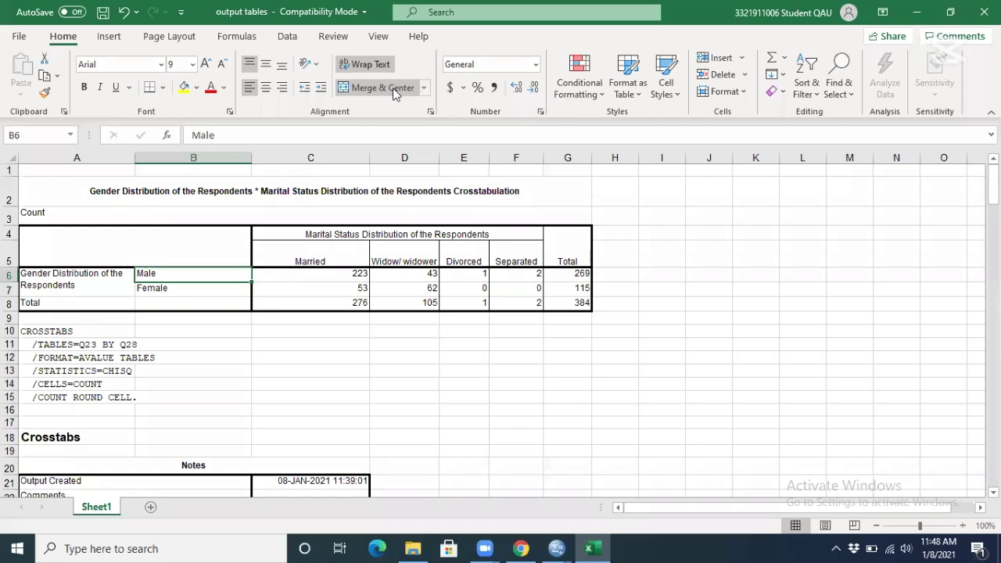
{"action": "key", "text": "Up"}
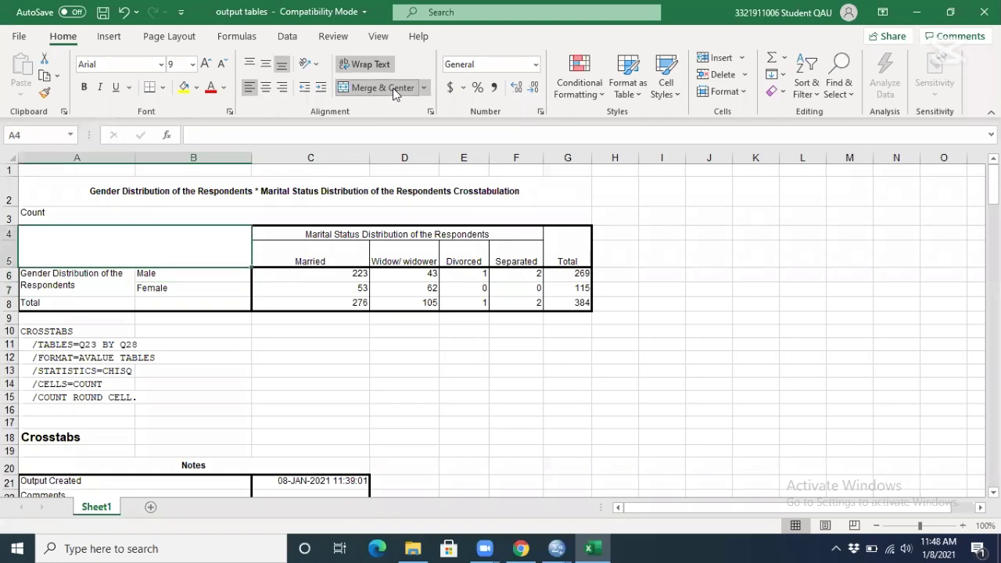
{"action": "left_click", "coordinate": [392, 87]}
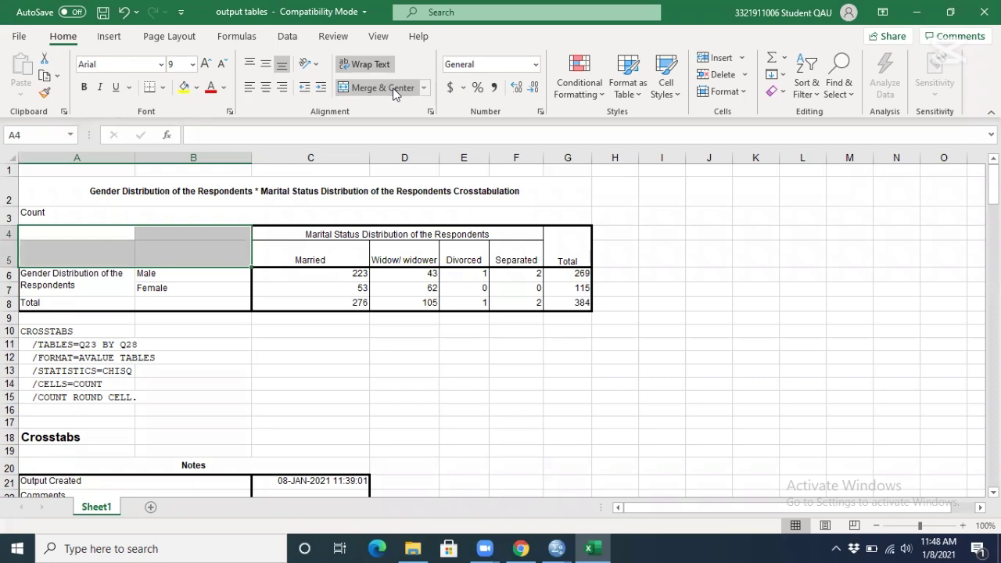
Step: Copy the Total label from cell A8 into cell B8
{"action": "key", "text": "Down"}
{"action": "key", "text": "Down"}
{"action": "key", "text": "Down"}
{"action": "key", "text": "ctrl+c"}
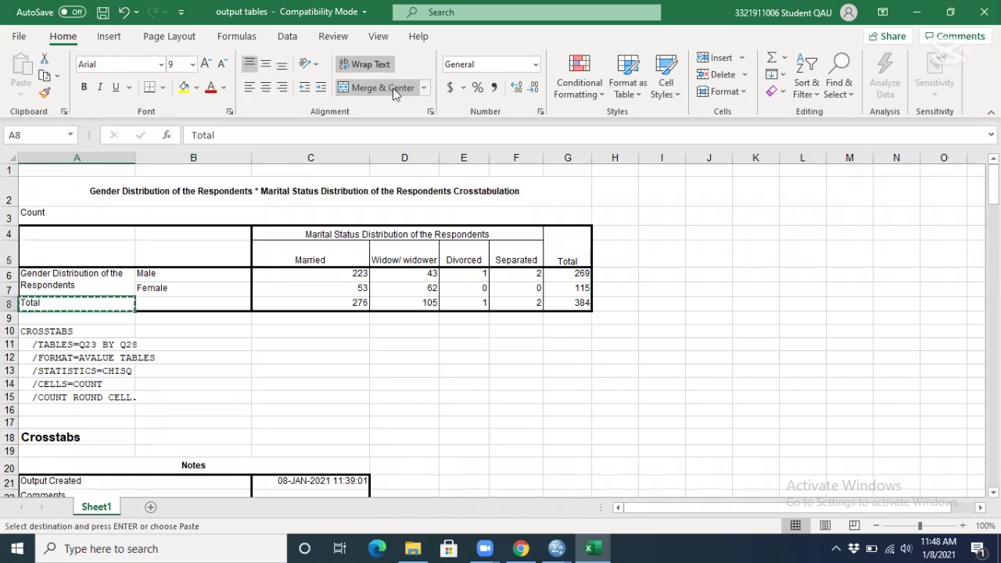
{"action": "key", "text": "Right"}
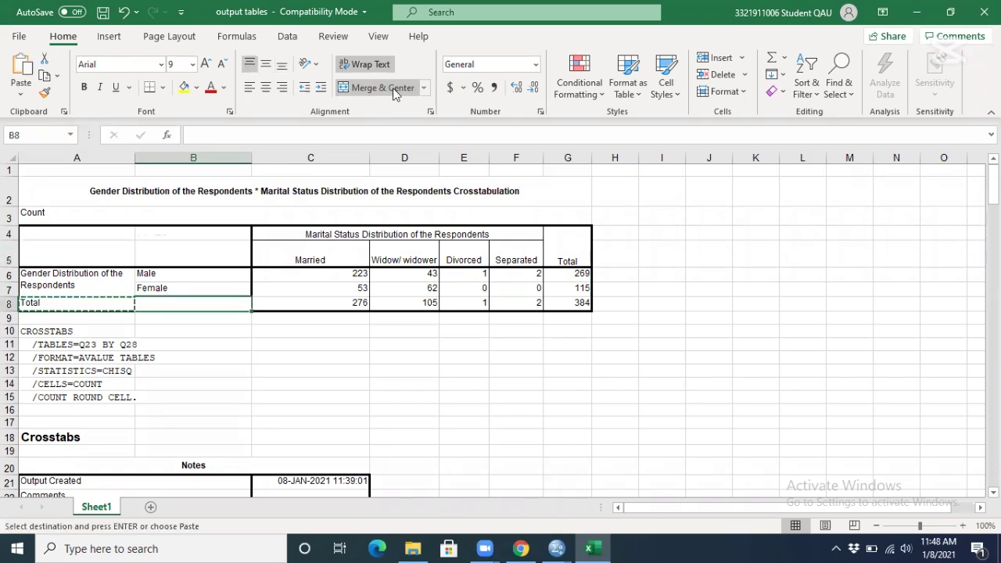
{"action": "key", "text": "ctrl+v"}
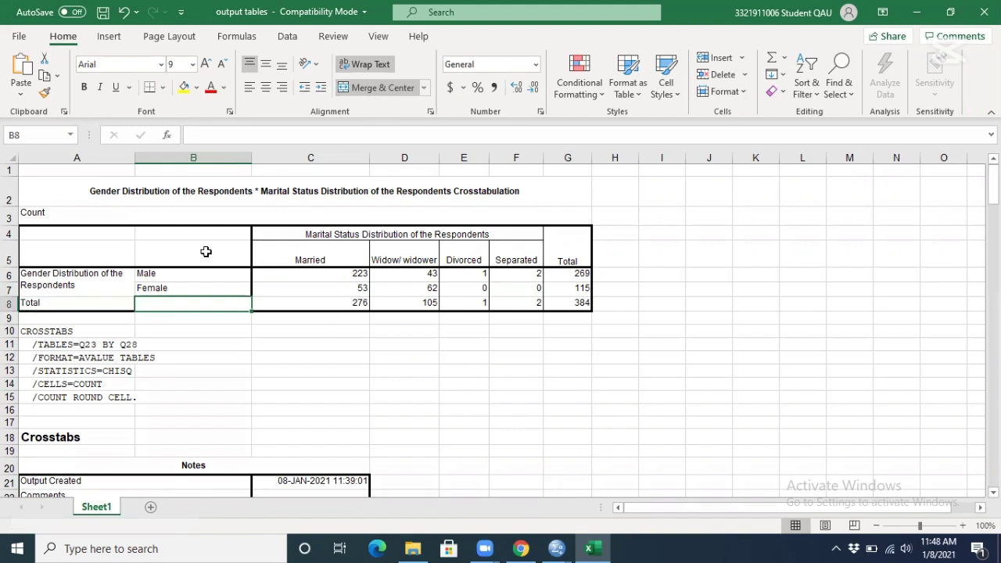
Step: Unmerge the gender row label cell A6:A7 and enter Gender as the header in cell B4
{"action": "key", "text": "Up"}
{"action": "key", "text": "Left"}
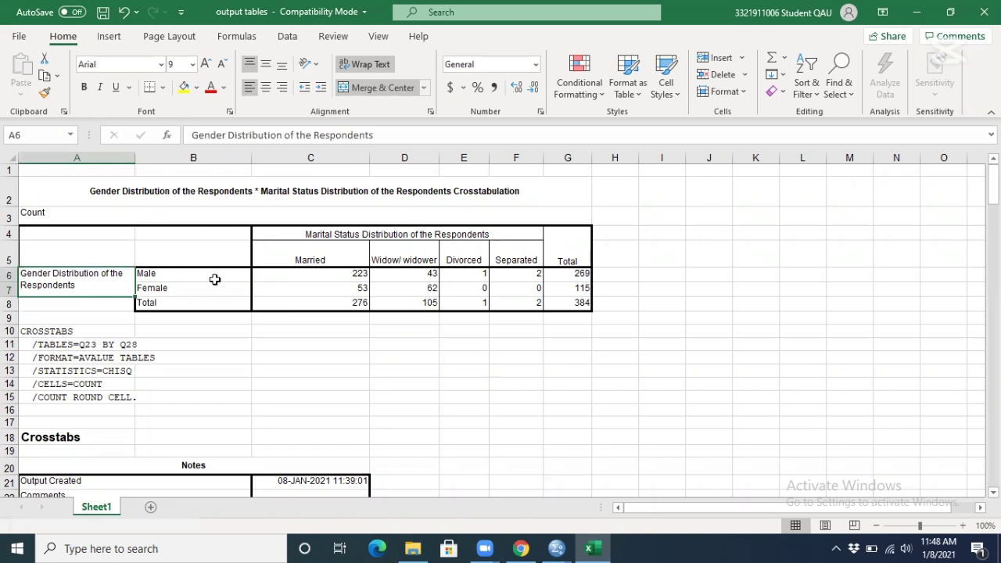
{"action": "left_click", "coordinate": [205, 226]}
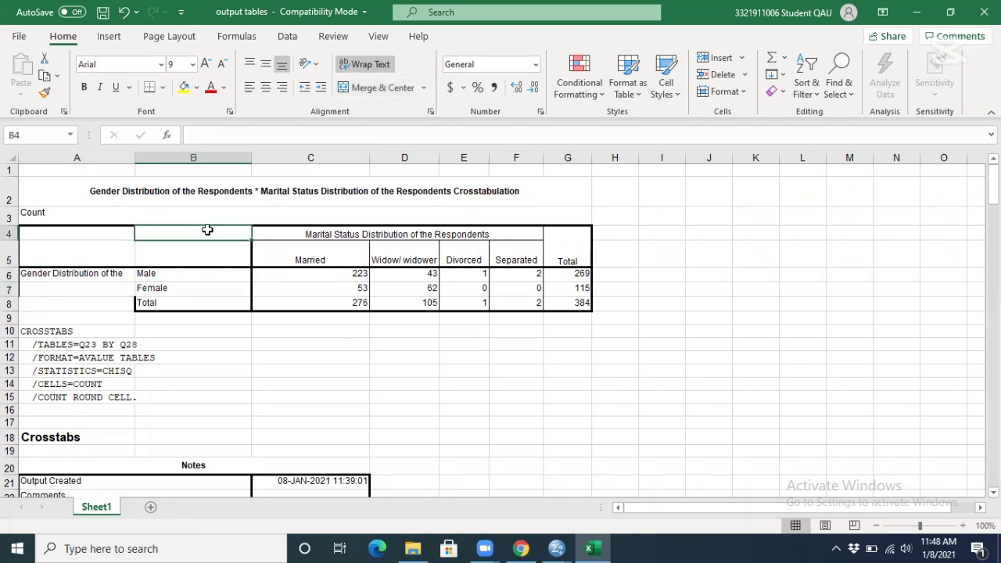
{"action": "type", "text": "Gender"}
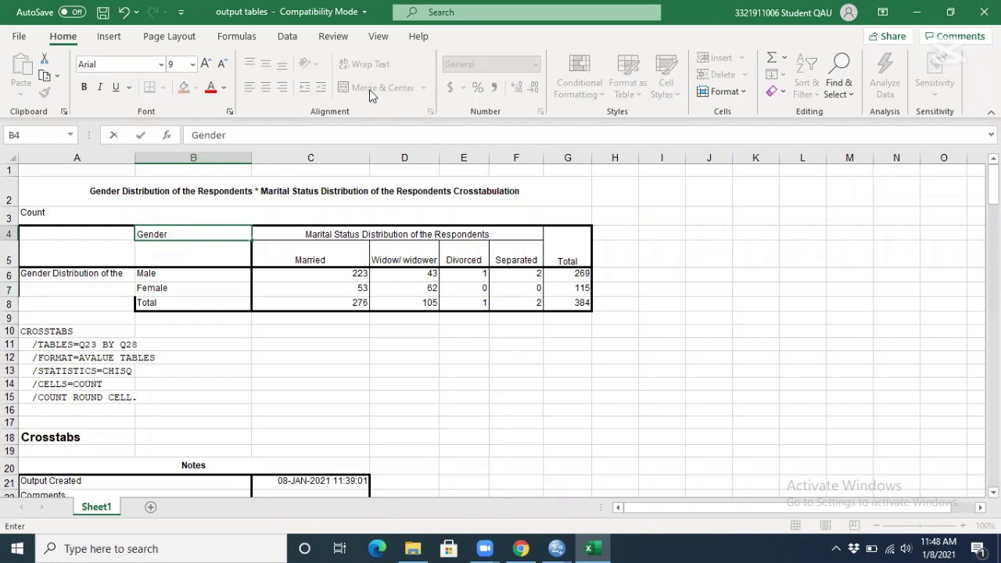
{"action": "key", "text": "ctrl+Return"}
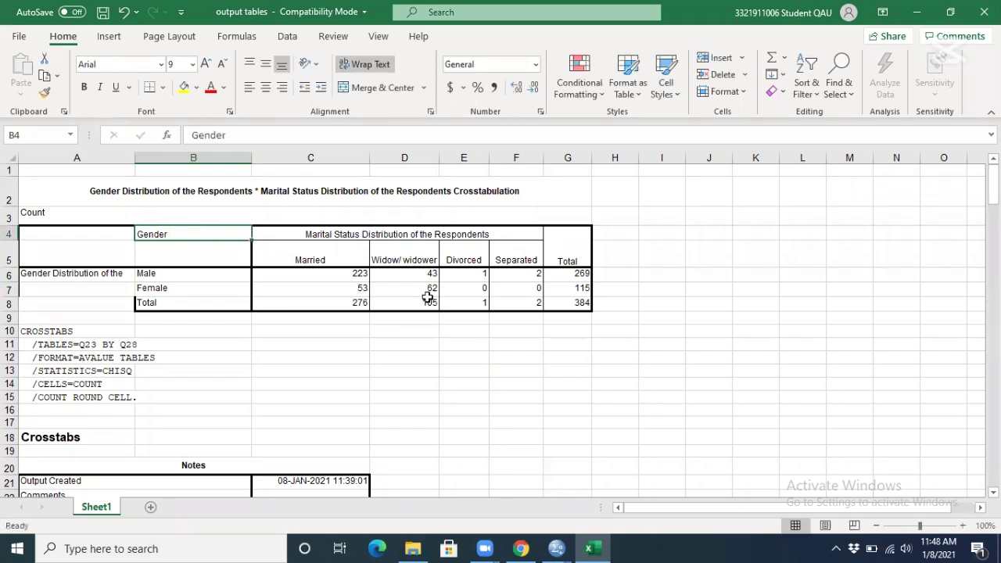
Step: Merge and center the Gender header across cells B4:B5
{"action": "key", "text": "shift+Down"}
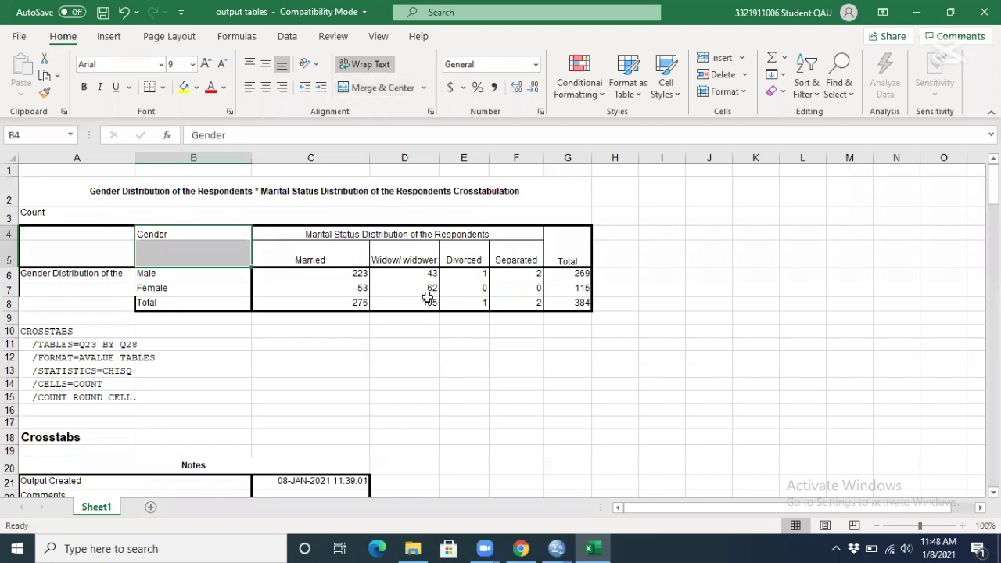
{"action": "key", "text": "ctrl+z"}
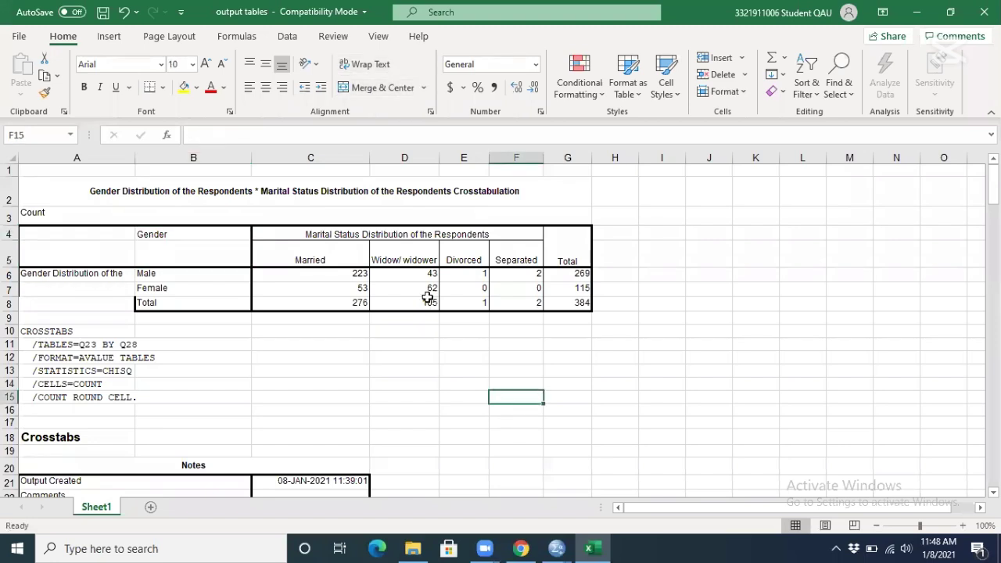
{"action": "key", "text": "ctrl+y"}
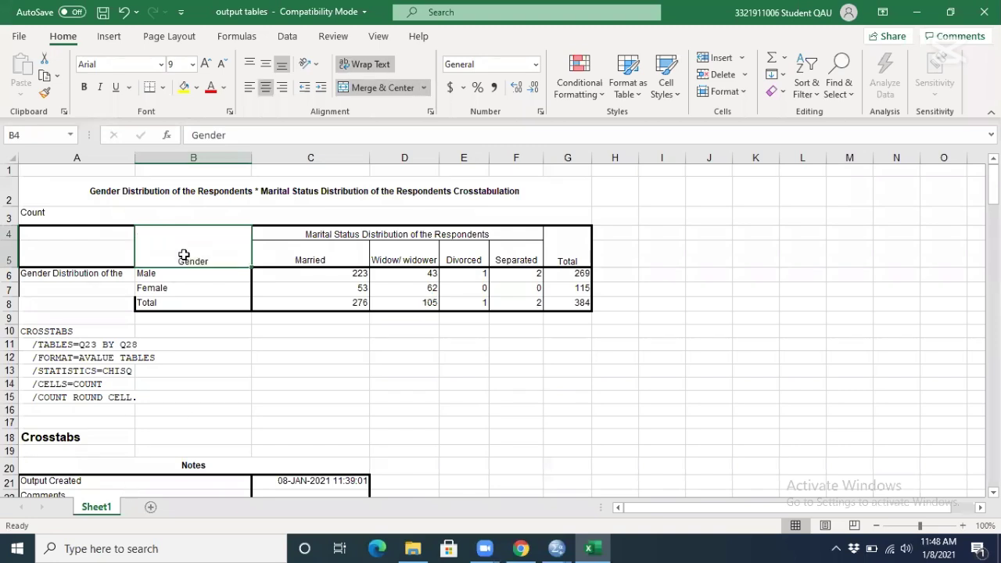
Step: Copy the crosstabulation range B4:G8 and paste it at cell B2 of a new sheet, Sheet2
{"action": "key", "text": "Left"}
{"action": "key", "text": "Right"}
{"action": "key", "text": "shift+Right"}
{"action": "key", "text": "shift+Right"}
{"action": "key", "text": "shift+Right"}
{"action": "key", "text": "shift+Right"}
{"action": "key", "text": "shift+Right"}
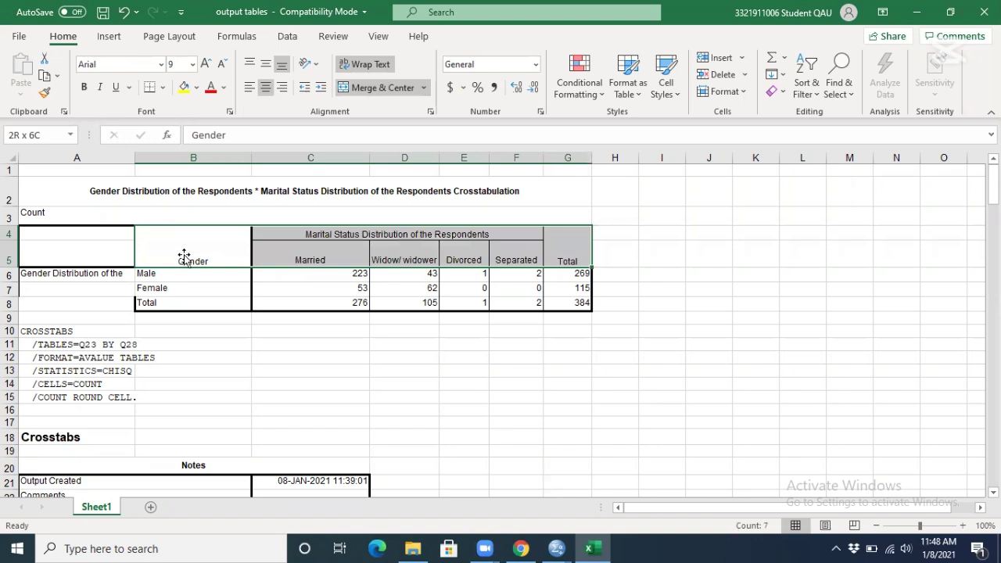
{"action": "key", "text": "shift+Down"}
{"action": "key", "text": "shift+Down"}
{"action": "key", "text": "shift+Down"}
{"action": "key", "text": "ctrl+c"}
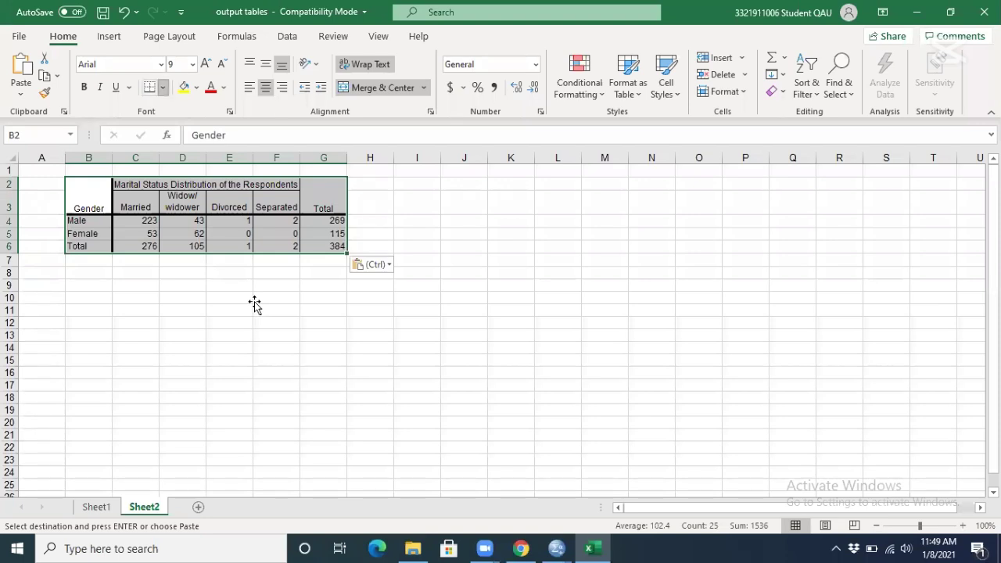
Step: Apply all borders to the pasted crosstabulation B2:G6 on Sheet2
{"action": "key", "text": "alt+h"}
{"action": "key", "text": "b"}
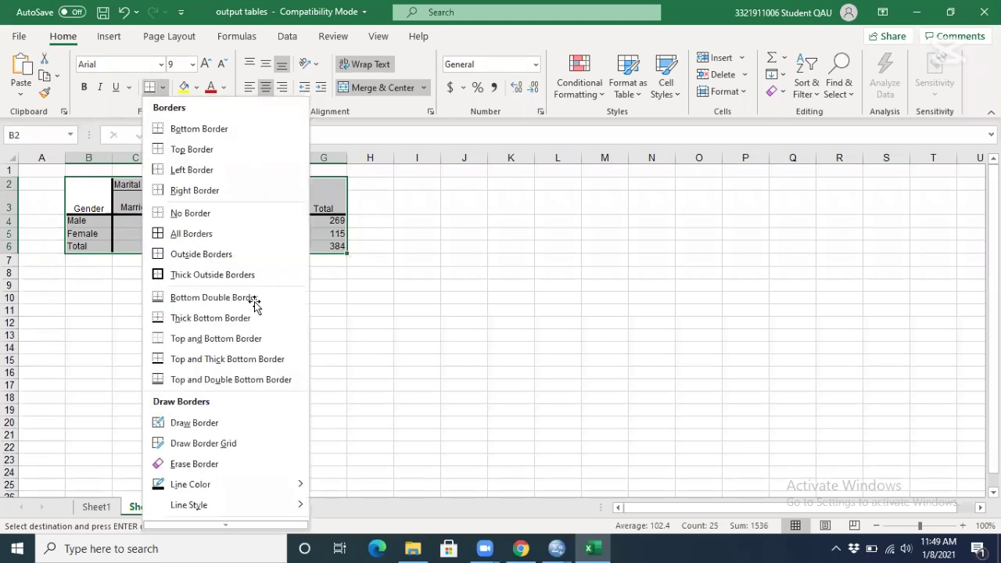
{"action": "key", "text": "a"}
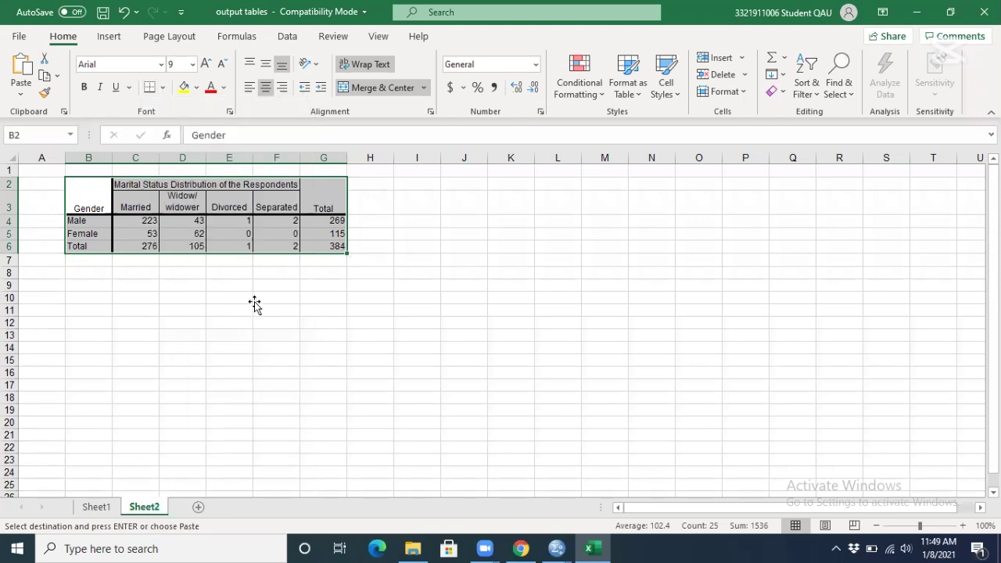
{"action": "left_click", "coordinate": [255, 303]}
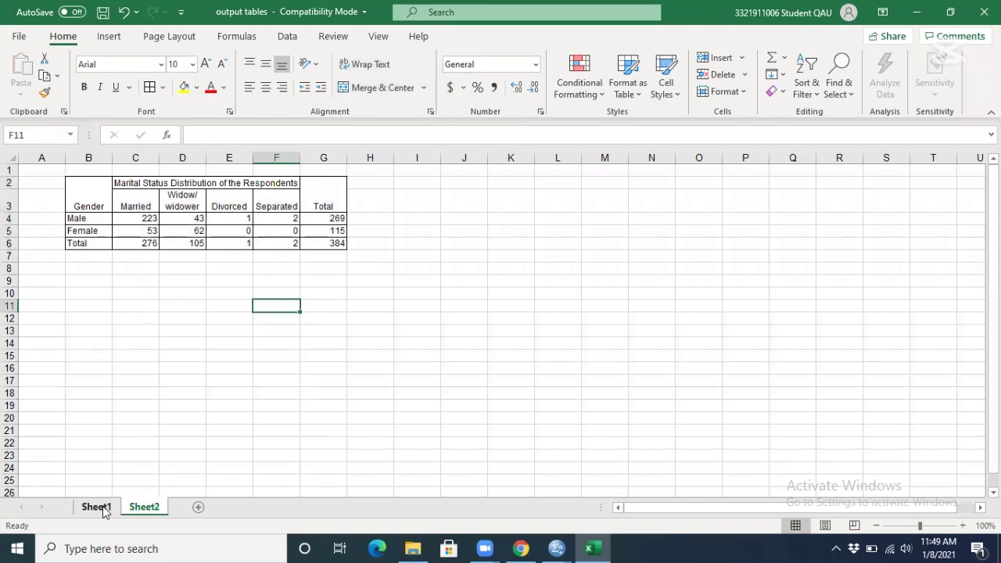
Step: Look through the output on Sheet1 for the Chi-Square Tests table of gender by marital status
{"action": "left_click", "coordinate": [103, 509]}
{"action": "key", "text": "Down"}
{"action": "key", "text": "Down"}
{"action": "key", "text": "Down"}
{"action": "key", "text": "Down"}
{"action": "key", "text": "Down"}
{"action": "key", "text": "Down"}
{"action": "key", "text": "Down"}
{"action": "key", "text": "Down"}
{"action": "key", "text": "Down"}
{"action": "key", "text": "Down"}
{"action": "key", "text": "Down"}
{"action": "key", "text": "Down"}
{"action": "key", "text": "Down"}
{"action": "key", "text": "Down"}
{"action": "key", "text": "Down"}
{"action": "key", "text": "Down"}
{"action": "key", "text": "Down"}
{"action": "key", "text": "Down"}
{"action": "key", "text": "Down"}
{"action": "key", "text": "Down"}
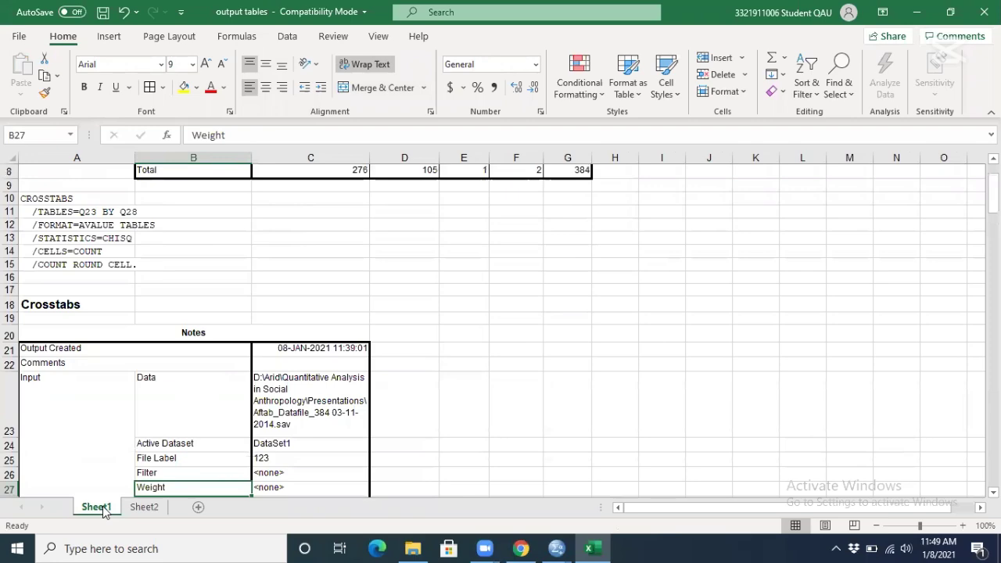
{"action": "key", "text": "Down"}
{"action": "key", "text": "Down"}
{"action": "key", "text": "Down"}
{"action": "key", "text": "Down"}
{"action": "key", "text": "Down"}
{"action": "key", "text": "Down"}
{"action": "key", "text": "Down"}
{"action": "key", "text": "Down"}
{"action": "key", "text": "Down"}
{"action": "key", "text": "Down"}
{"action": "key", "text": "Down"}
{"action": "key", "text": "Down"}
{"action": "key", "text": "Down"}
{"action": "key", "text": "Down"}
{"action": "key", "text": "Down"}
{"action": "key", "text": "Down"}
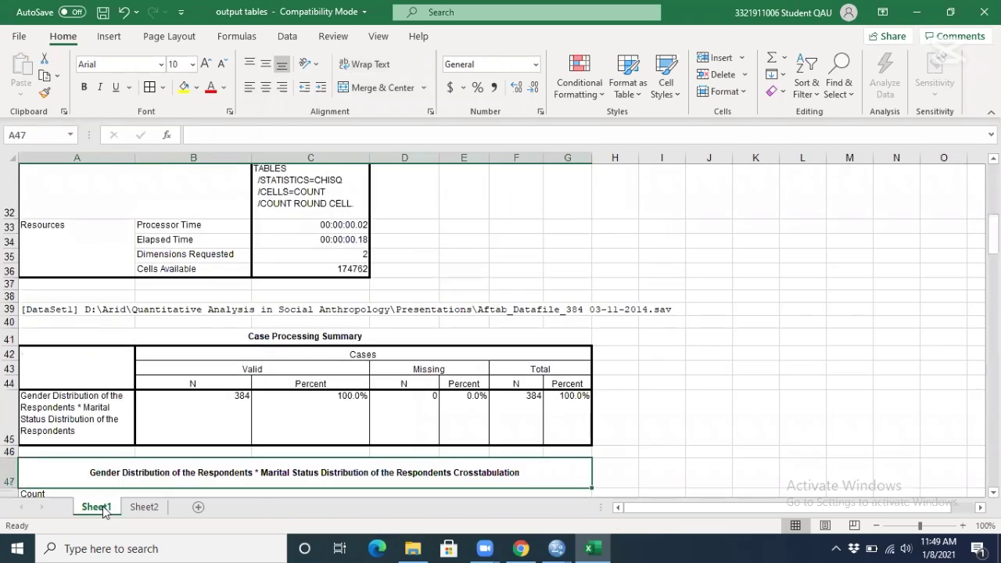
{"action": "key", "text": "Down"}
{"action": "key", "text": "Down"}
{"action": "key", "text": "Down"}
{"action": "key", "text": "Down"}
{"action": "key", "text": "Down"}
{"action": "key", "text": "Down"}
{"action": "key", "text": "Down"}
{"action": "key", "text": "Down"}
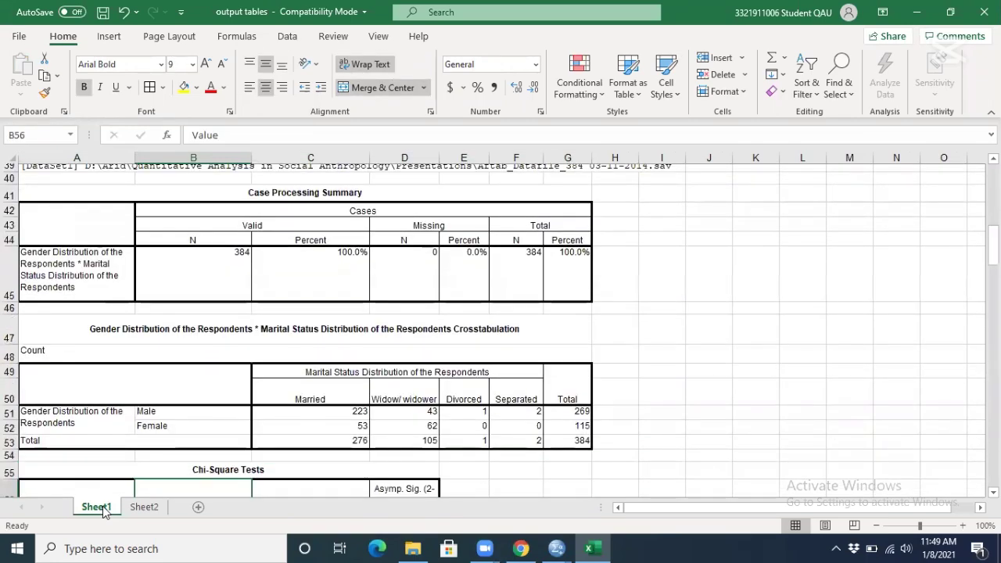
{"action": "key", "text": "Down"}
{"action": "key", "text": "Down"}
{"action": "key", "text": "Down"}
{"action": "key", "text": "Down"}
{"action": "key", "text": "Down"}
{"action": "key", "text": "Down"}
{"action": "key", "text": "Down"}
{"action": "key", "text": "Down"}
{"action": "key", "text": "Down"}
{"action": "key", "text": "Down"}
{"action": "key", "text": "Down"}
{"action": "key", "text": "Down"}
{"action": "key", "text": "Down"}
{"action": "key", "text": "Down"}
{"action": "key", "text": "Down"}
{"action": "key", "text": "Down"}
{"action": "key", "text": "Down"}
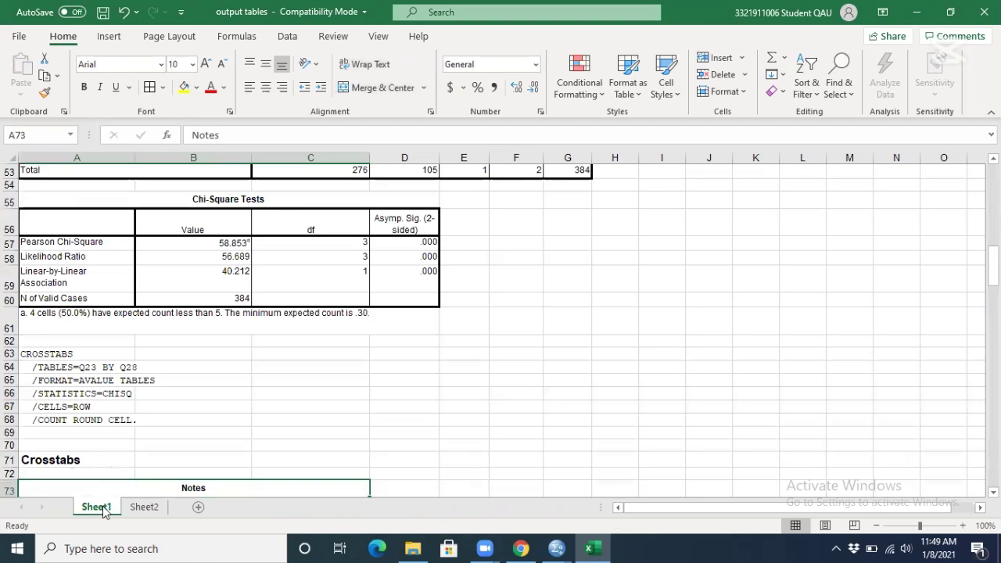
{"action": "key", "text": "Down"}
{"action": "key", "text": "Down"}
{"action": "key", "text": "Down"}
{"action": "key", "text": "Down"}
{"action": "key", "text": "Down"}
{"action": "key", "text": "Down"}
{"action": "key", "text": "Down"}
{"action": "key", "text": "Down"}
{"action": "key", "text": "Down"}
{"action": "key", "text": "Down"}
{"action": "key", "text": "Down"}
{"action": "key", "text": "Down"}
{"action": "key", "text": "Down"}
{"action": "key", "text": "Down"}
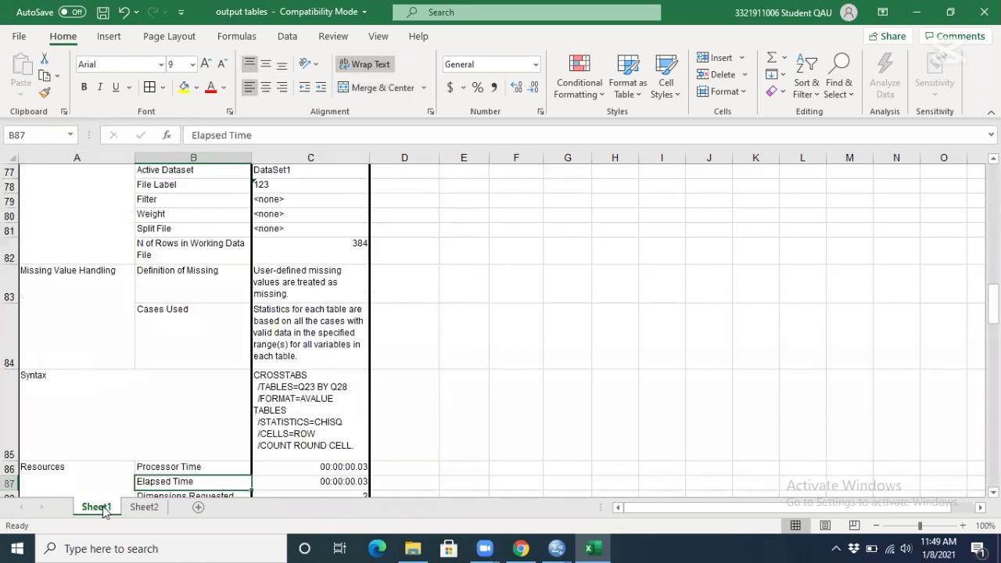
{"action": "key", "text": "Up"}
{"action": "key", "text": "Up"}
{"action": "key", "text": "Up"}
{"action": "key", "text": "Up"}
{"action": "key", "text": "Up"}
{"action": "key", "text": "Up"}
{"action": "key", "text": "Up"}
{"action": "key", "text": "Up"}
{"action": "key", "text": "Up"}
{"action": "key", "text": "Up"}
{"action": "key", "text": "Up"}
{"action": "key", "text": "Up"}
{"action": "key", "text": "Up"}
{"action": "key", "text": "Up"}
{"action": "key", "text": "Up"}
{"action": "key", "text": "Up"}
{"action": "key", "text": "Up"}
{"action": "key", "text": "Up"}
{"action": "key", "text": "Up"}
{"action": "key", "text": "Up"}
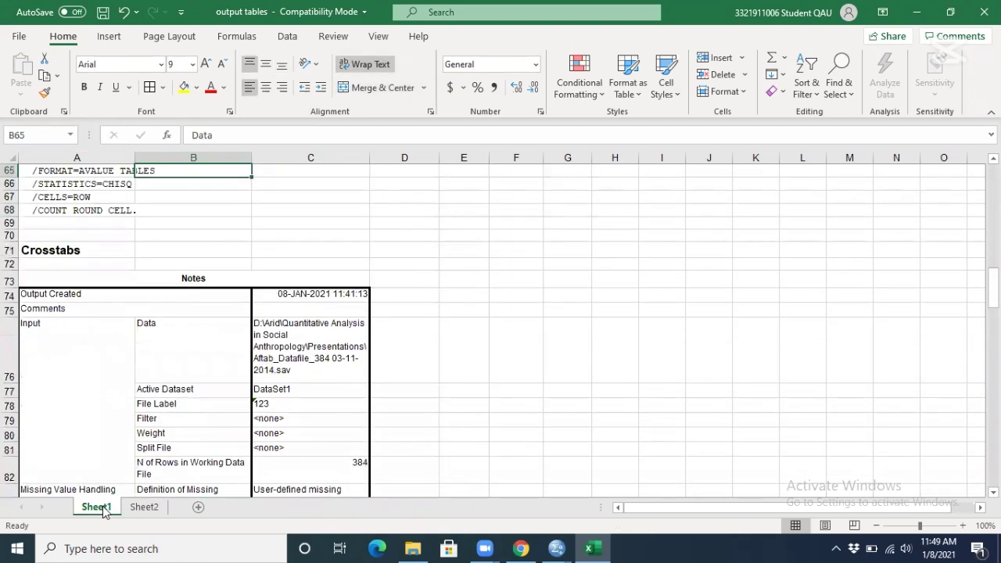
{"action": "key", "text": "Up"}
{"action": "key", "text": "Up"}
{"action": "key", "text": "Up"}
{"action": "key", "text": "Up"}
{"action": "key", "text": "Up"}
{"action": "key", "text": "Up"}
{"action": "key", "text": "Up"}
{"action": "key", "text": "Up"}
{"action": "key", "text": "Up"}
{"action": "key", "text": "Up"}
{"action": "key", "text": "Up"}
{"action": "key", "text": "Up"}
{"action": "key", "text": "Up"}
{"action": "key", "text": "Up"}
{"action": "key", "text": "Up"}
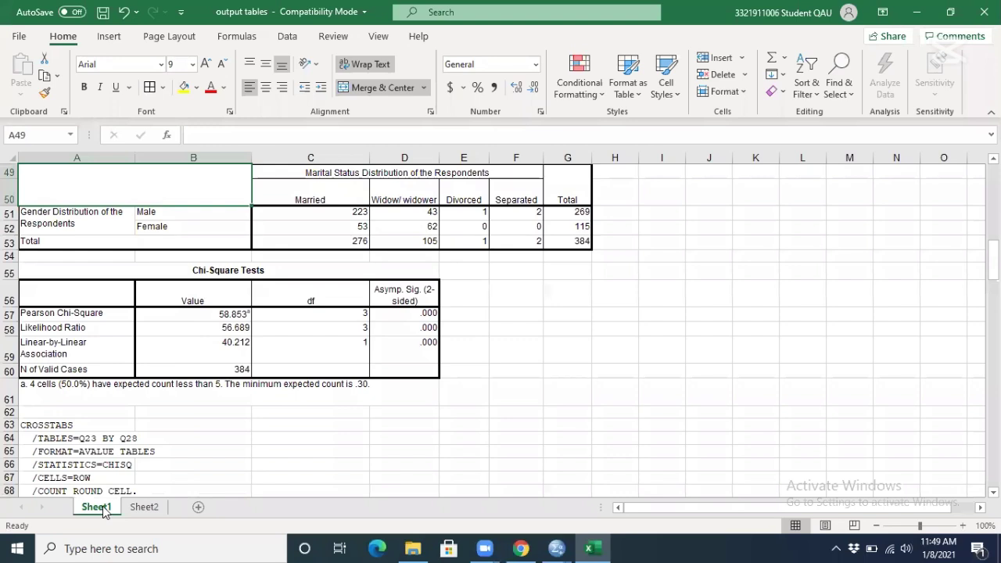
Step: Examine the Pearson Chi-Square row across to its Asymp. Sig. (2-sided) value in the Chi-Square Tests table
{"action": "key", "text": "Down"}
{"action": "key", "text": "Down"}
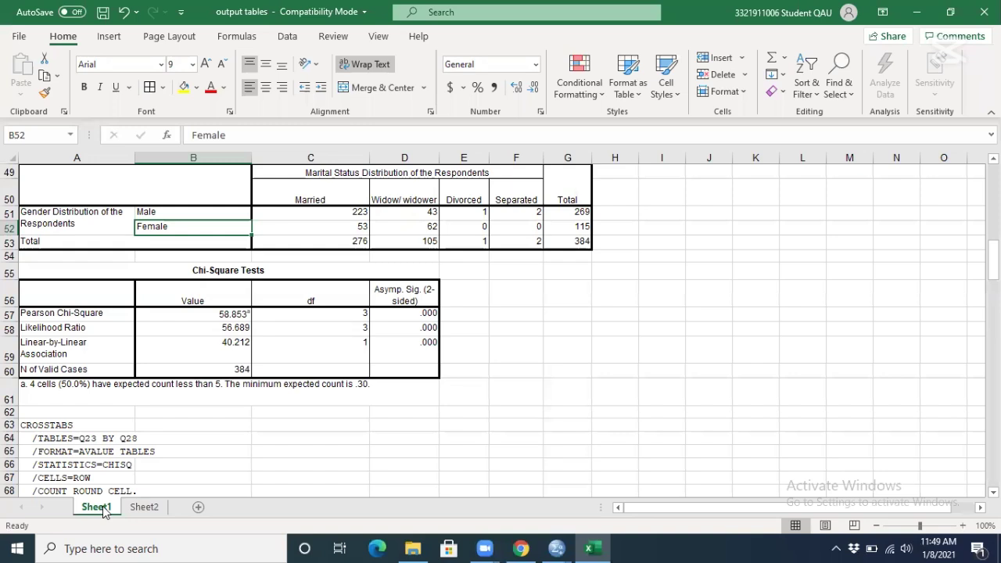
{"action": "key", "text": "Down"}
{"action": "key", "text": "Down"}
{"action": "key", "text": "Down"}
{"action": "key", "text": "Down"}
{"action": "key", "text": "Down"}
{"action": "key", "text": "Left"}
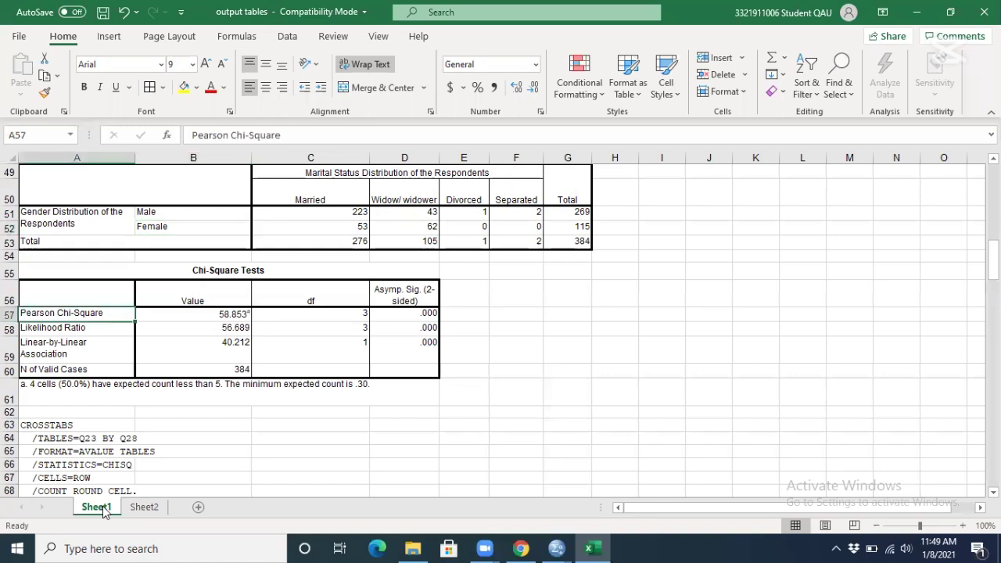
{"action": "key", "text": "Right"}
{"action": "key", "text": "Right"}
{"action": "key", "text": "Right"}
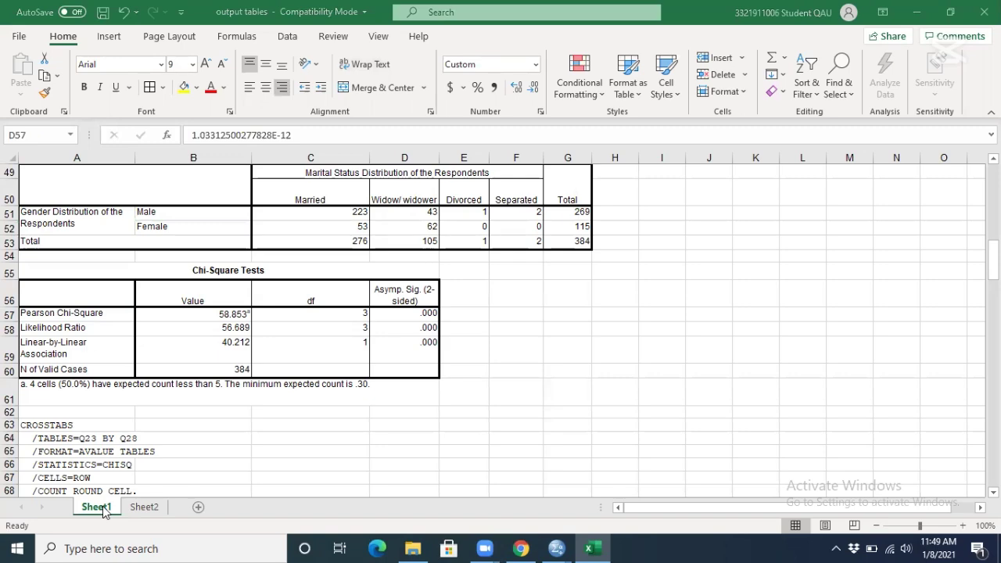
{"action": "key", "text": "alt+Tab"}
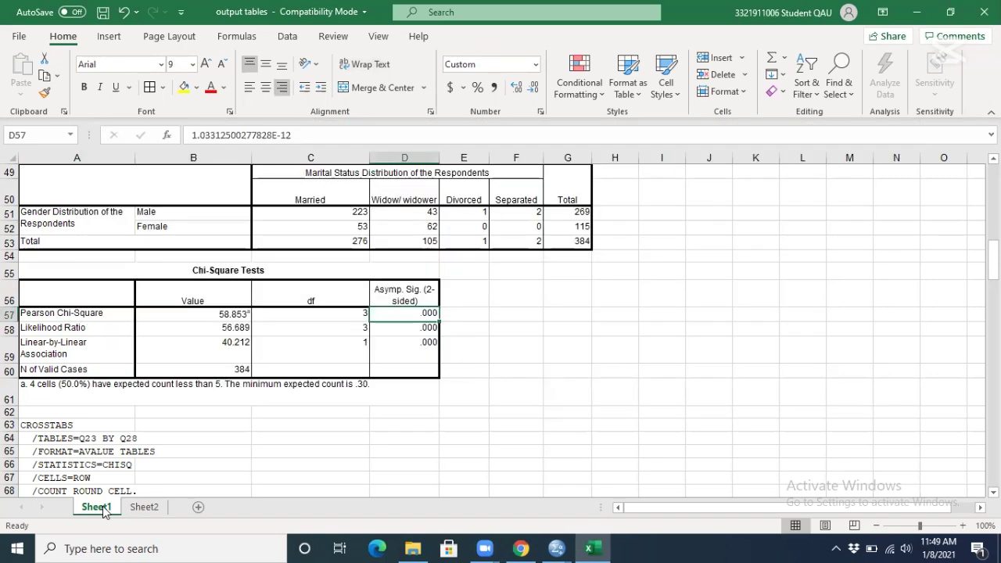
Step: Enter p=.000 in cell B7, directly below the crosstabulation on Sheet2
{"action": "left_click", "coordinate": [153, 507]}
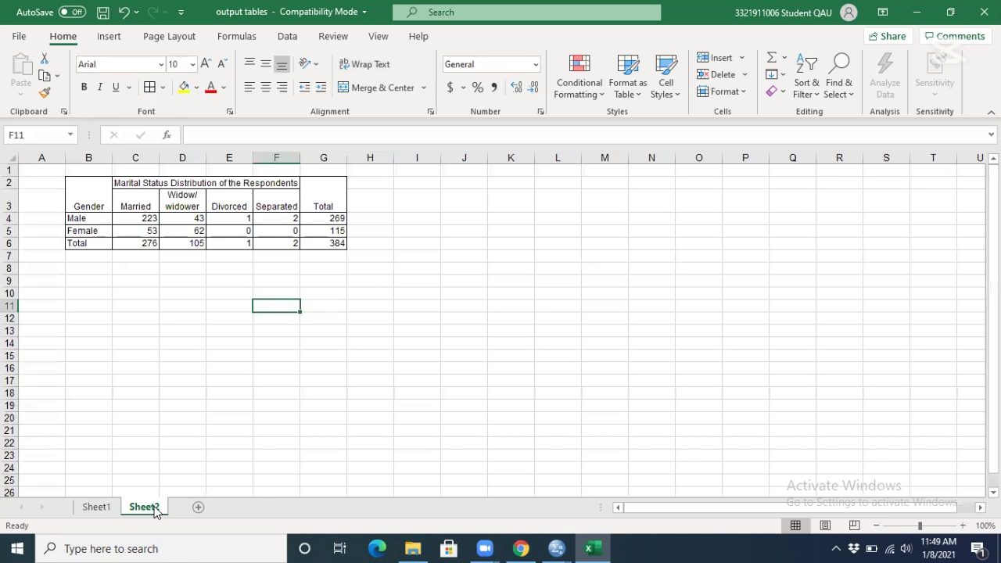
{"action": "key", "text": "Left"}
{"action": "key", "text": "Left"}
{"action": "key", "text": "Left"}
{"action": "key", "text": "Left"}
{"action": "key", "text": "Up"}
{"action": "key", "text": "Up"}
{"action": "key", "text": "Up"}
{"action": "key", "text": "Up"}
{"action": "type", "text": "p"}
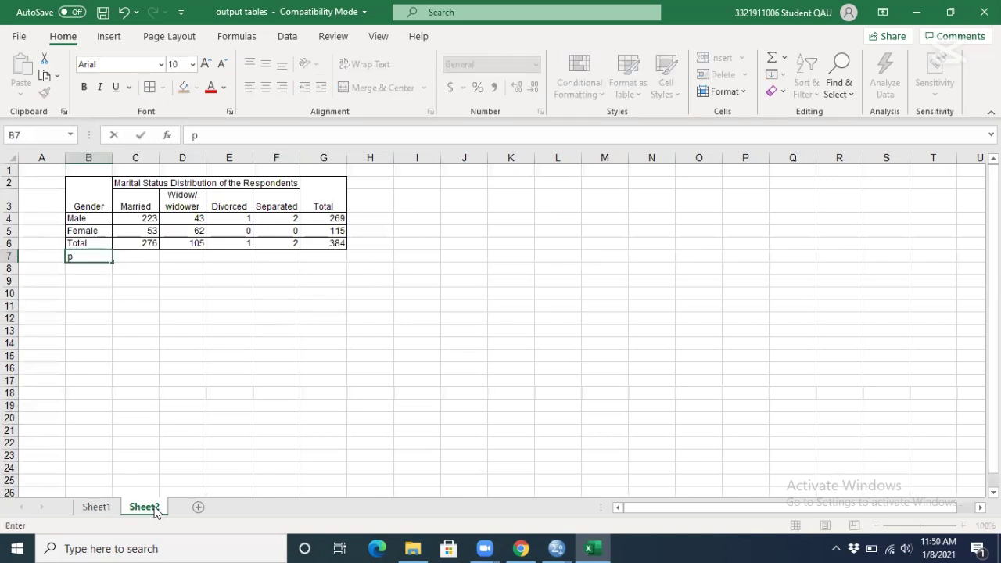
{"action": "type", "text": "=.000"}
{"action": "key", "text": "Return"}
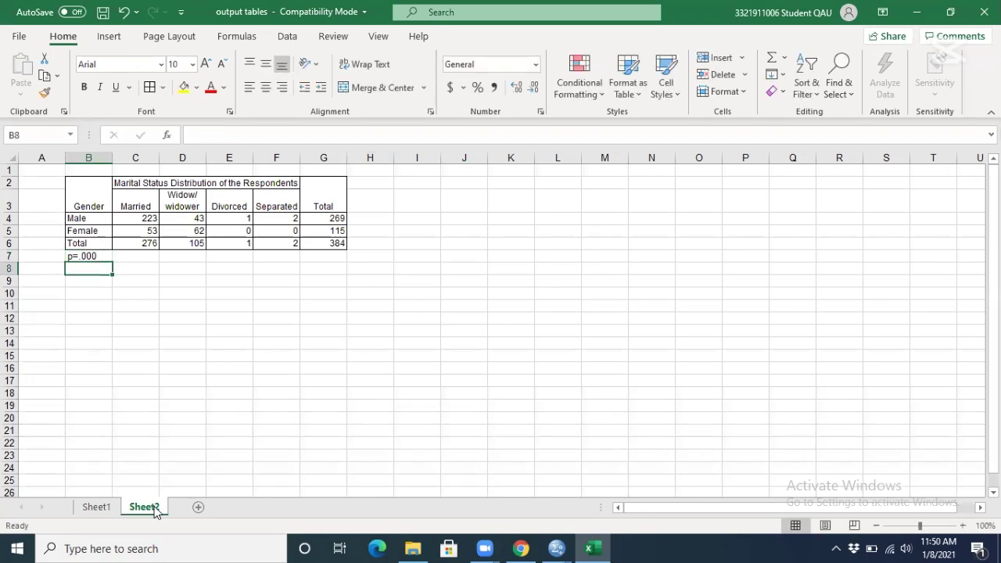
Step: Enter in B8 "P values is less than .05, hense we conclude that there is a significant relationship exists between gender and marital status of study respondents."
{"action": "type", "text": "P values is"}
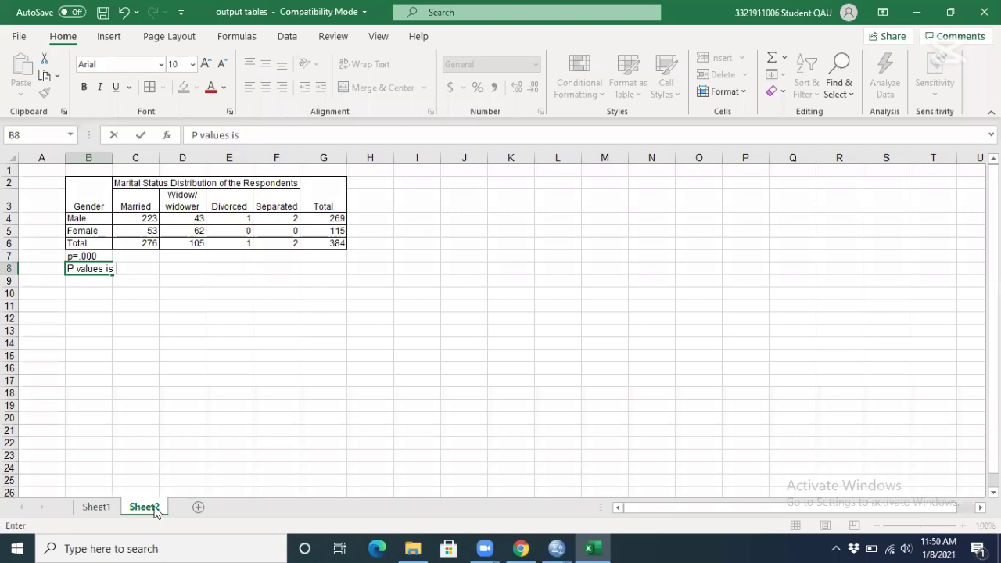
{"action": "type", "text": "less than .05, hense we conclude that"}
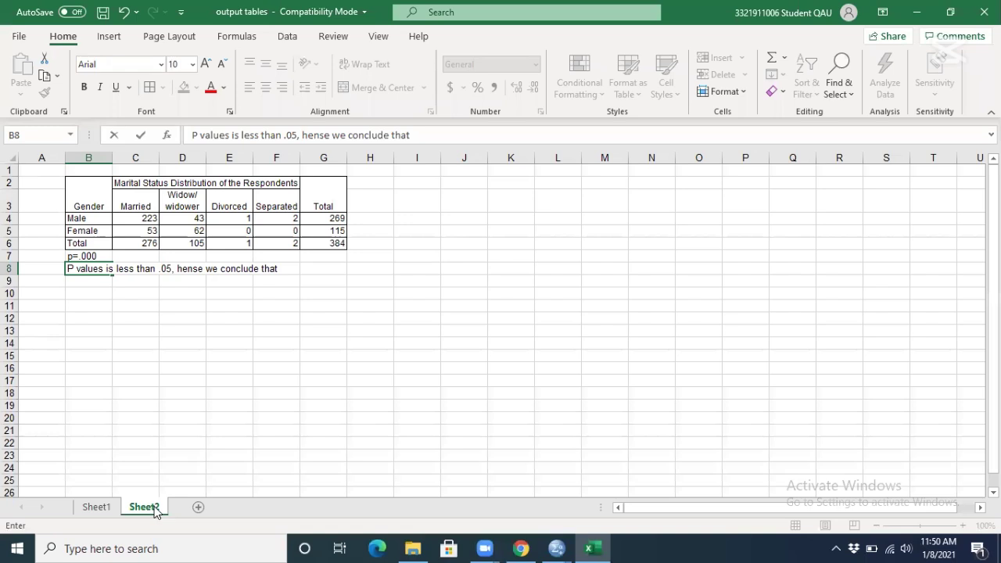
{"action": "type", "text": " there is a signi"}
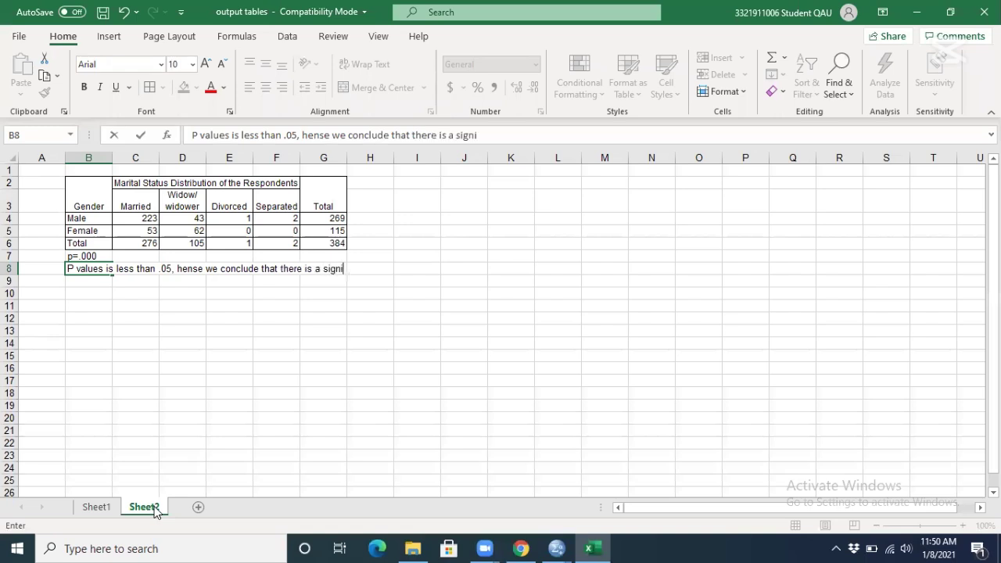
{"action": "type", "text": "fica"}
{"action": "type", "text": "nt relationship exists between "}
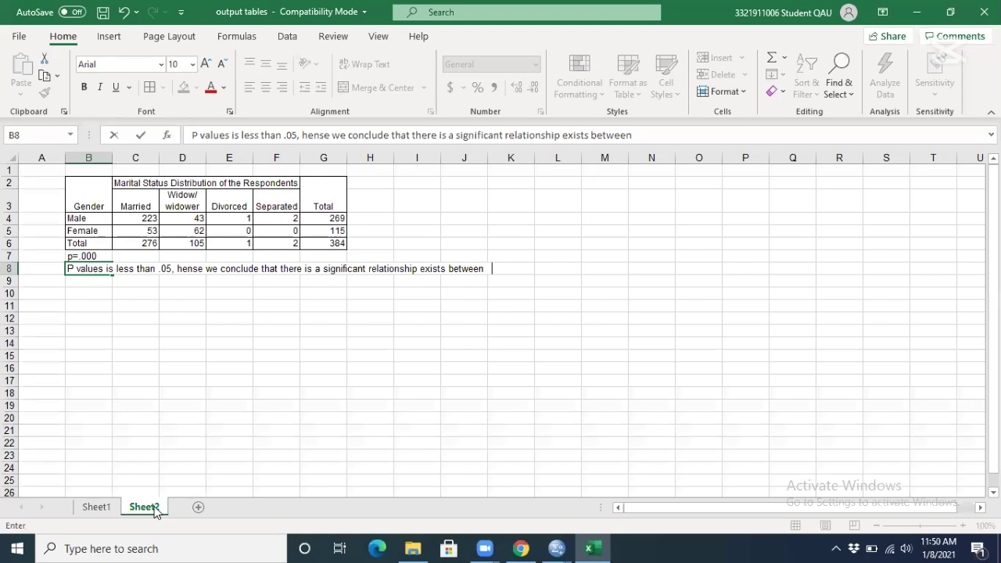
{"action": "type", "text": "gender and marital status "}
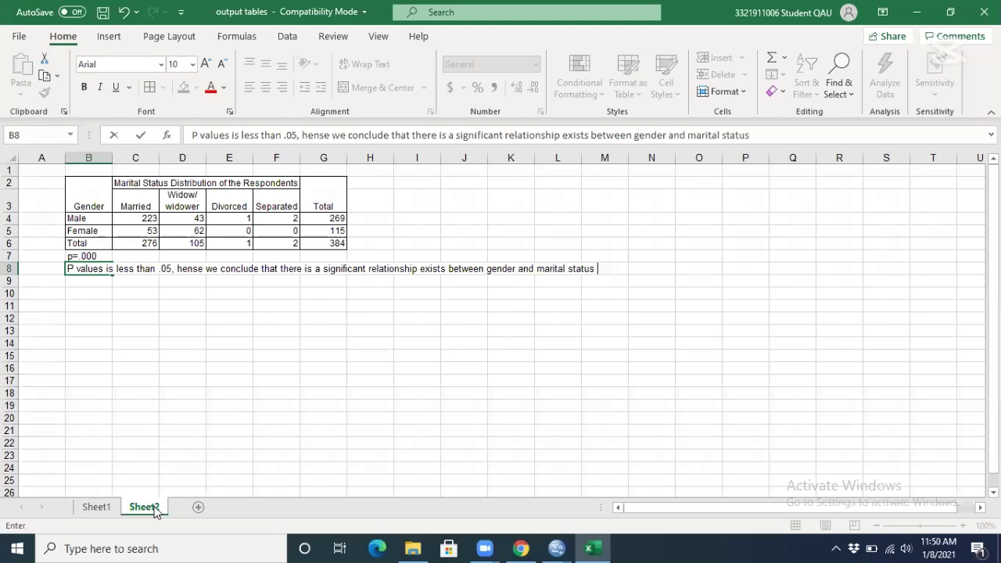
{"action": "type", "text": "of study responsen"}
{"action": "key", "text": "BackSpace"}
{"action": "key", "text": "BackSpace"}
{"action": "key", "text": "BackSpace"}
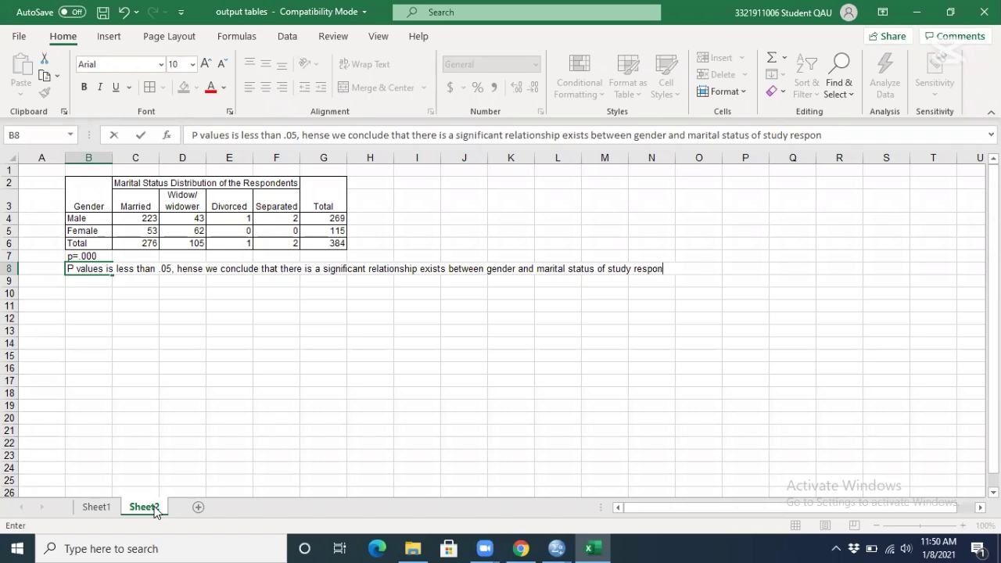
{"action": "type", "text": "dents."}
{"action": "key", "text": "Return"}
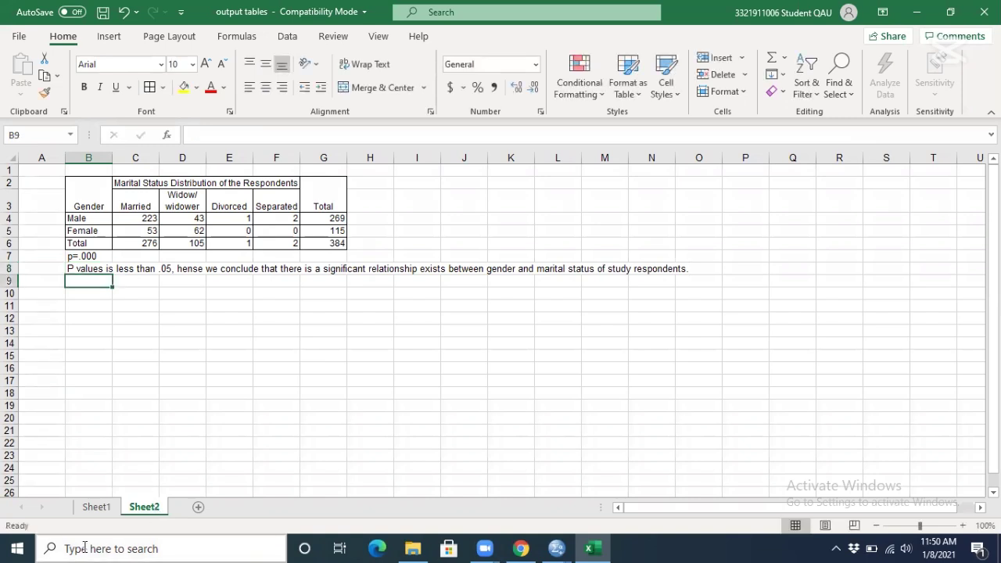
Step: Look through the output on Sheet1 for the gender by marital status crosstabulation with percentages within gender
{"action": "left_click", "coordinate": [91, 508]}
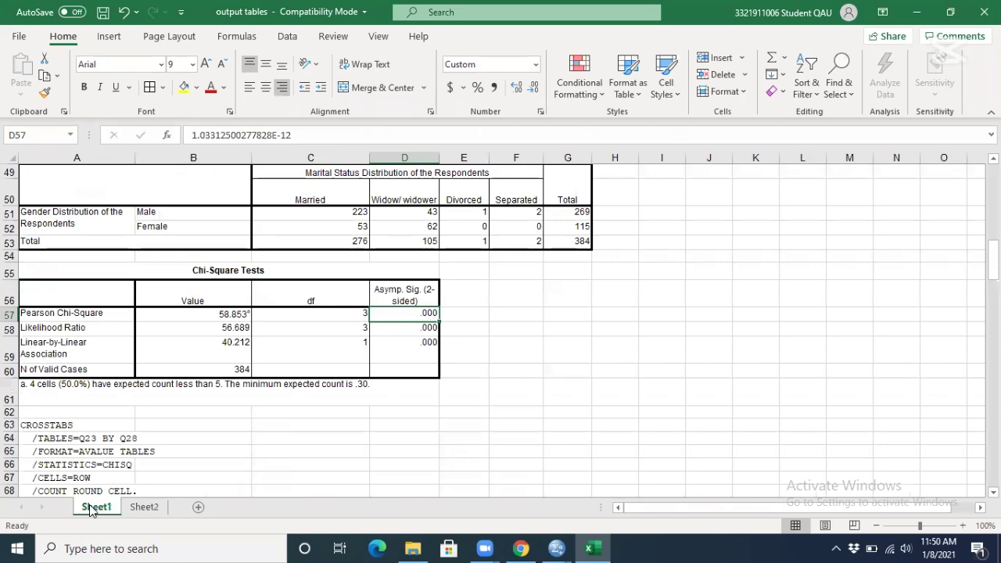
{"action": "key", "text": "Down"}
{"action": "key", "text": "Down"}
{"action": "key", "text": "Down"}
{"action": "key", "text": "Down"}
{"action": "key", "text": "Down"}
{"action": "key", "text": "Down"}
{"action": "key", "text": "Down"}
{"action": "key", "text": "Down"}
{"action": "key", "text": "Down"}
{"action": "key", "text": "Down"}
{"action": "key", "text": "Down"}
{"action": "key", "text": "Down"}
{"action": "key", "text": "Down"}
{"action": "key", "text": "Down"}
{"action": "key", "text": "Down"}
{"action": "key", "text": "Down"}
{"action": "key", "text": "Down"}
{"action": "key", "text": "Down"}
{"action": "key", "text": "Down"}
{"action": "key", "text": "Down"}
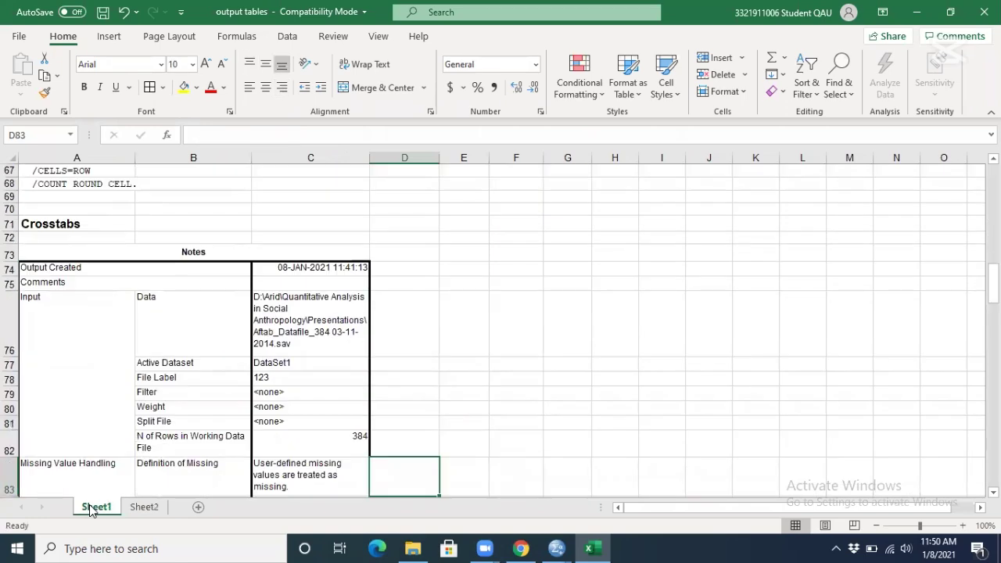
{"action": "key", "text": "Down"}
{"action": "key", "text": "Down"}
{"action": "key", "text": "Down"}
{"action": "key", "text": "Down"}
{"action": "key", "text": "Down"}
{"action": "key", "text": "Down"}
{"action": "key", "text": "Down"}
{"action": "key", "text": "Down"}
{"action": "key", "text": "Down"}
{"action": "key", "text": "Down"}
{"action": "key", "text": "Down"}
{"action": "key", "text": "Down"}
{"action": "key", "text": "Down"}
{"action": "key", "text": "Down"}
{"action": "key", "text": "Down"}
{"action": "key", "text": "Down"}
{"action": "key", "text": "Down"}
{"action": "key", "text": "Down"}
{"action": "key", "text": "Down"}
{"action": "key", "text": "Down"}
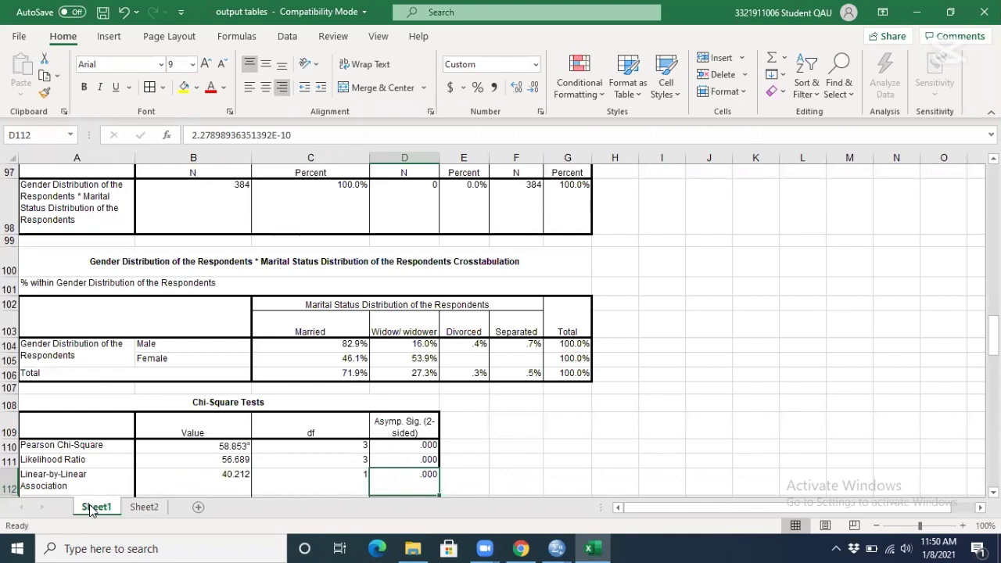
{"action": "key", "text": "Down"}
{"action": "key", "text": "Down"}
{"action": "key", "text": "Down"}
{"action": "key", "text": "Down"}
{"action": "key", "text": "Down"}
{"action": "key", "text": "Down"}
{"action": "key", "text": "Down"}
{"action": "key", "text": "Down"}
{"action": "key", "text": "Down"}
{"action": "key", "text": "Down"}
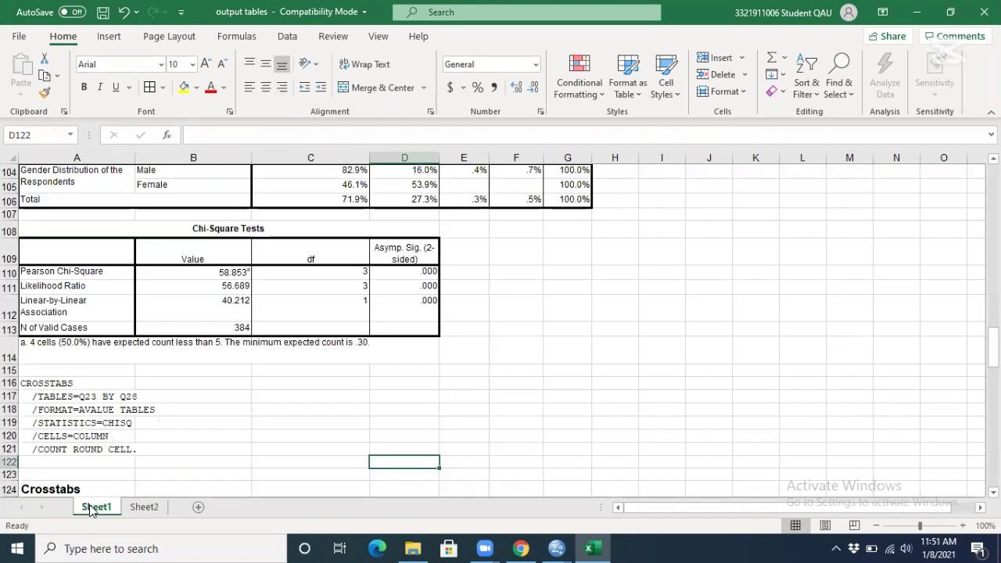
{"action": "key", "text": "Up"}
{"action": "key", "text": "Up"}
{"action": "key", "text": "Up"}
{"action": "key", "text": "Up"}
{"action": "key", "text": "Up"}
{"action": "key", "text": "Up"}
{"action": "key", "text": "Up"}
{"action": "key", "text": "Up"}
{"action": "key", "text": "Up"}
{"action": "key", "text": "Up"}
{"action": "key", "text": "Up"}
{"action": "key", "text": "Up"}
{"action": "key", "text": "Up"}
{"action": "key", "text": "Up"}
{"action": "key", "text": "Up"}
{"action": "key", "text": "Up"}
{"action": "key", "text": "Up"}
{"action": "key", "text": "Up"}
{"action": "key", "text": "Up"}
{"action": "key", "text": "Up"}
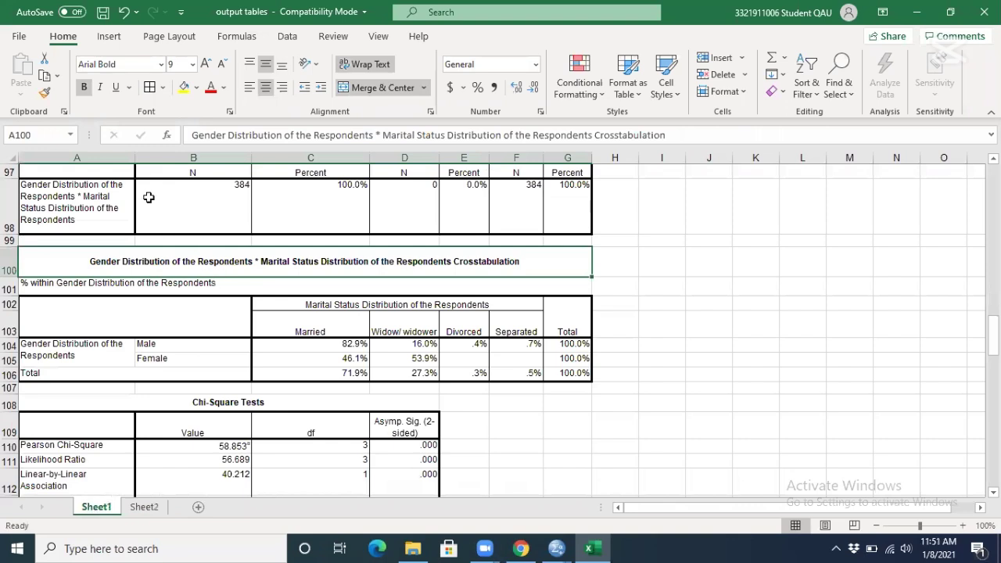
Step: Unmerge the percentage crosstab's blank header and Total label, move Total to B106, and enter Gender in merged and centred B102:B103
{"action": "left_click", "coordinate": [368, 87]}
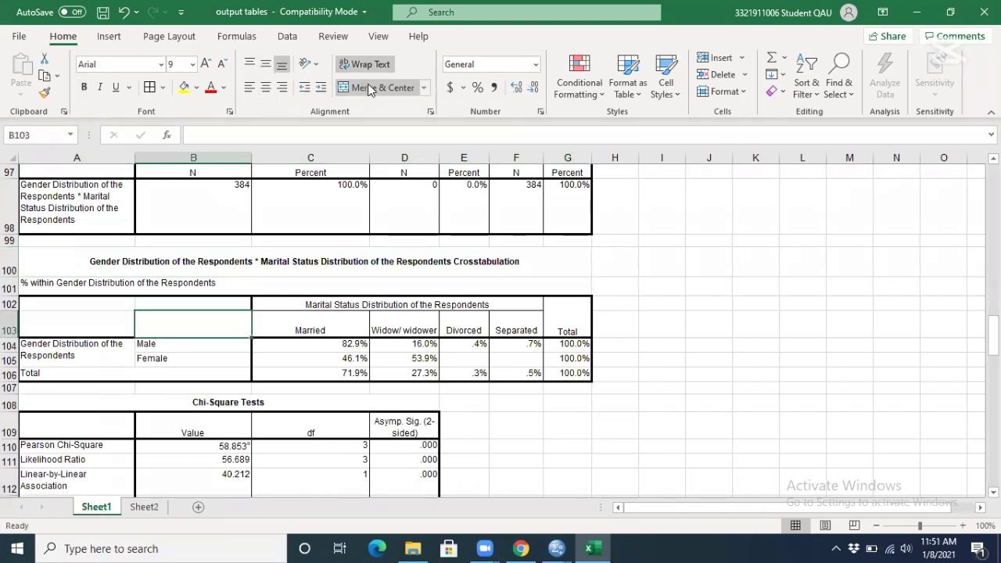
{"action": "key", "text": "Left"}
{"action": "key", "text": "Down"}
{"action": "key", "text": "Down"}
{"action": "key", "text": "ctrl+c"}
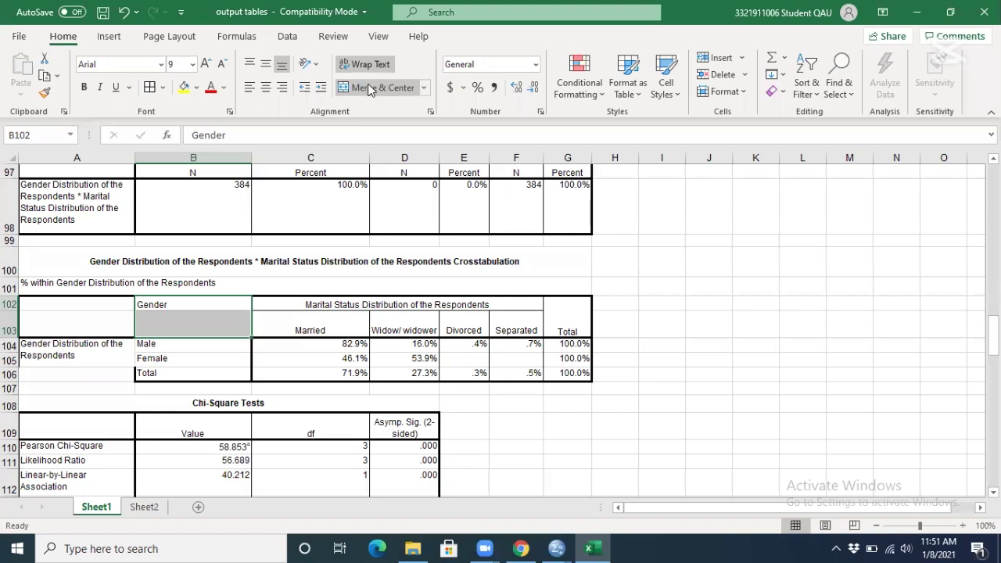
{"action": "left_click", "coordinate": [370, 88]}
Step: Copy the percentage crosstabulation B102:G106 from Sheet1 and paste it on Sheet2 starting at B12
{"action": "key", "text": "shift+Down"}
{"action": "key", "text": "shift+Down"}
{"action": "key", "text": "shift+Down"}
{"action": "key", "text": "shift+Right"}
{"action": "key", "text": "shift+Right"}
{"action": "key", "text": "shift+Right"}
{"action": "key", "text": "shift+Right"}
{"action": "key", "text": "shift+Right"}
{"action": "key", "text": "ctrl+c"}
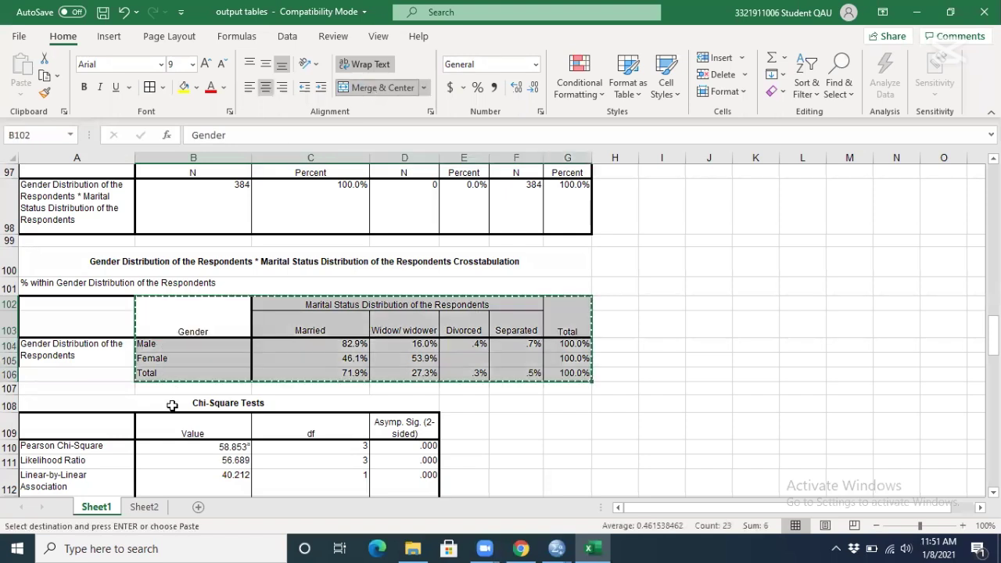
{"action": "left_click", "coordinate": [144, 507]}
{"action": "key", "text": "ctrl+v"}
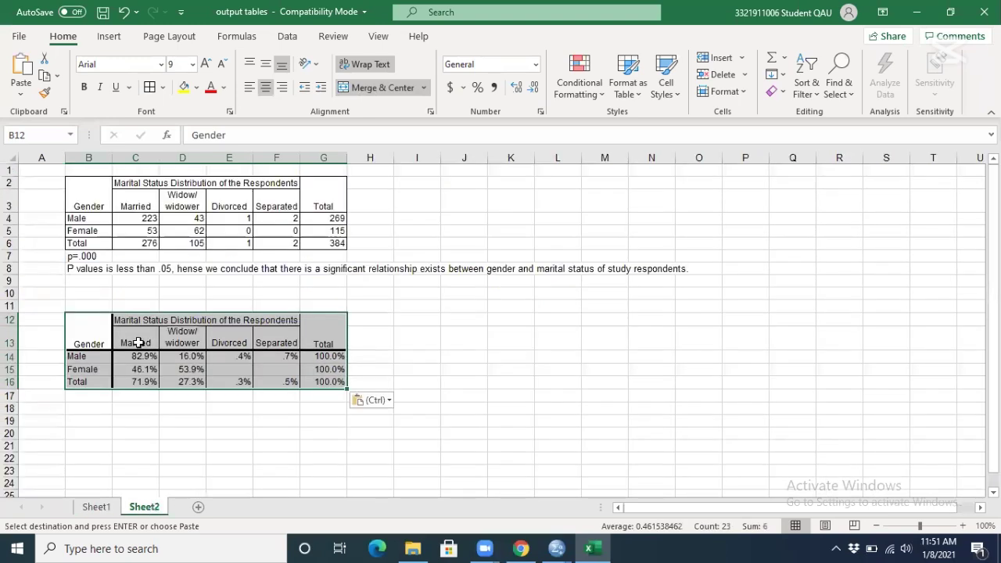
Step: Apply all borders to the pasted percentage table B12:G16 on Sheet2 and save the workbook
{"action": "left_click", "coordinate": [162, 87]}
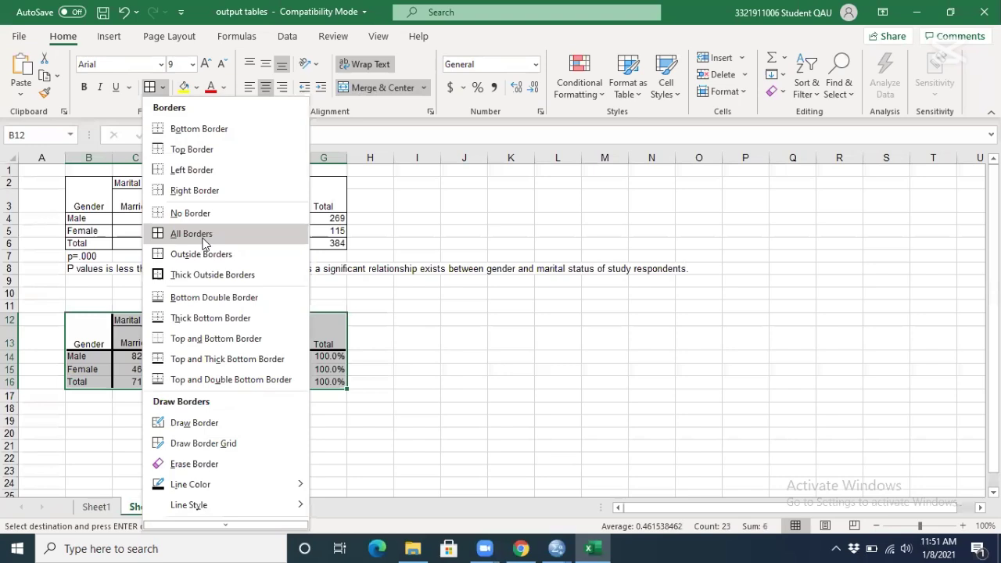
{"action": "left_click", "coordinate": [450, 356]}
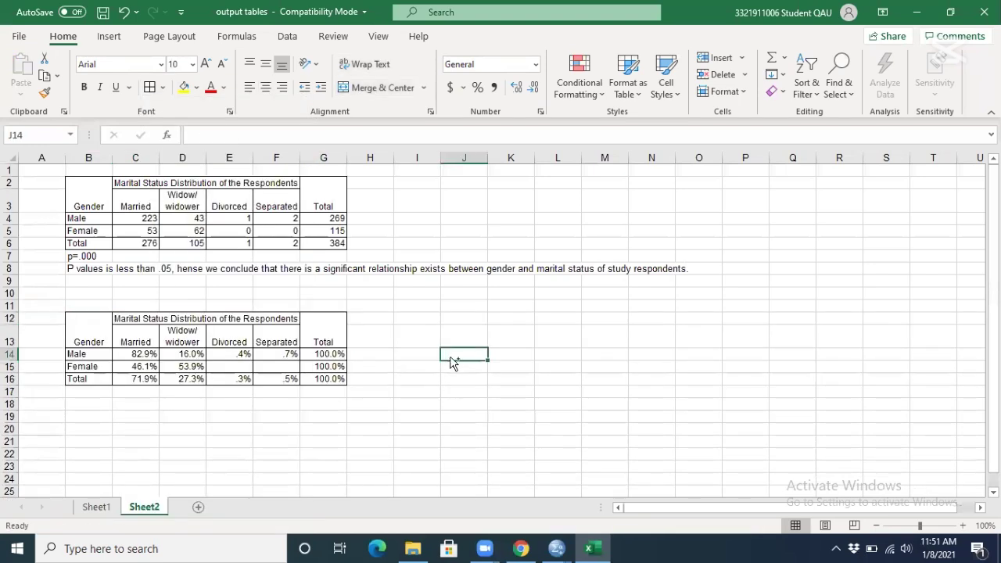
{"action": "key", "text": "ctrl+s"}
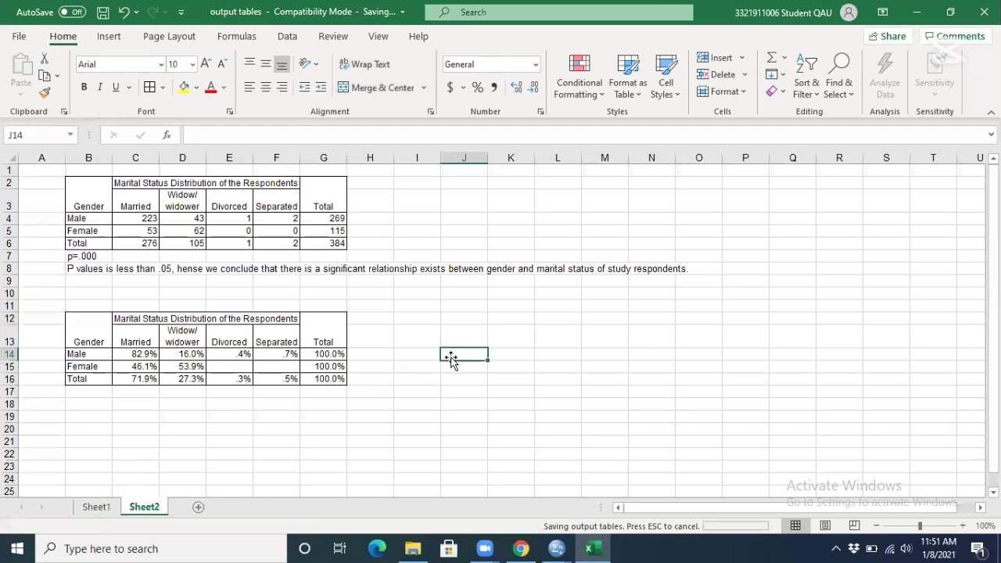
Step: Switch to the SPSS Statistics Viewer and copy the marital status percentage crosstabulation with Copy Special as plain text, rich text and Excel worksheet (BIFF)
{"action": "key", "text": "alt+Tab"}
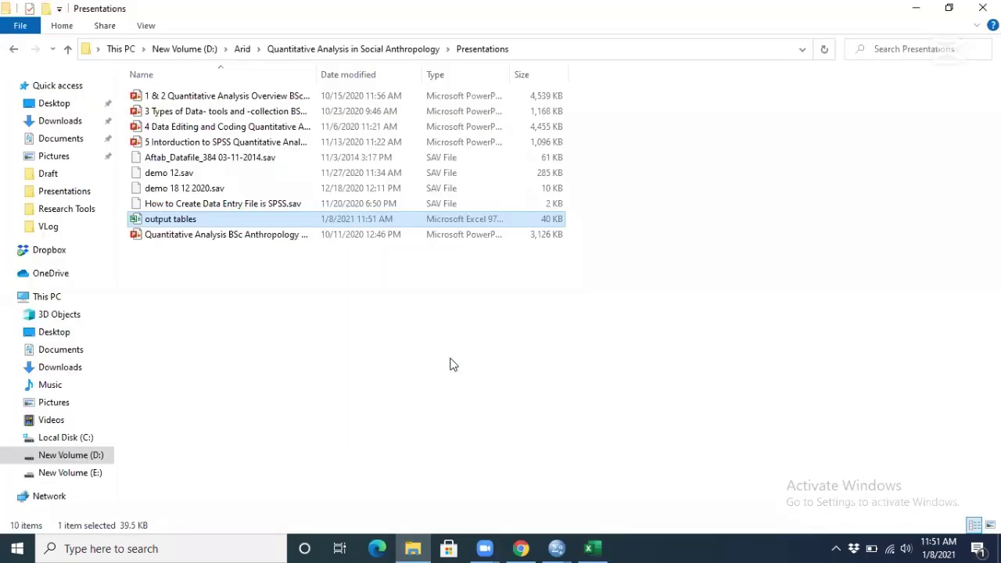
{"action": "key", "text": "alt+Tab"}
{"action": "key", "text": "Tab"}
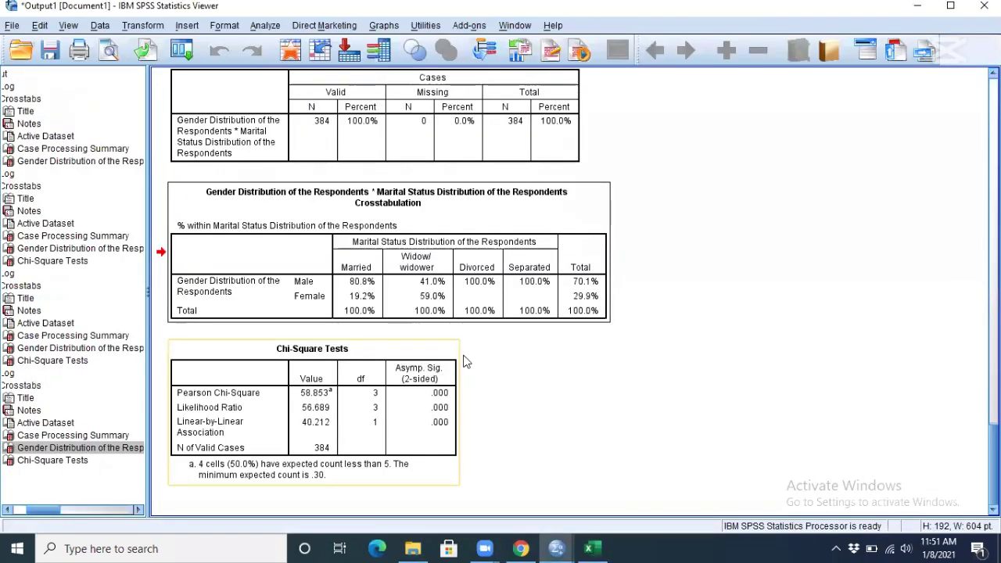
{"action": "left_click", "coordinate": [516, 295]}
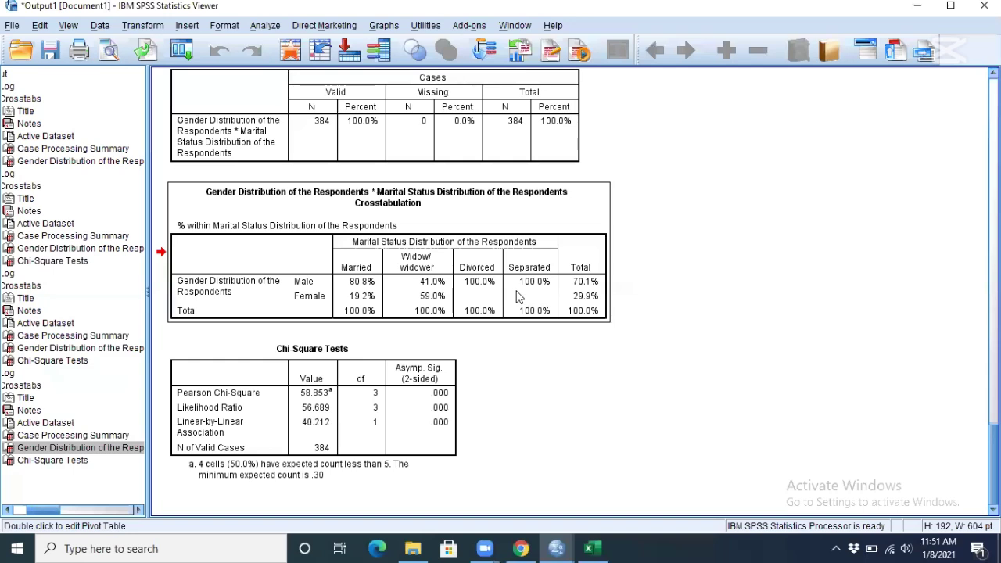
{"action": "right_click", "coordinate": [516, 296]}
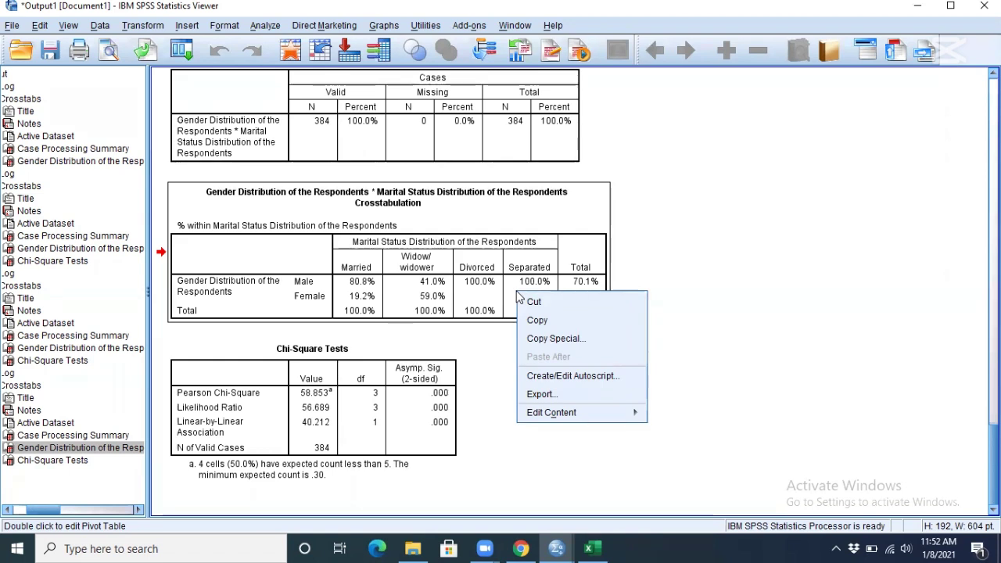
{"action": "left_click", "coordinate": [553, 338]}
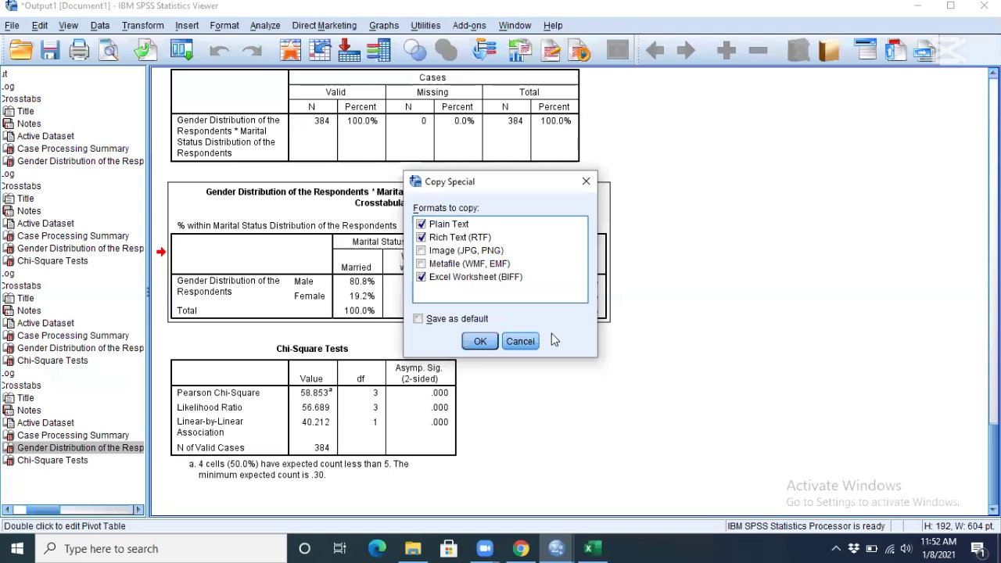
{"action": "left_click", "coordinate": [495, 343]}
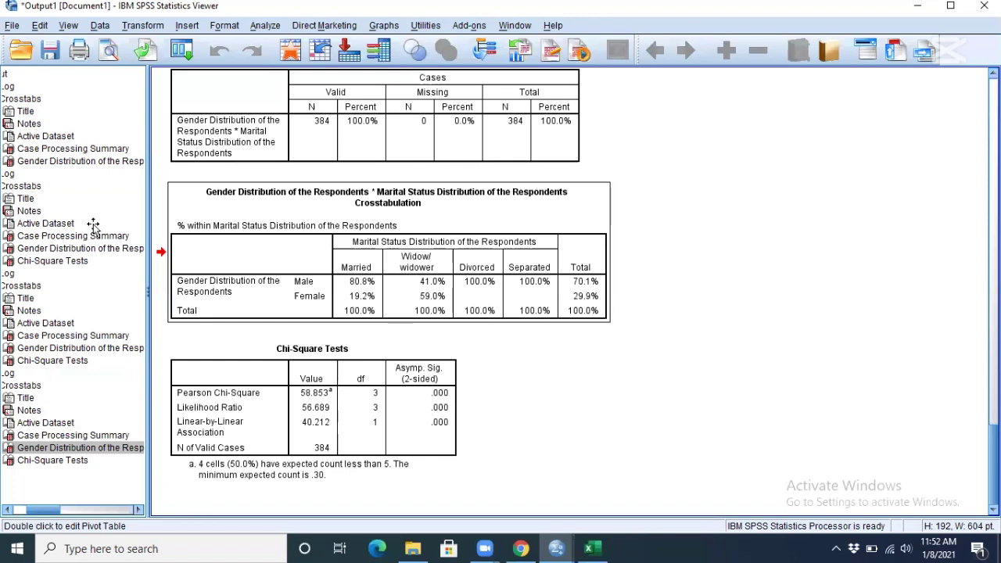
Step: Switch back to Excel and paste the copied crosstabulation as Biff5 into cell B5 of Sheet3
{"action": "key", "text": "alt+Tab"}
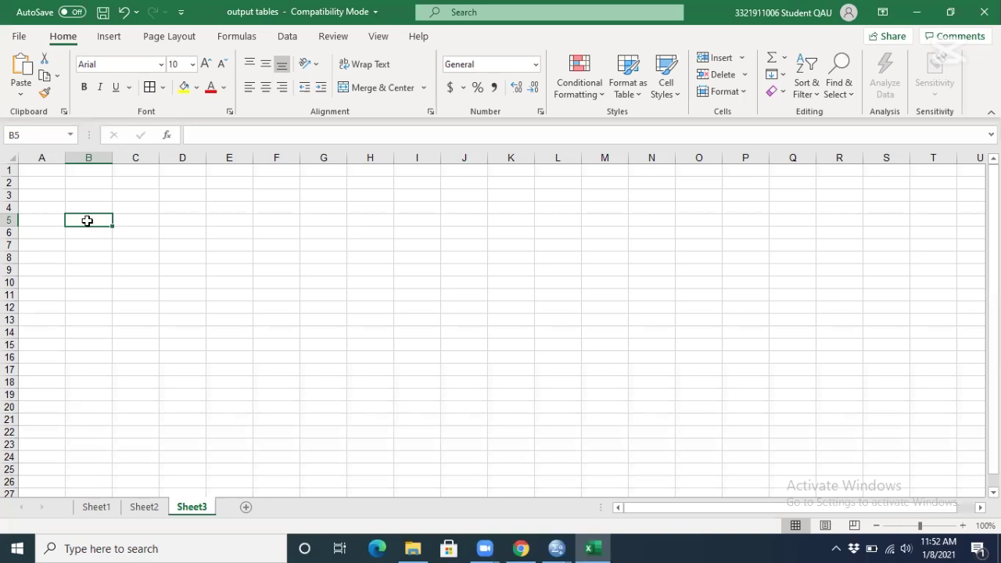
{"action": "right_click", "coordinate": [88, 224]}
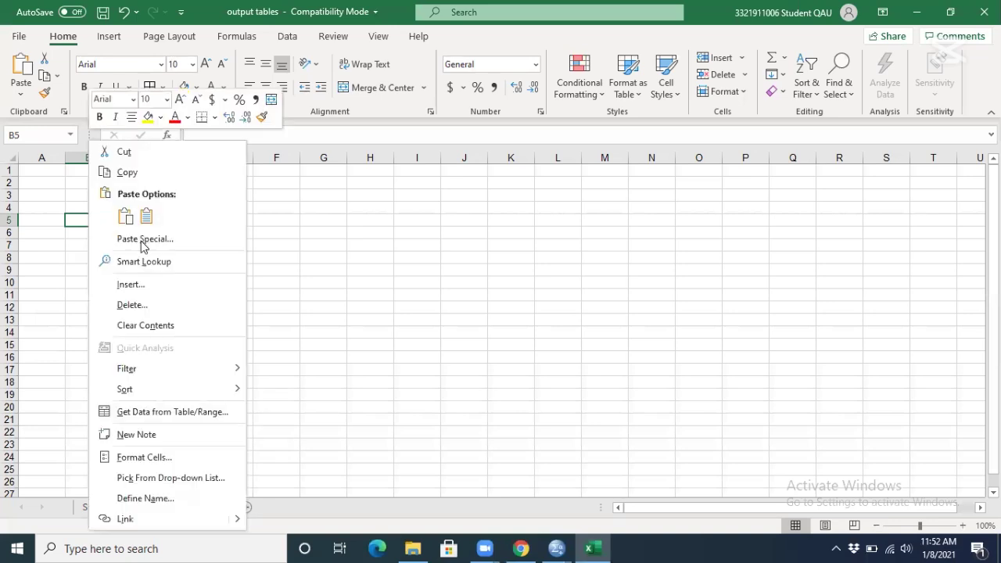
{"action": "left_click", "coordinate": [143, 241]}
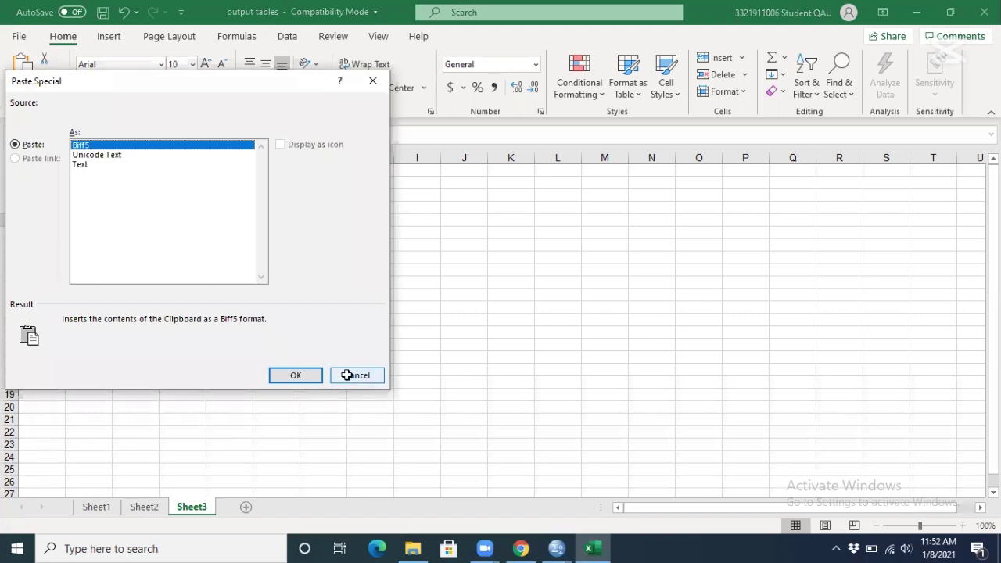
{"action": "key", "text": "Return"}
Step: Examine the row labels and title of the pasted crosstabulation on Sheet3
{"action": "key", "text": "Down"}
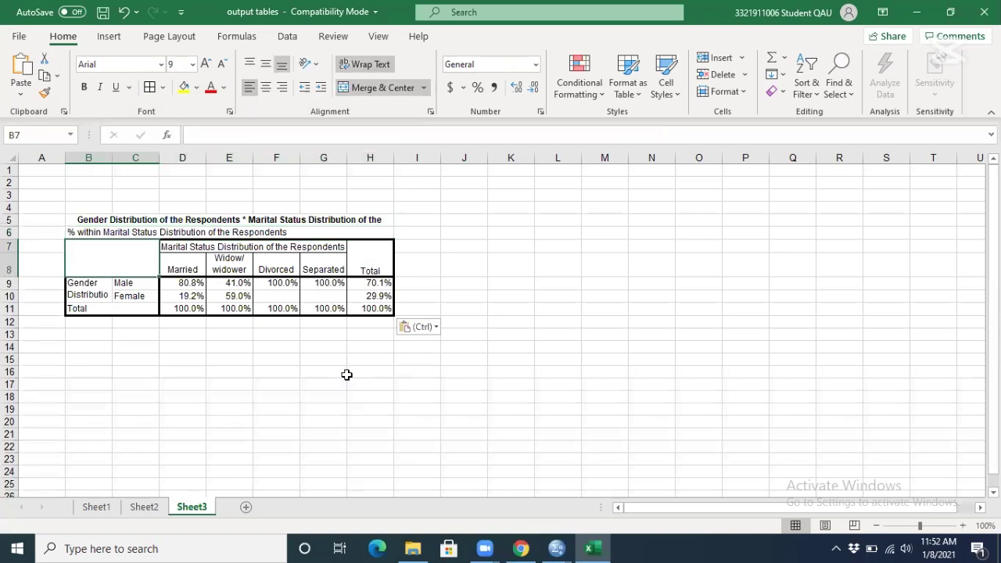
{"action": "key", "text": "Down"}
{"action": "key", "text": "Down"}
{"action": "key", "text": "Down"}
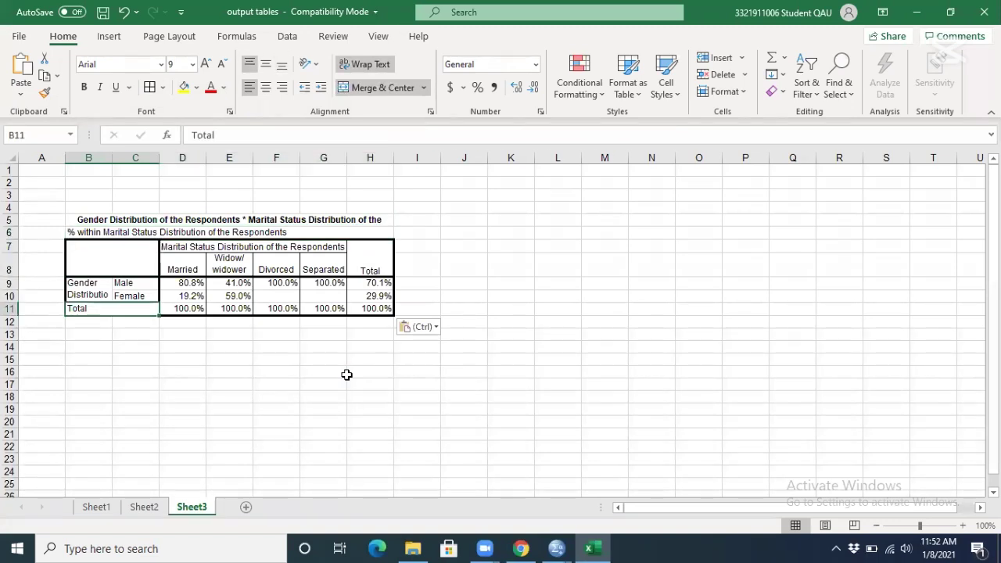
{"action": "key", "text": "Up"}
{"action": "key", "text": "Up"}
{"action": "key", "text": "Up"}
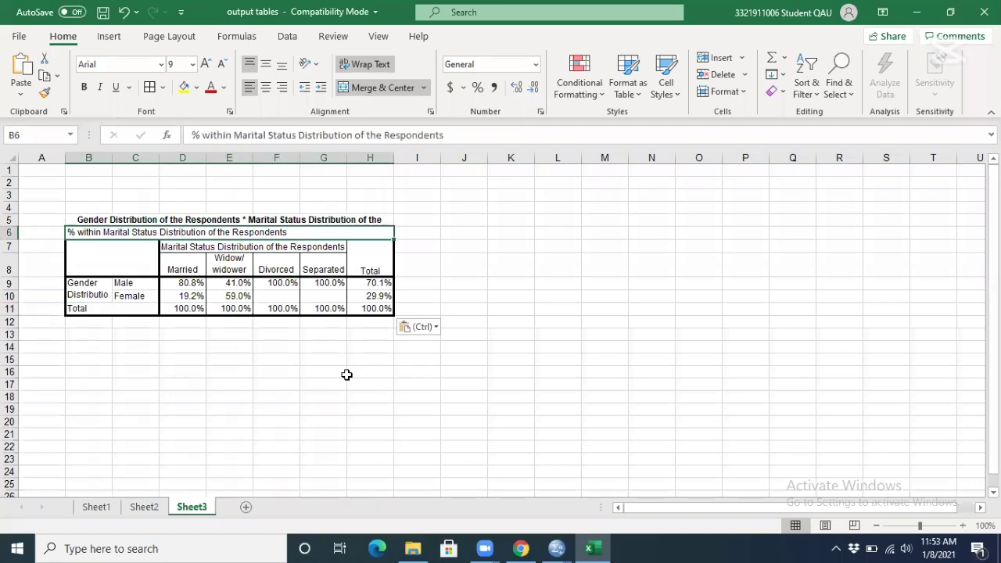
{"action": "key", "text": "Up"}
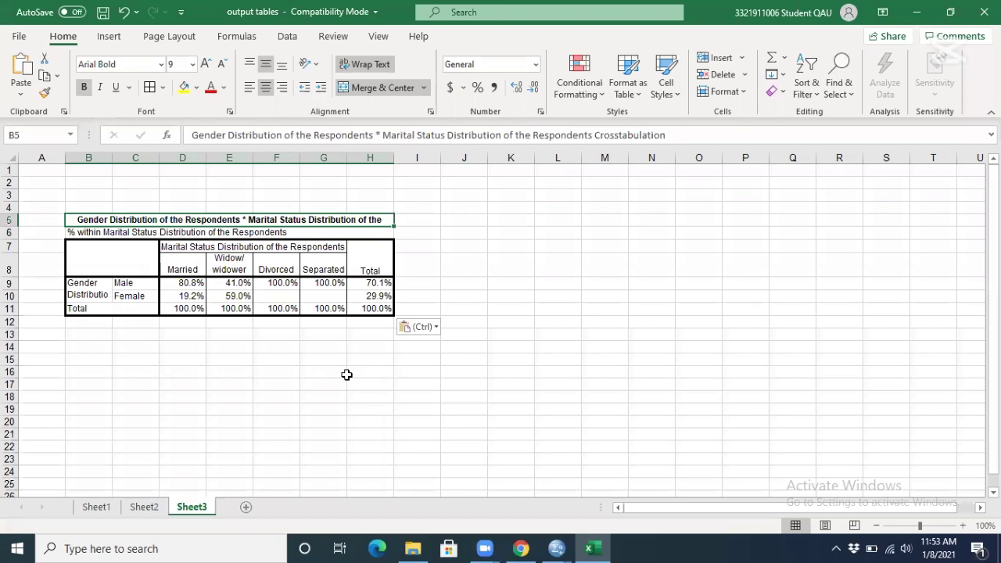
Step: Unmerge the empty corner block B7:C8 and the Total label cells B11:C11, and move the Total label to C11
{"action": "key", "text": "Down"}
{"action": "key", "text": "Down"}
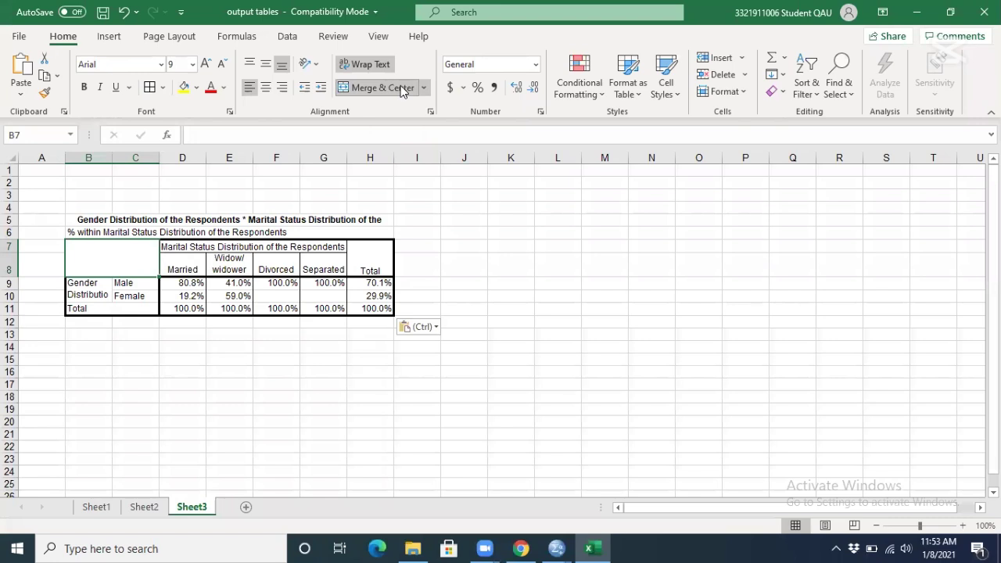
{"action": "key", "text": "Down"}
{"action": "key", "text": "Down"}
{"action": "key", "text": "Left"}
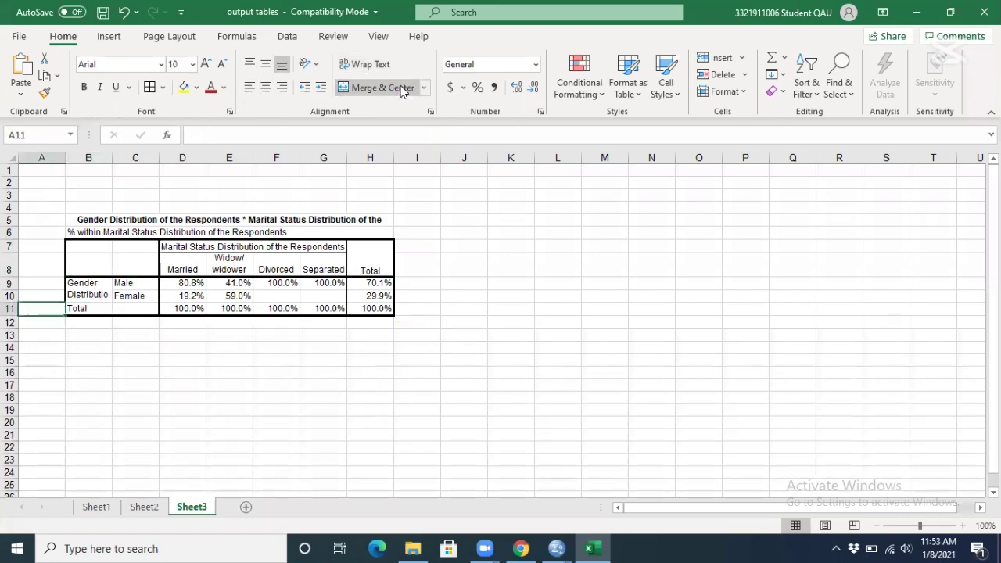
{"action": "key", "text": "Right"}
{"action": "key", "text": "ctrl+c"}
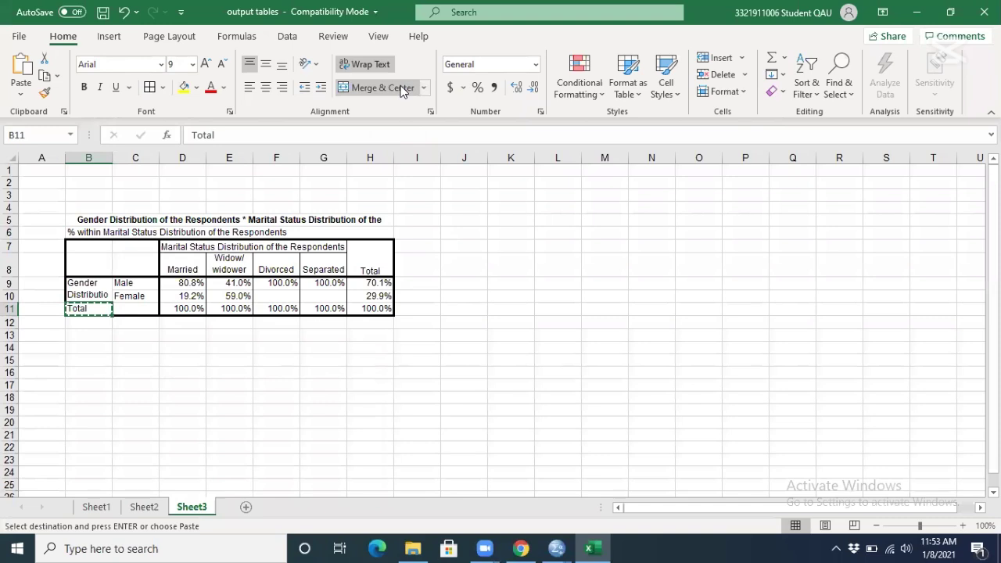
Step: Enter the heading Gender in C7 and merge and center it across C7:C8
{"action": "key", "text": "ctrl+z"}
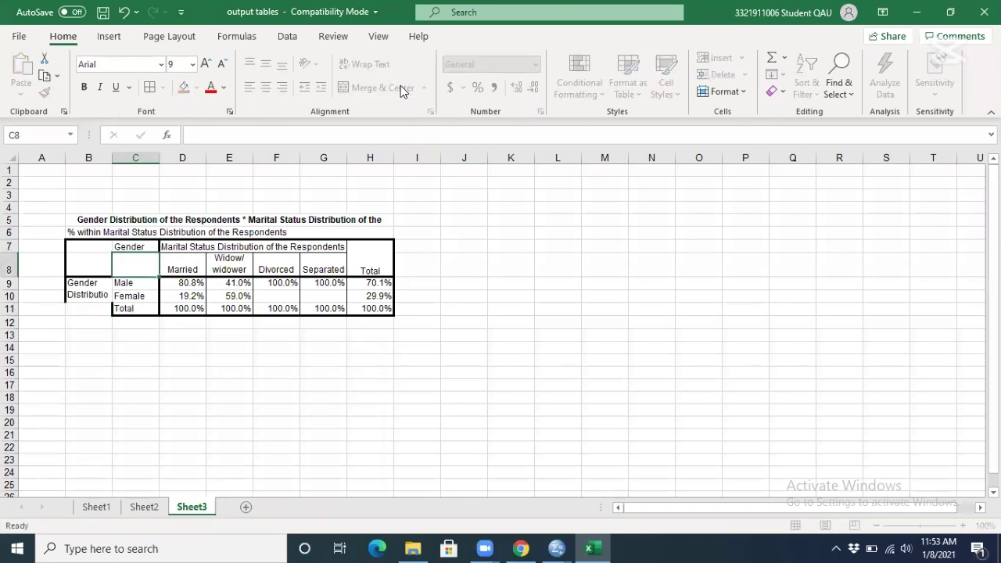
{"action": "left_click", "coordinate": [382, 87]}
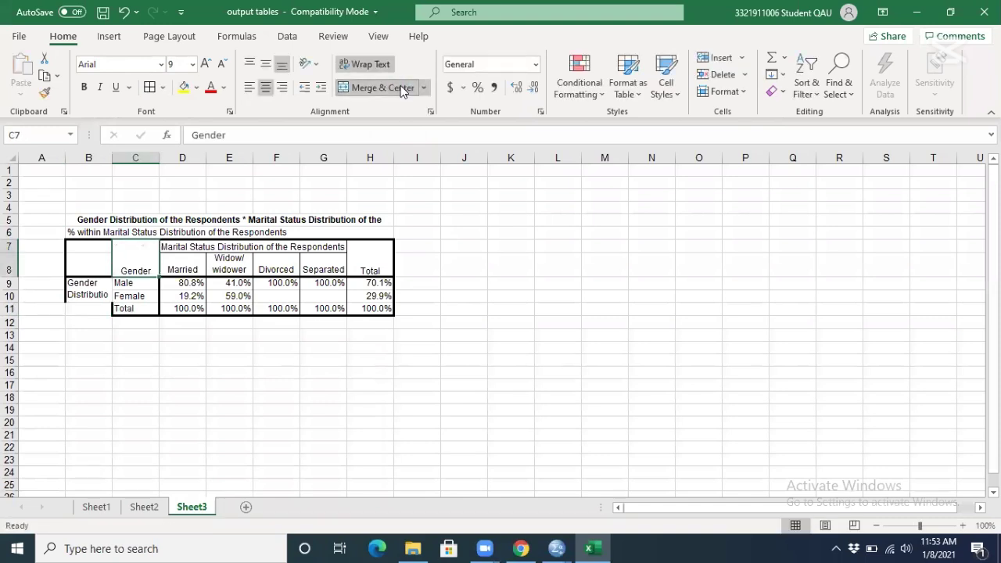
Step: Move the cleaned table C7:H11 to J7 on Sheet3, give it all borders, and save the workbook
{"action": "key", "text": "shift+Down"}
{"action": "key", "text": "shift+Down"}
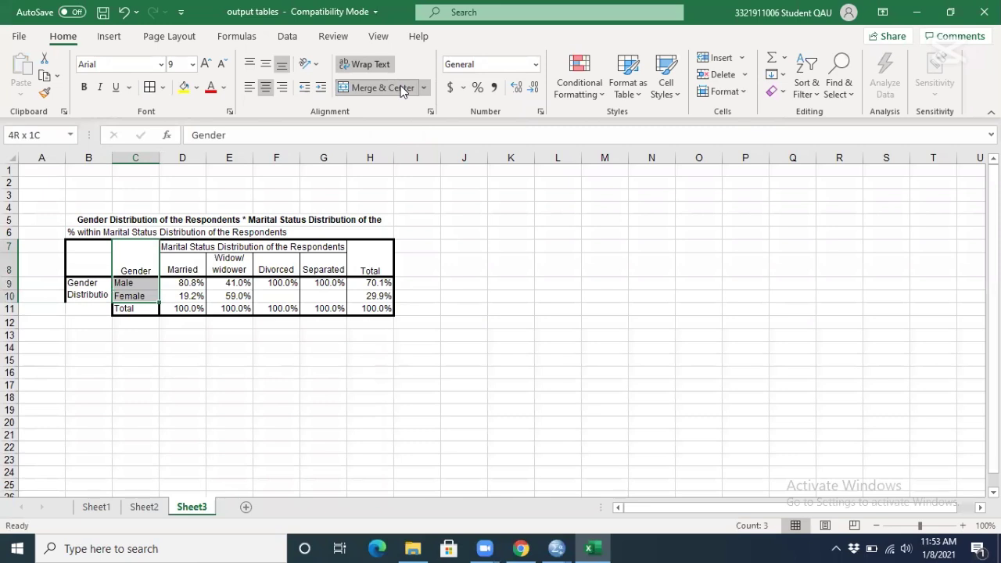
{"action": "key", "text": "shift+Right"}
{"action": "key", "text": "shift+Right"}
{"action": "key", "text": "shift+Right"}
{"action": "key", "text": "shift+Right"}
{"action": "key", "text": "shift+Right"}
{"action": "key", "text": "shift+Down"}
{"action": "key", "text": "ctrl+c"}
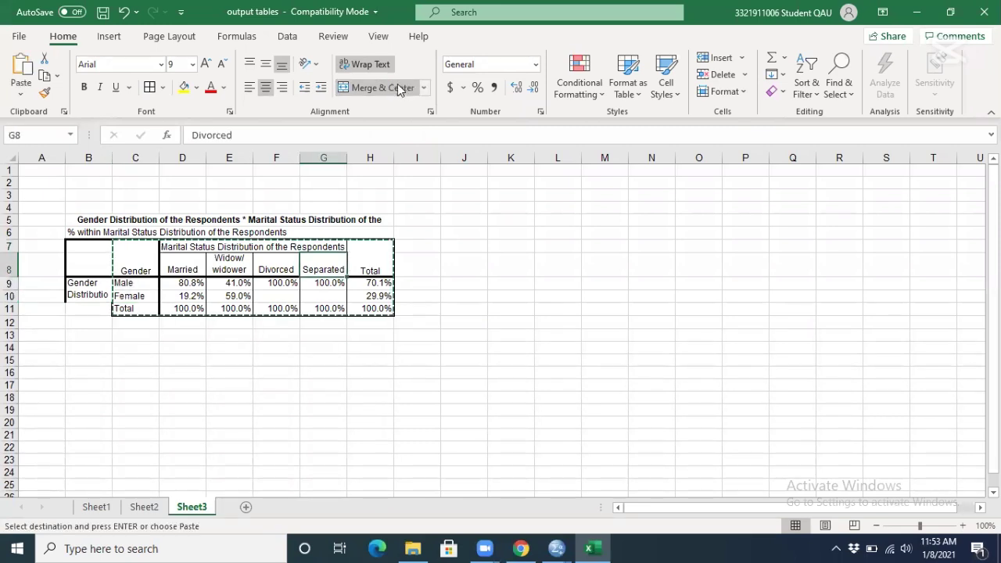
{"action": "key", "text": "Right"}
{"action": "key", "text": "Right"}
{"action": "key", "text": "Right"}
{"action": "key", "text": "Up"}
{"action": "key", "text": "Return"}
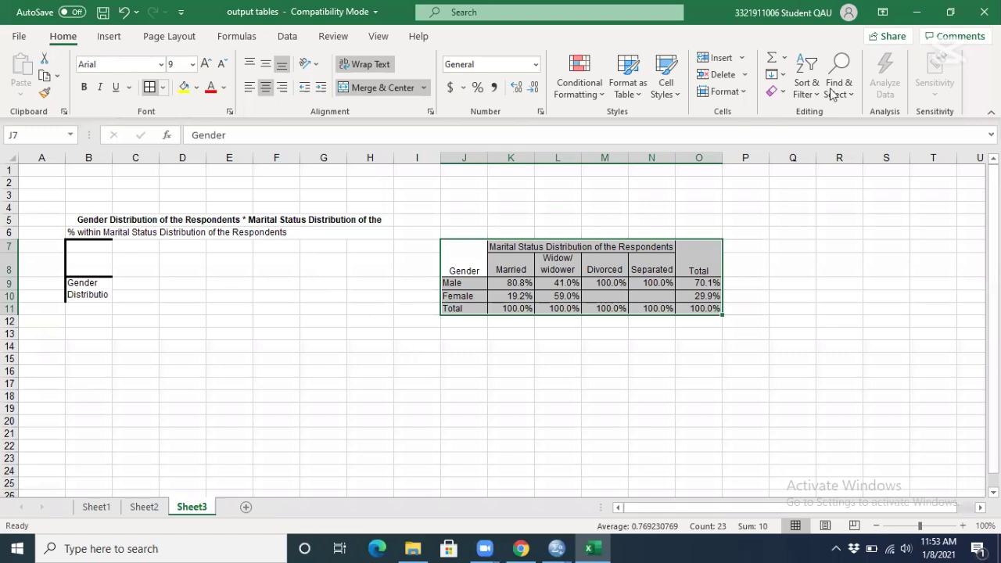
{"action": "left_click", "coordinate": [323, 283]}
{"action": "key", "text": "ctrl+s"}
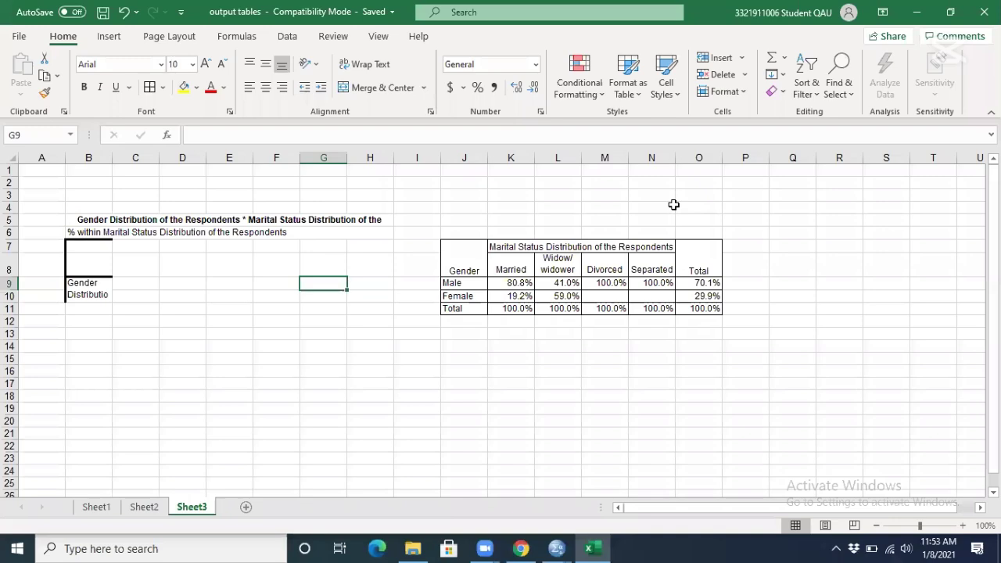
Step: Minimize Excel and switch to the SPSS Statistics Data Editor window
{"action": "left_click", "coordinate": [916, 11]}
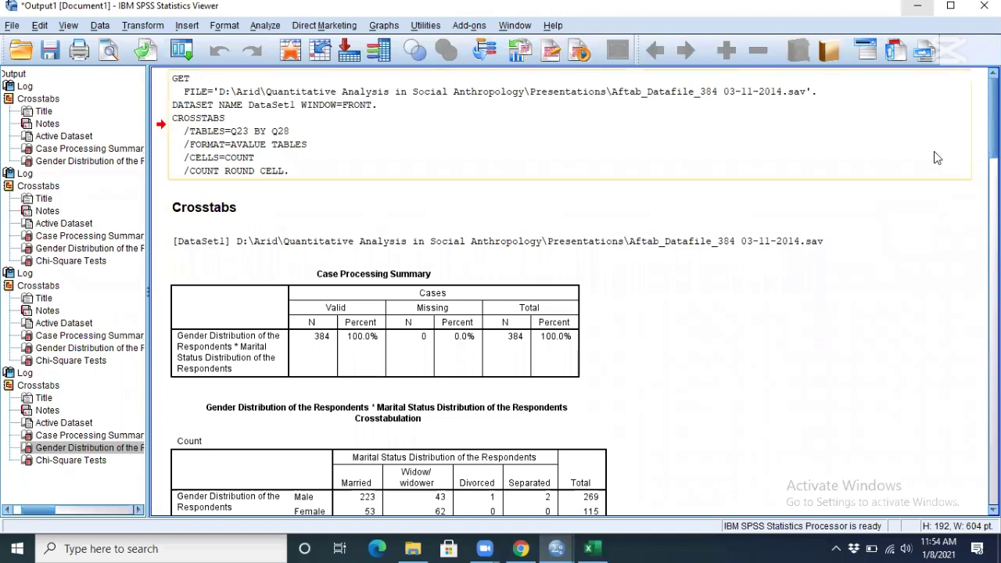
{"action": "mouse_move", "coordinate": [560, 547]}
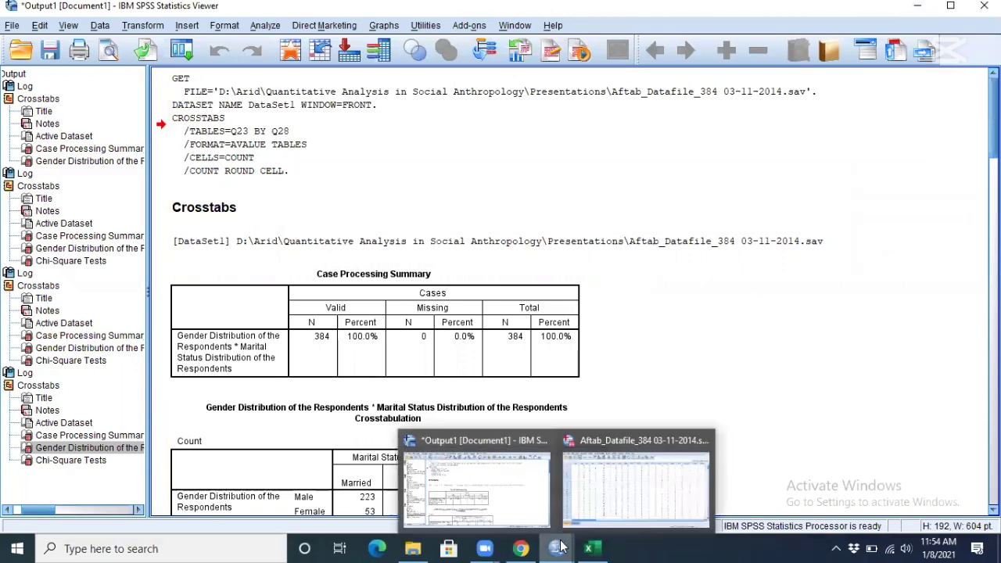
{"action": "left_click", "coordinate": [602, 488]}
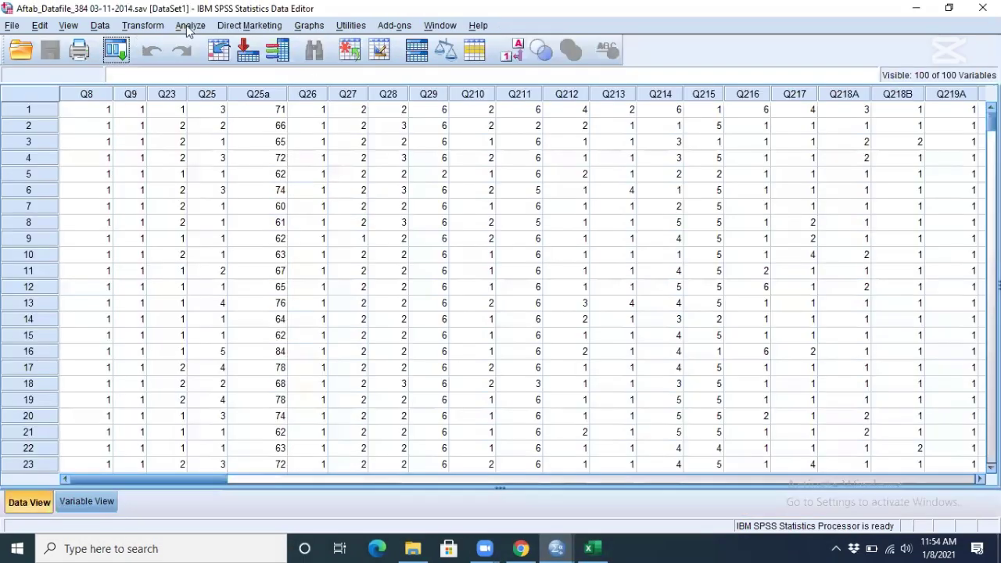
{"action": "left_click", "coordinate": [187, 26]}
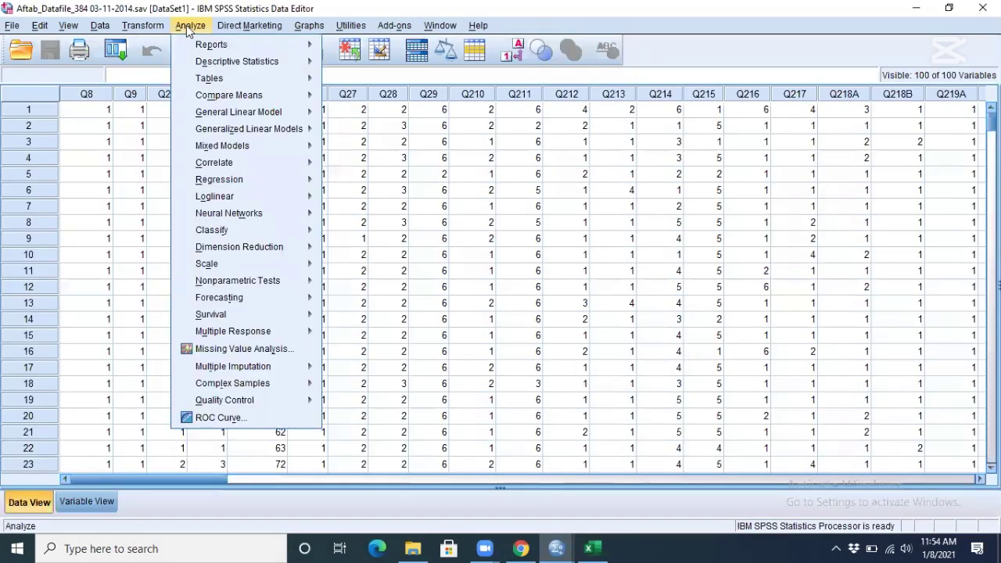
{"action": "mouse_move", "coordinate": [252, 183]}
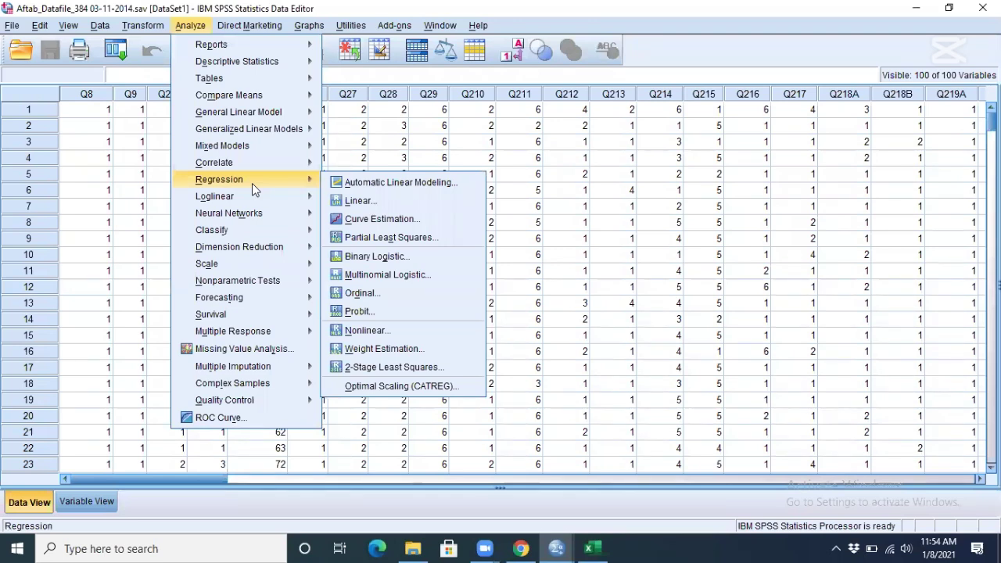
{"action": "left_click", "coordinate": [359, 201]}
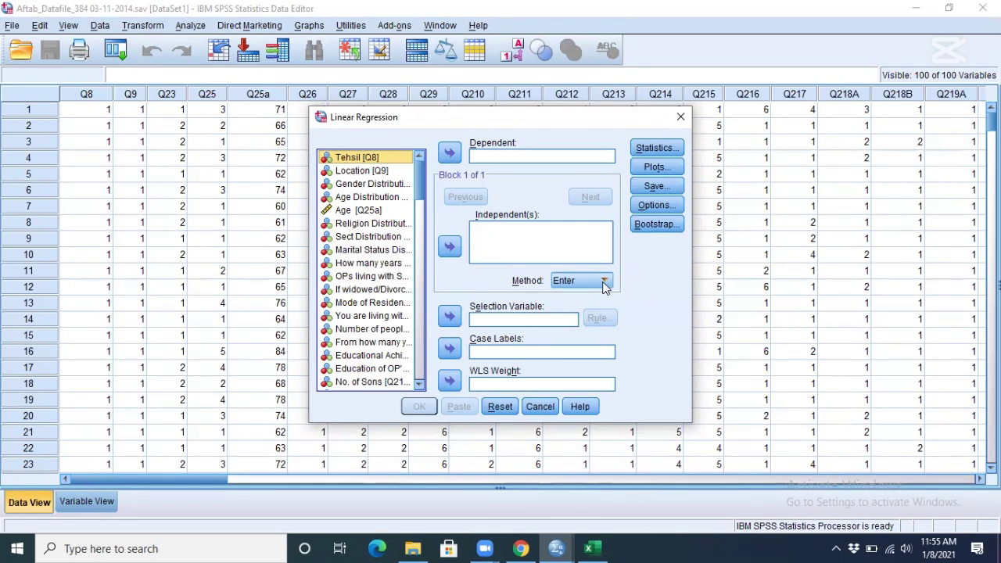
{"action": "left_click", "coordinate": [680, 117]}
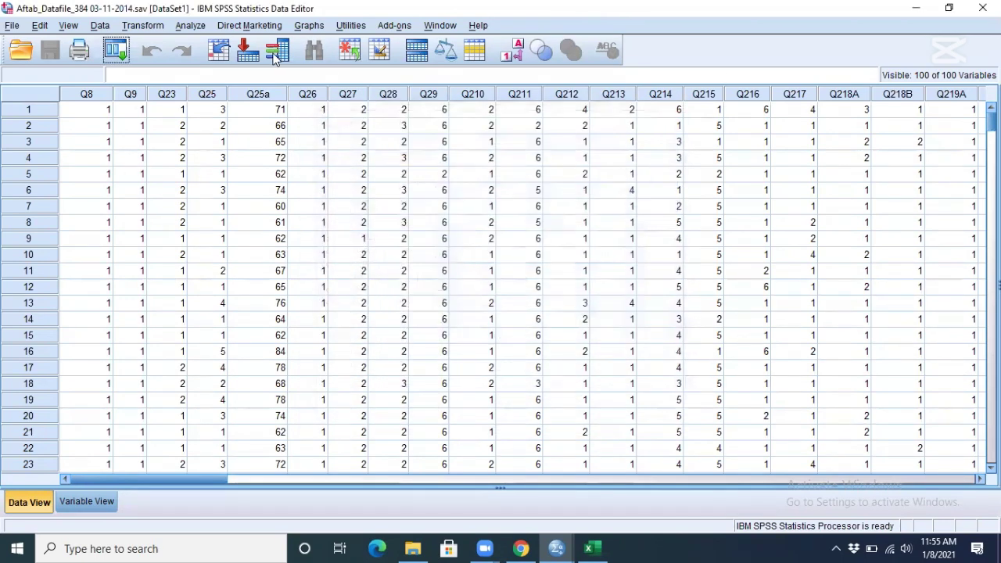
Step: Start a Linear Regression, widen its dialog, and add Gender Distribution of the Respondents [Q23] as the independent variable
{"action": "left_click", "coordinate": [196, 28]}
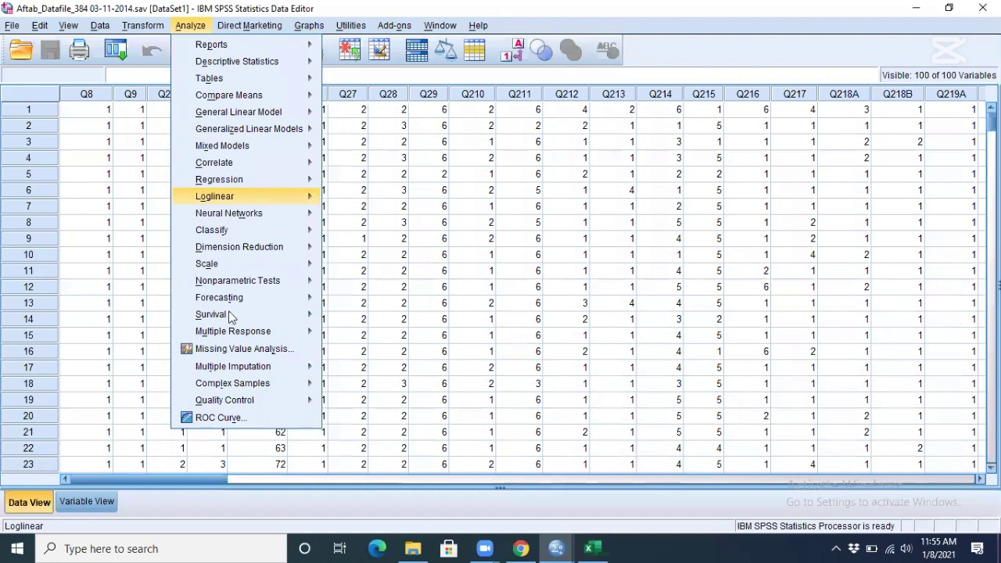
{"action": "mouse_move", "coordinate": [219, 179]}
{"action": "left_click", "coordinate": [356, 196]}
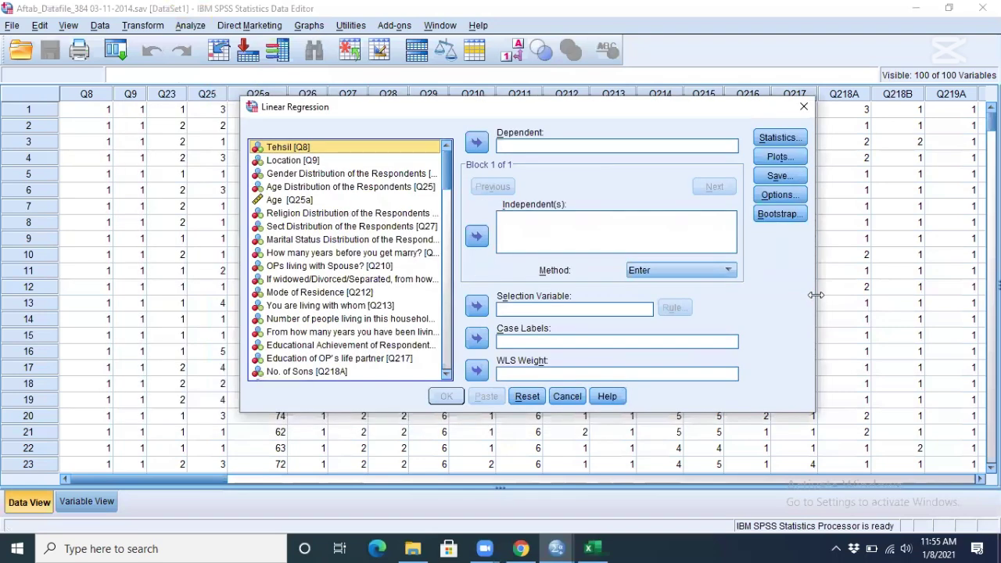
{"action": "left_click_drag", "start_coordinate": [915, 295], "coordinate": [915, 295]}
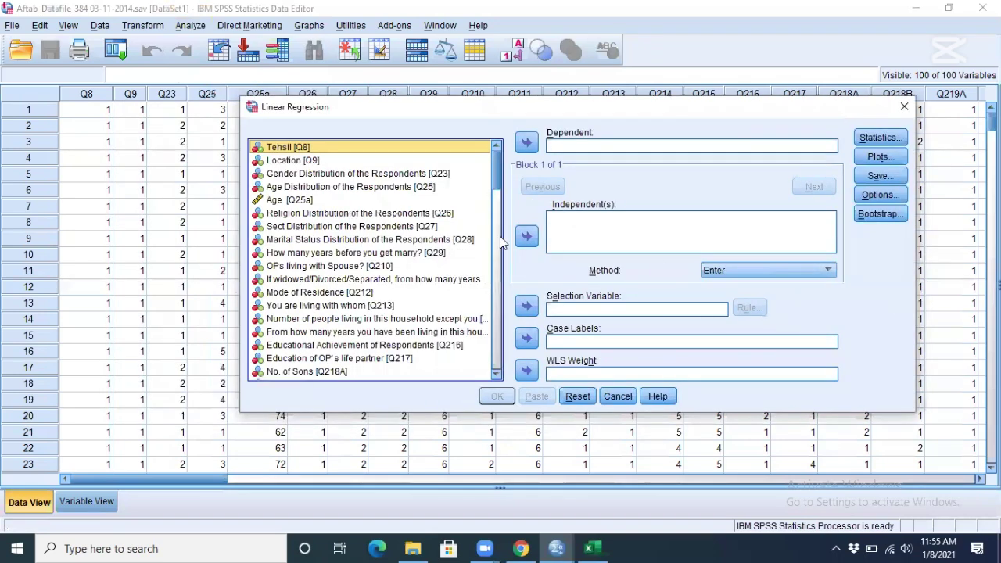
{"action": "left_click", "coordinate": [380, 174]}
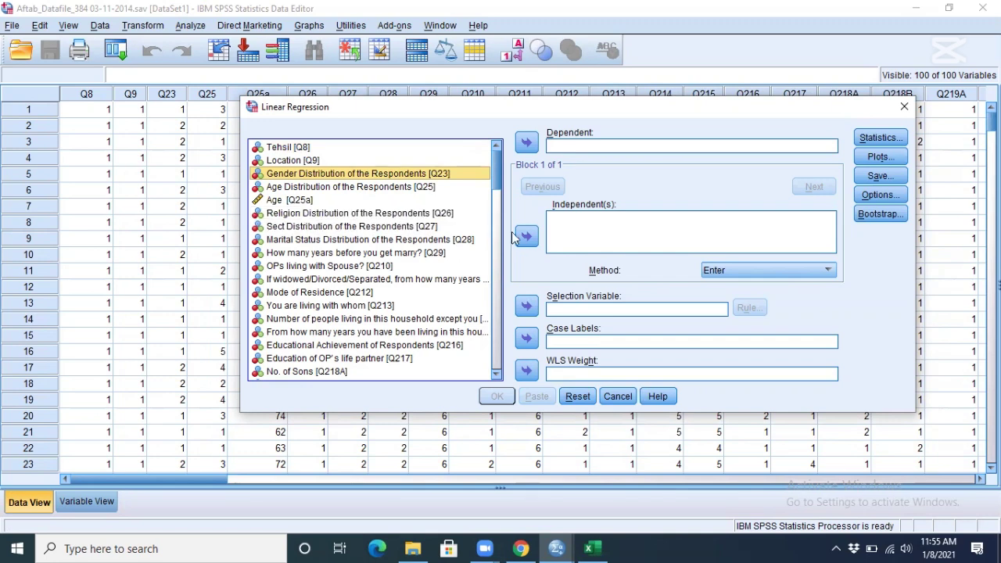
{"action": "left_click", "coordinate": [524, 238]}
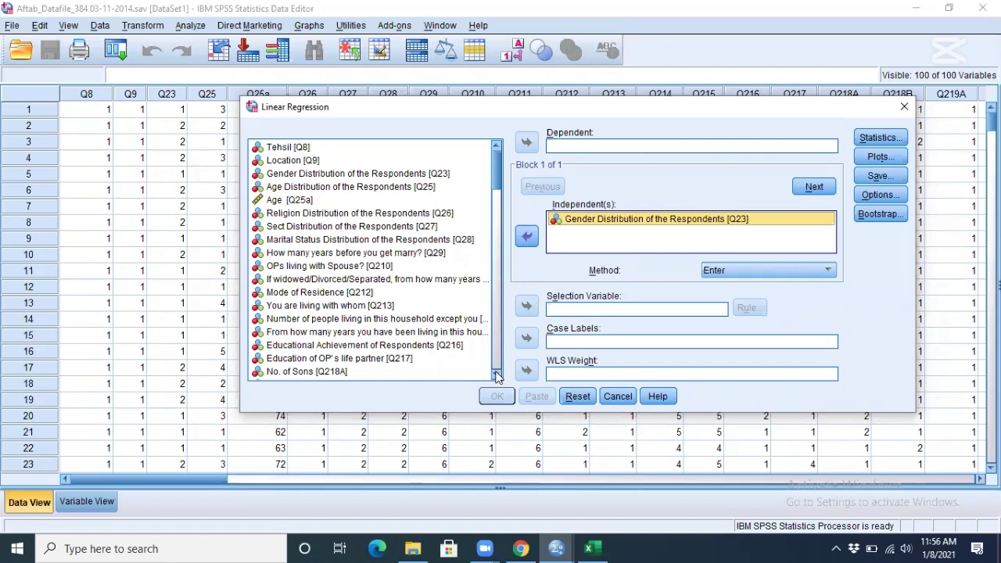
Step: Set Are you economically active [Q35] as the dependent variable and run the linear regression with the Enter method
{"action": "left_click", "coordinate": [496, 376]}
{"action": "left_click", "coordinate": [495, 376]}
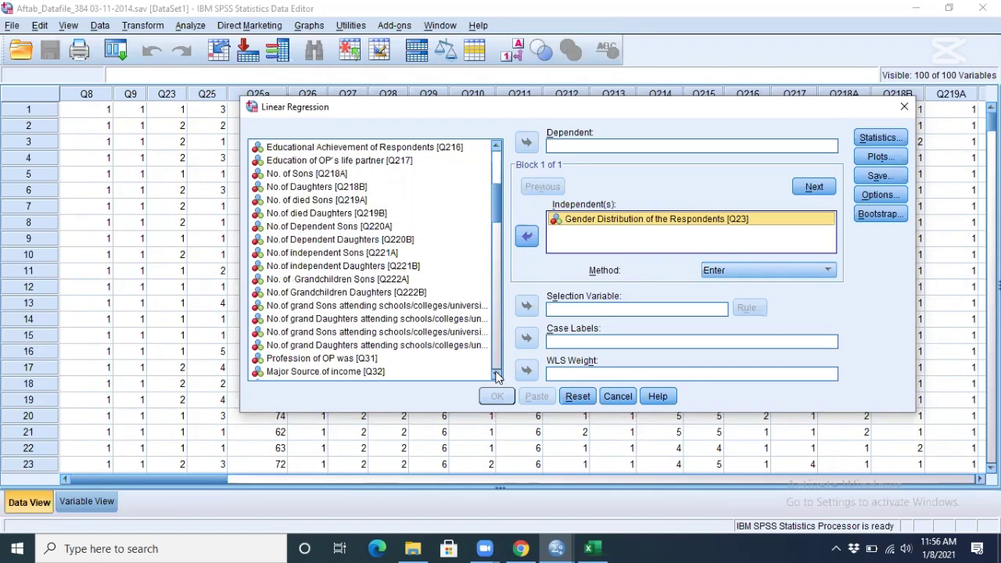
{"action": "left_click", "coordinate": [496, 376]}
{"action": "left_click", "coordinate": [495, 376]}
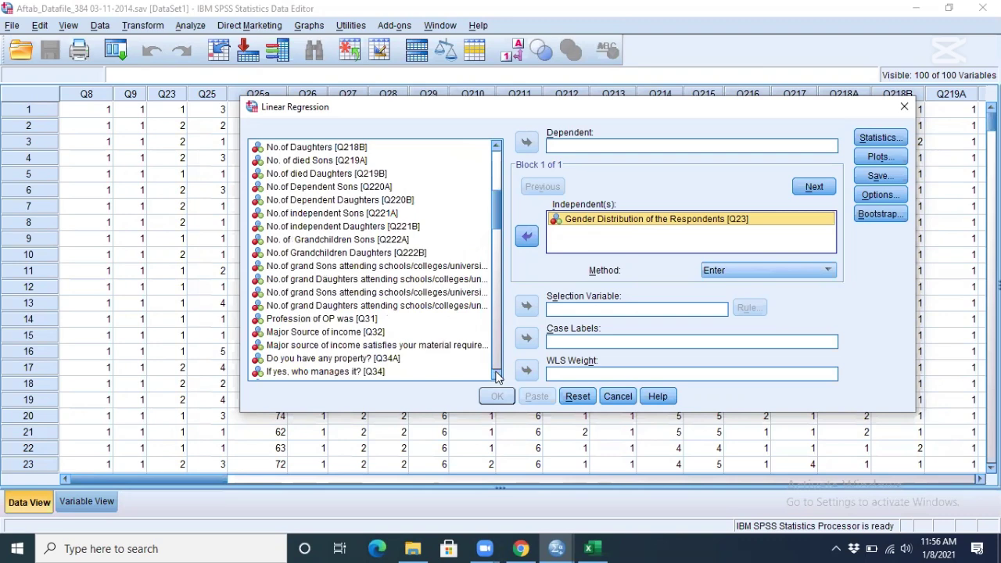
{"action": "left_click", "coordinate": [496, 376]}
{"action": "left_click", "coordinate": [495, 376]}
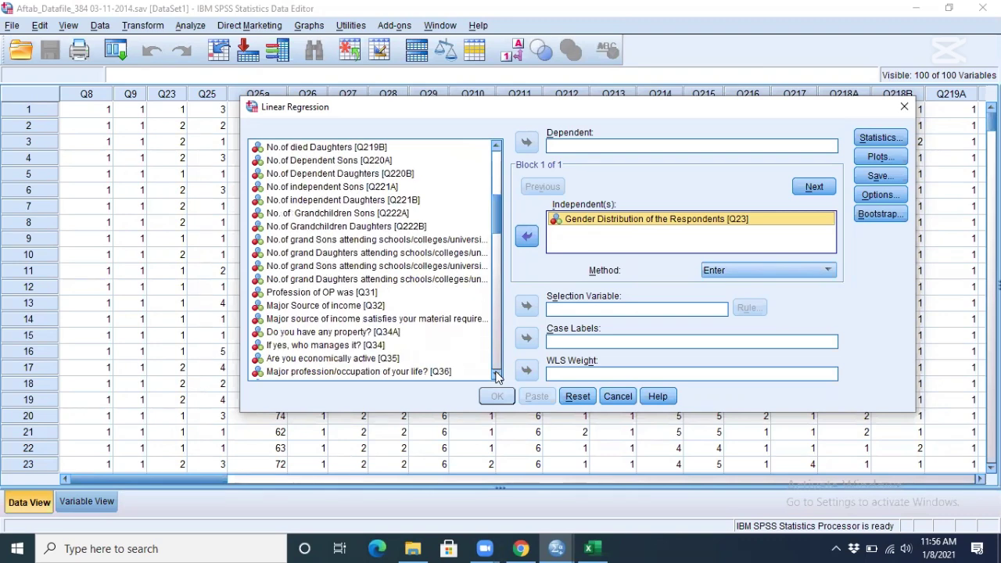
{"action": "left_click", "coordinate": [496, 376]}
{"action": "left_click", "coordinate": [496, 377]}
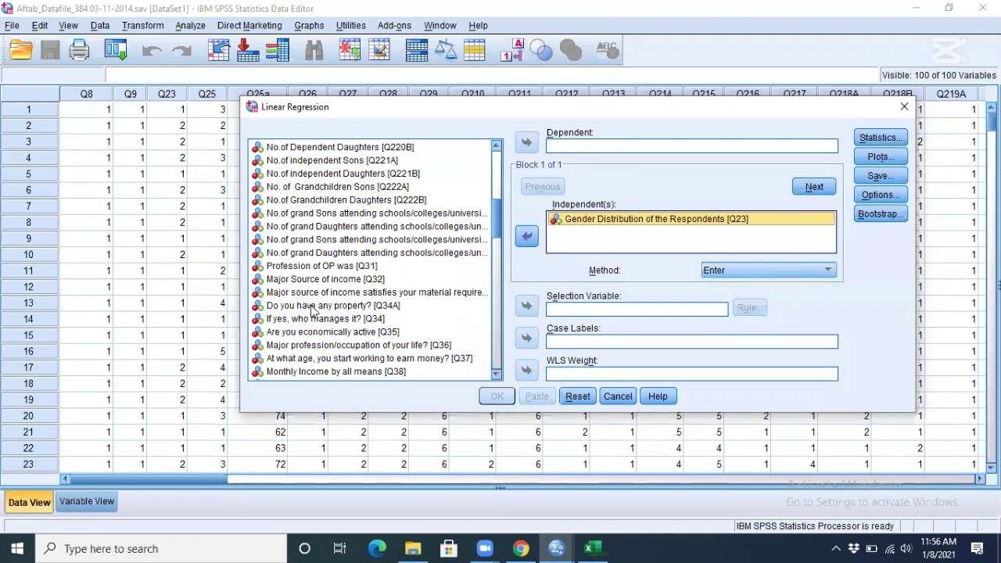
{"action": "left_click", "coordinate": [313, 306]}
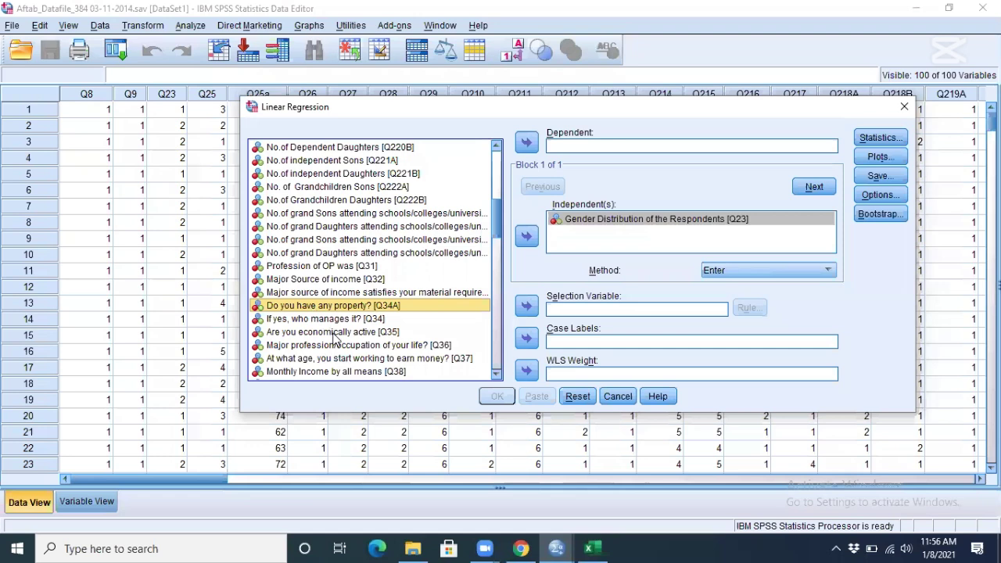
{"action": "left_click", "coordinate": [335, 333]}
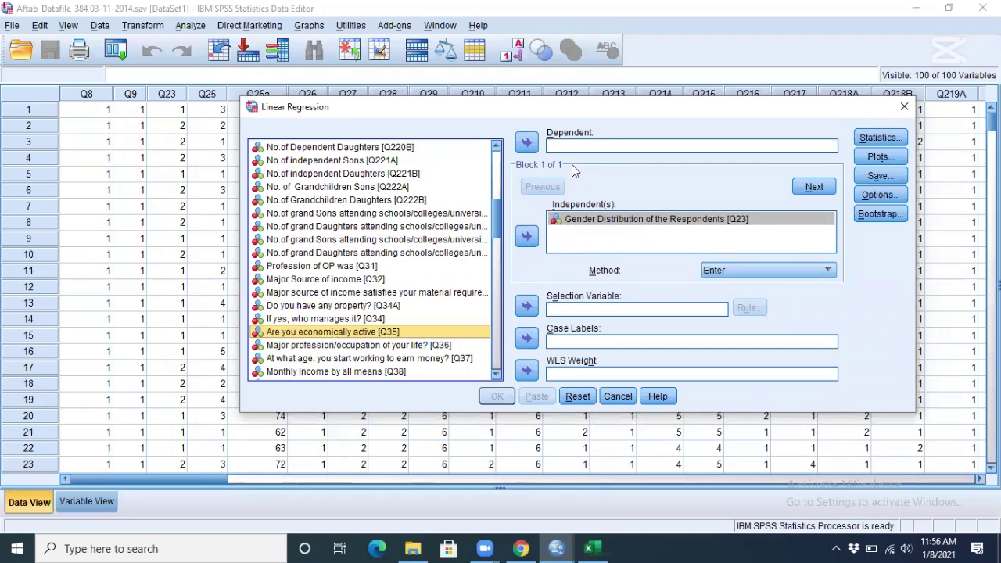
{"action": "left_click", "coordinate": [526, 143]}
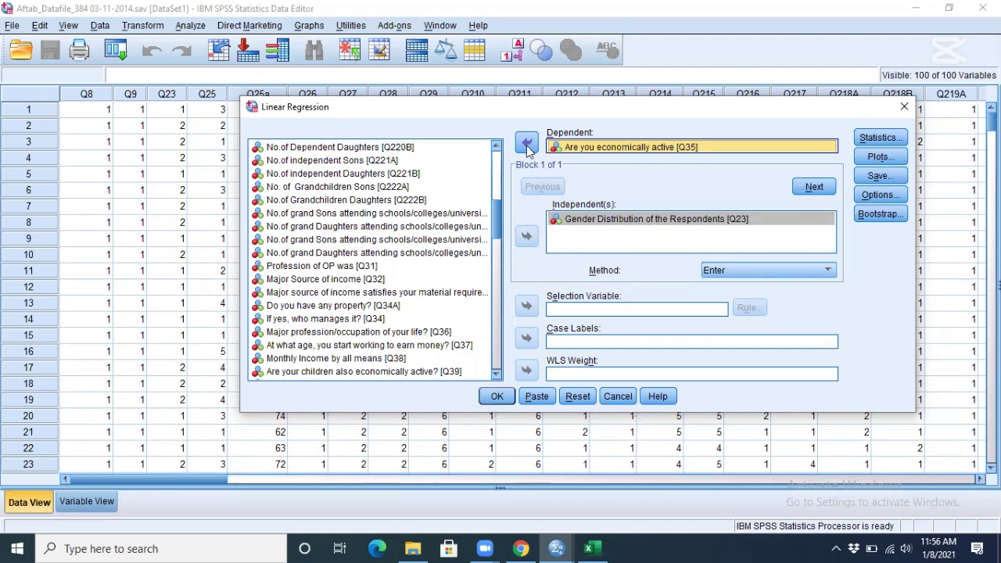
{"action": "left_click", "coordinate": [498, 397]}
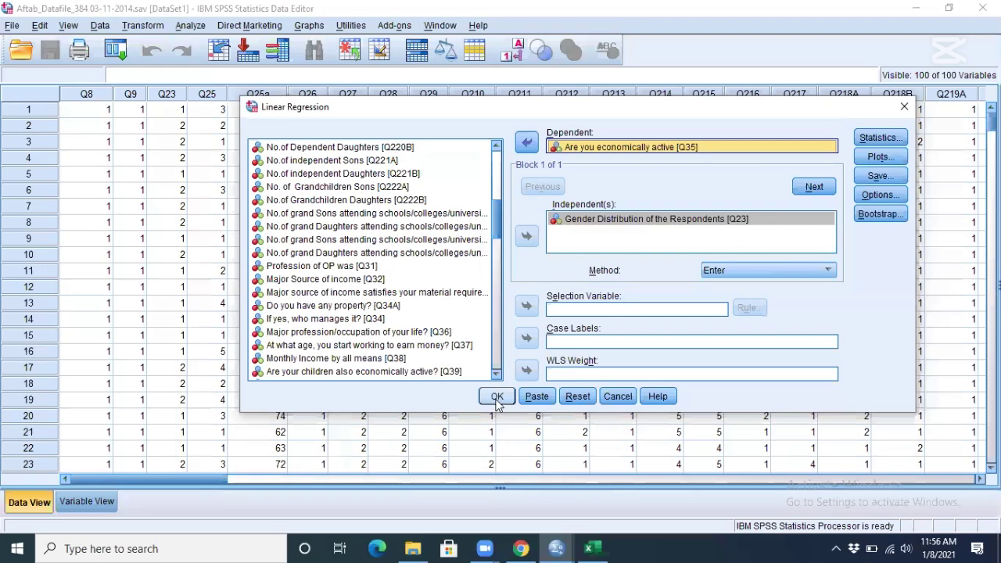
{"action": "left_click", "coordinate": [497, 397]}
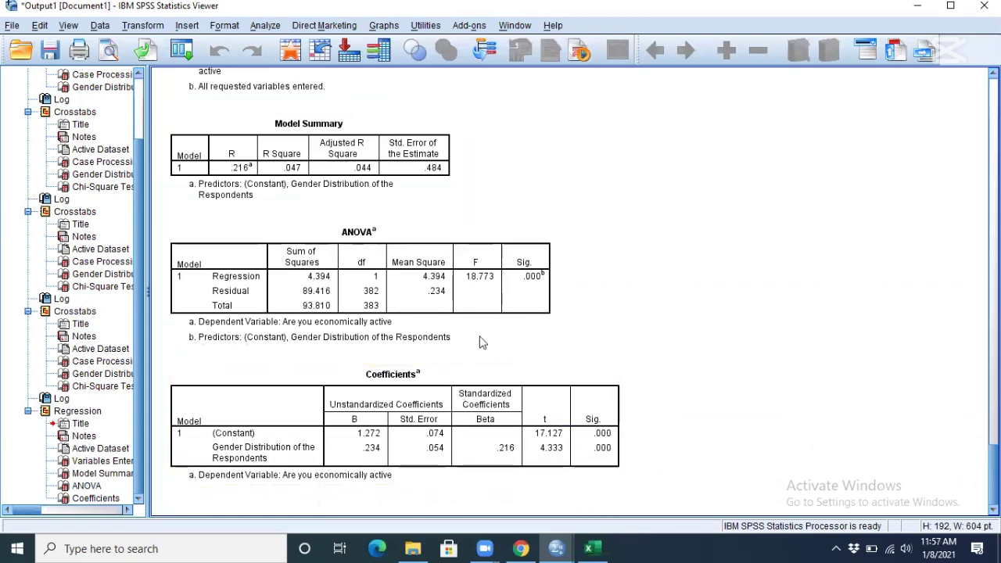
Step: Examine the regression output's Model Summary, ANOVA and Coefficients tables, including the Beta and significance values
{"action": "key", "text": "Down"}
{"action": "key", "text": "Down"}
{"action": "key", "text": "Down"}
{"action": "key", "text": "Down"}
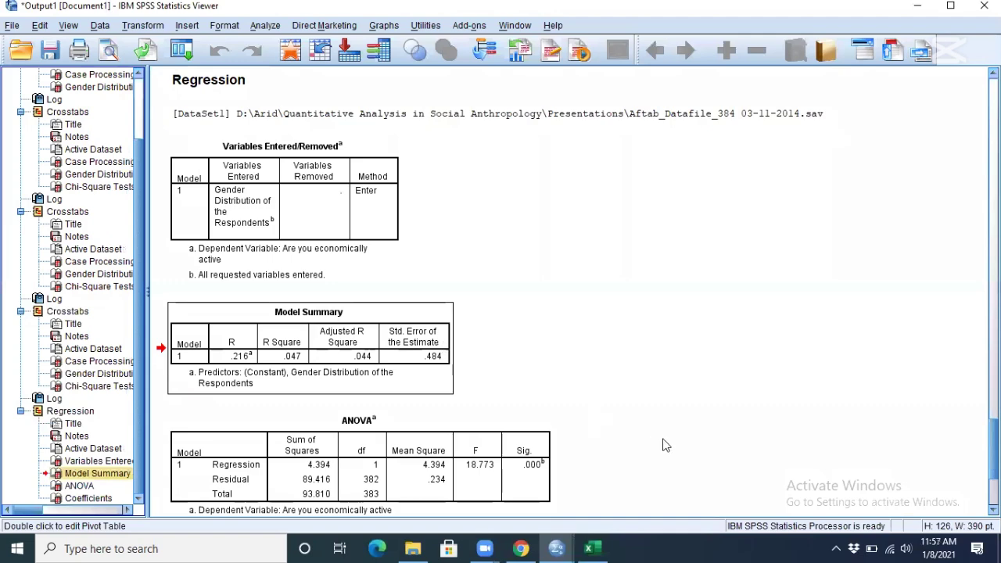
{"action": "key", "text": "Down"}
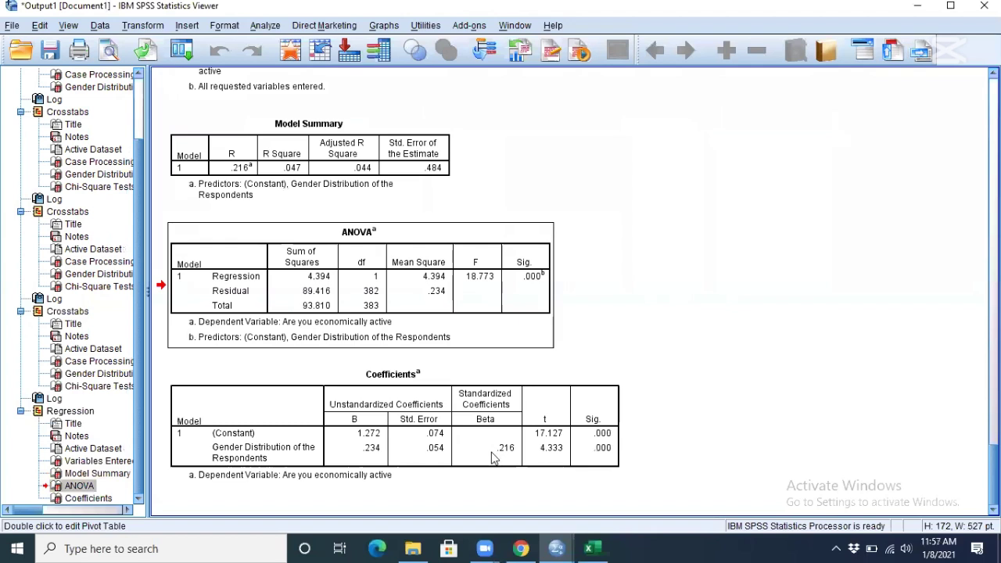
{"action": "left_click", "coordinate": [485, 447]}
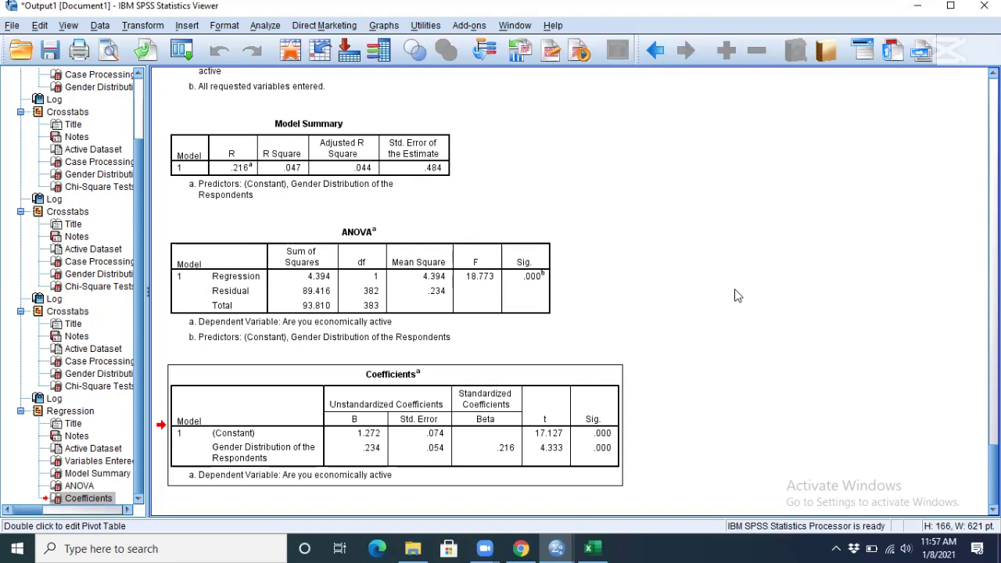
{"action": "left_click", "coordinate": [474, 311]}
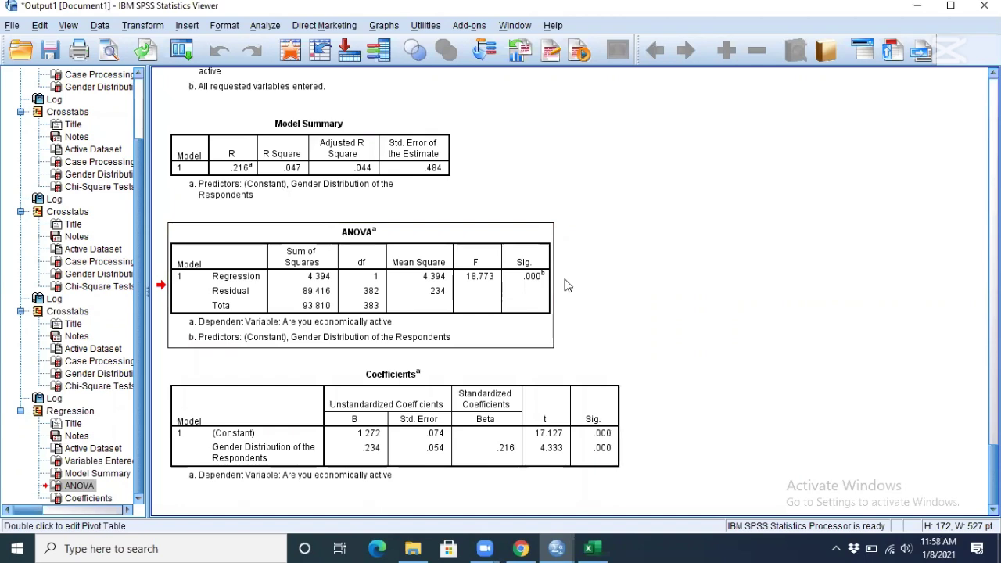
{"action": "left_click", "coordinate": [520, 284]}
{"action": "left_click", "coordinate": [361, 441]}
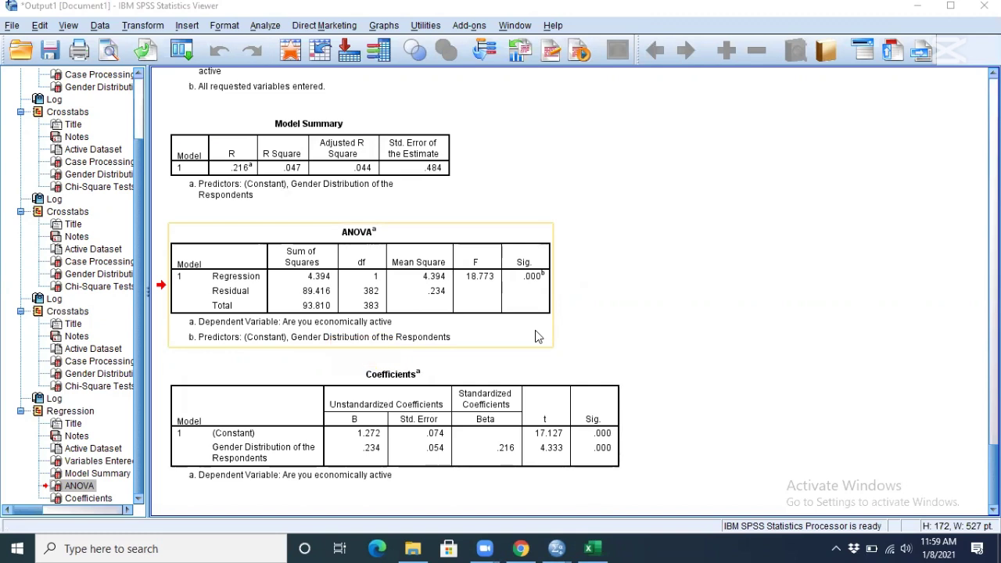
Step: Reopen Linear Regression and remove Are you economically active [Q35] as the dependent variable
{"action": "left_click", "coordinate": [720, 354]}
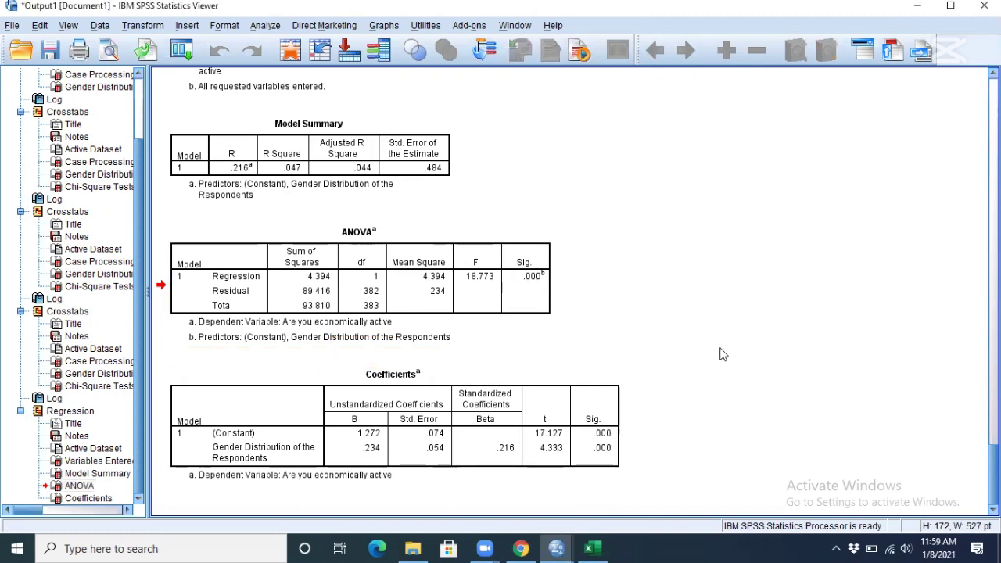
{"action": "left_click", "coordinate": [265, 27]}
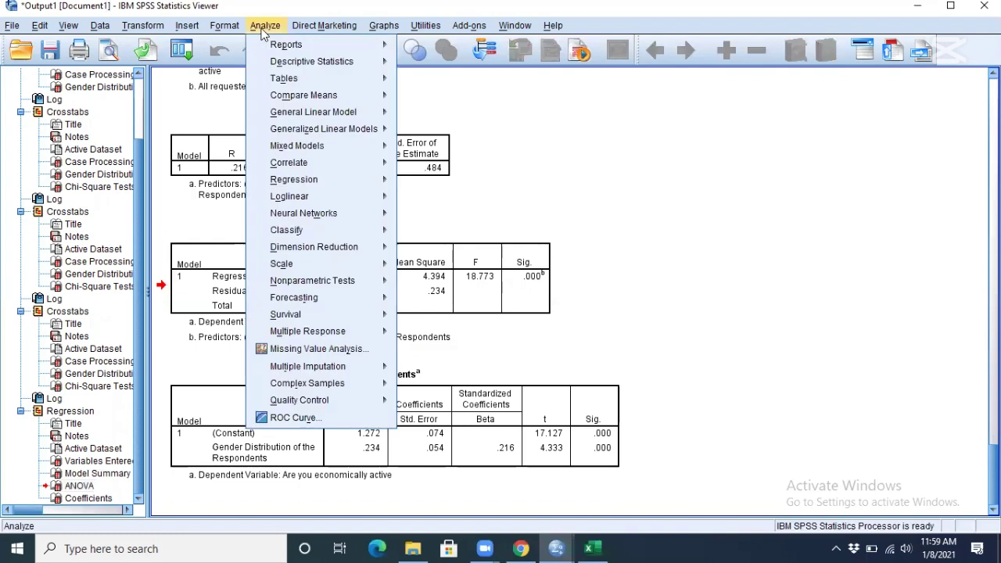
{"action": "mouse_move", "coordinate": [327, 172]}
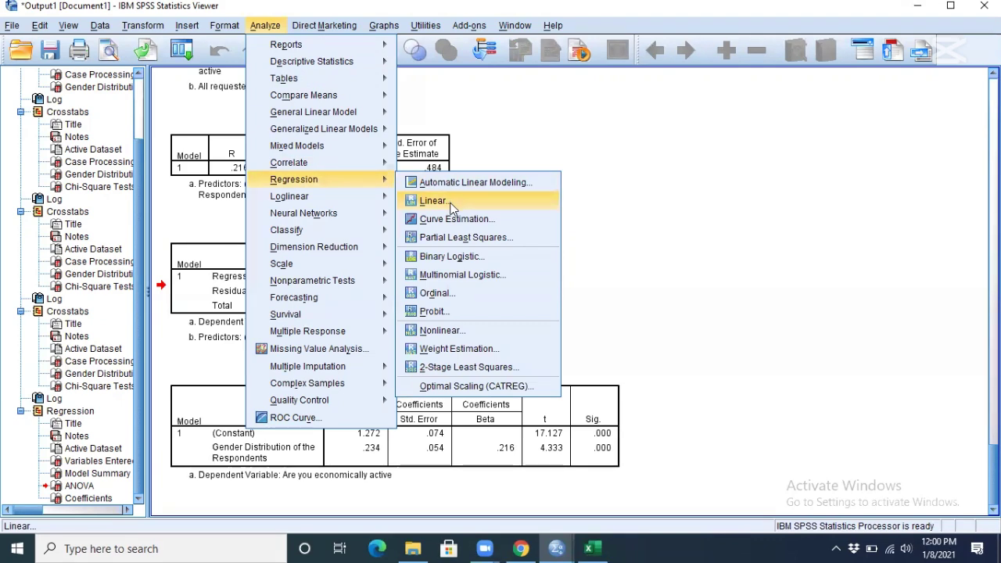
{"action": "key", "text": "Return"}
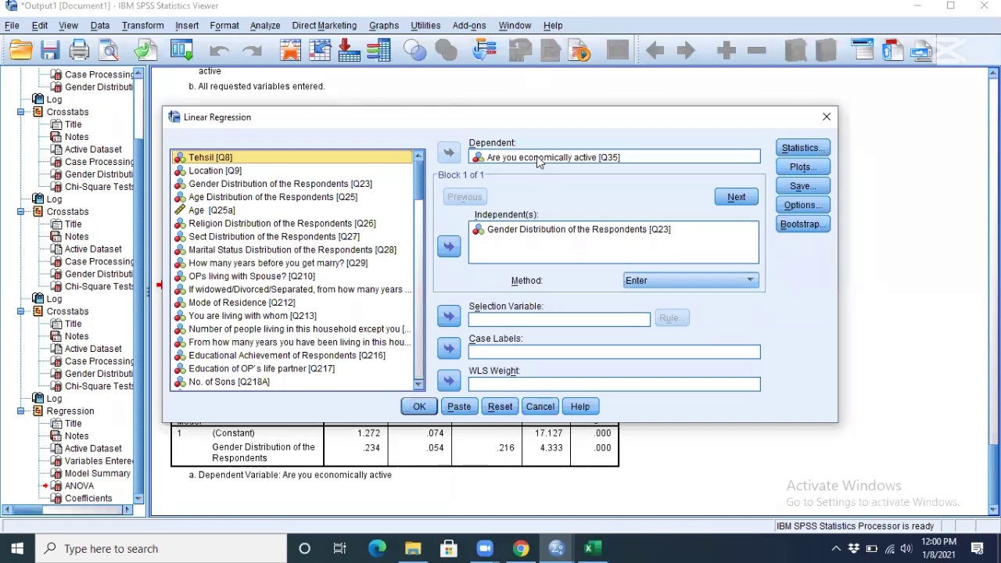
{"action": "left_click", "coordinate": [448, 153]}
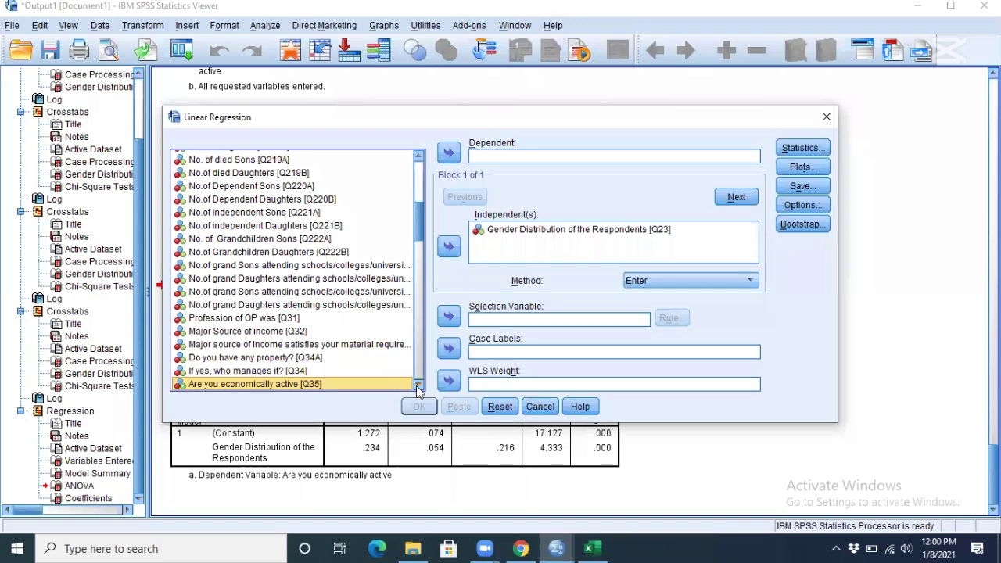
Step: Set Do you have any of the following Disease? [Q41] as the dependent variable and run the regression with gender as the independent
{"action": "scroll", "coordinate": [417, 391], "scroll_direction": "down", "scroll_amount": 4}
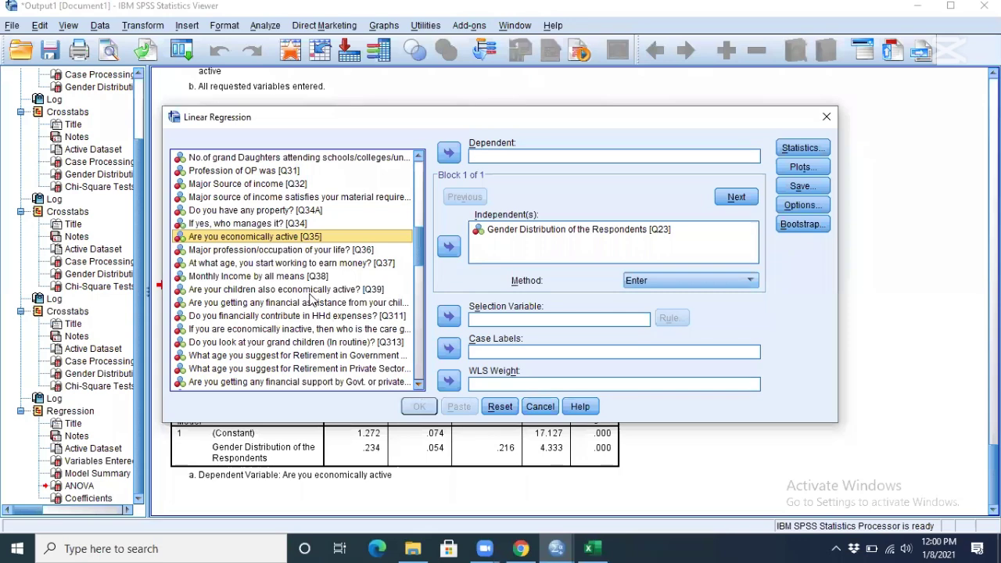
{"action": "key", "text": "Down"}
{"action": "key", "text": "Down"}
{"action": "key", "text": "Down"}
{"action": "key", "text": "Down"}
{"action": "key", "text": "Down"}
{"action": "key", "text": "Down"}
{"action": "key", "text": "Down"}
{"action": "key", "text": "Down"}
{"action": "key", "text": "Down"}
{"action": "key", "text": "Down"}
{"action": "key", "text": "Down"}
{"action": "key", "text": "Down"}
{"action": "key", "text": "Down"}
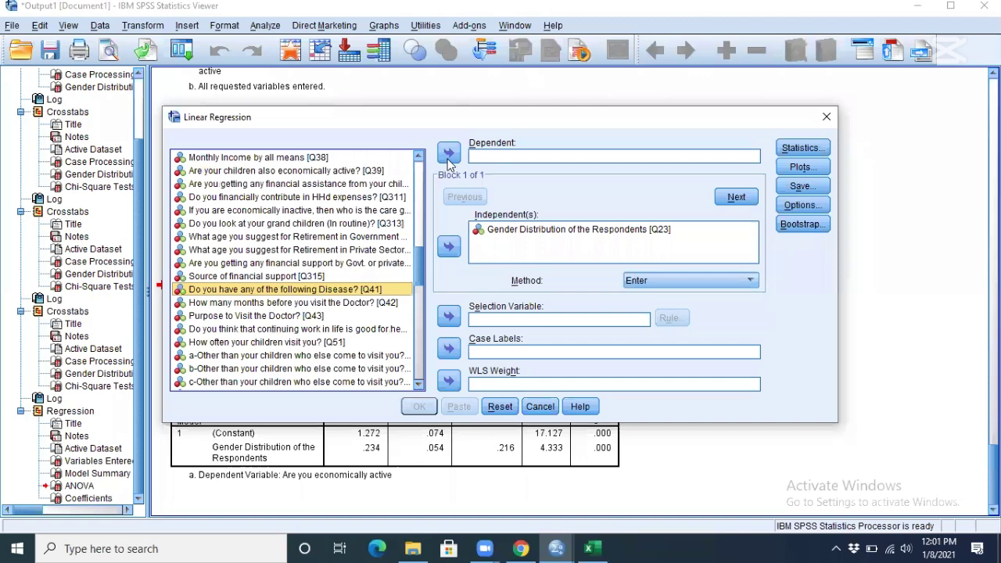
{"action": "key", "text": "Tab"}
{"action": "key", "text": "space"}
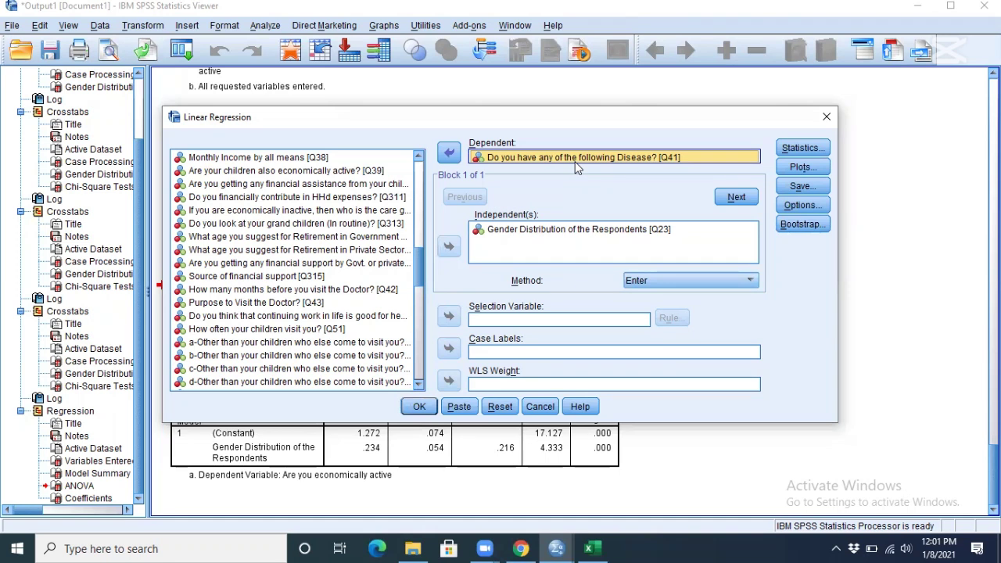
{"action": "left_click", "coordinate": [576, 229]}
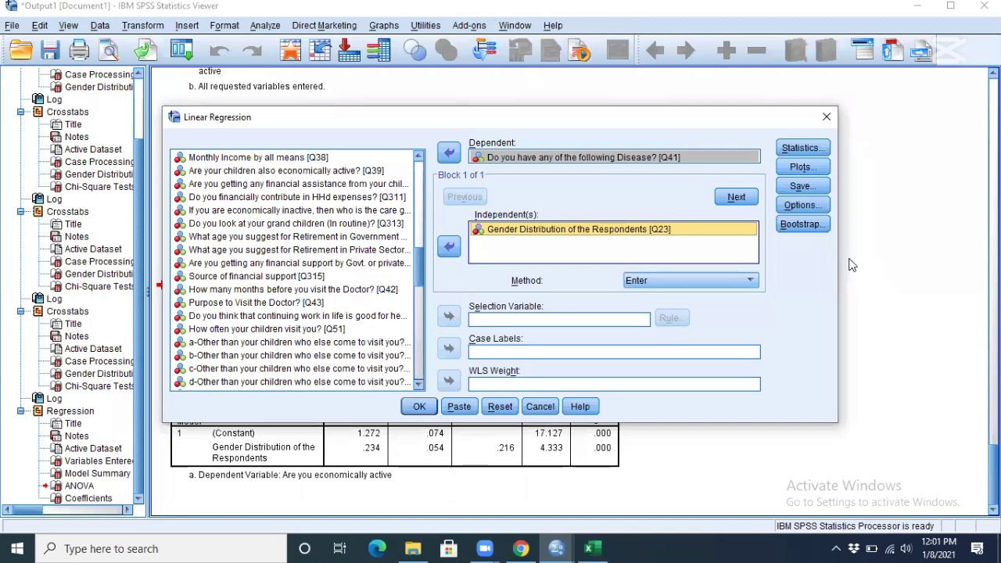
{"action": "left_click", "coordinate": [634, 160]}
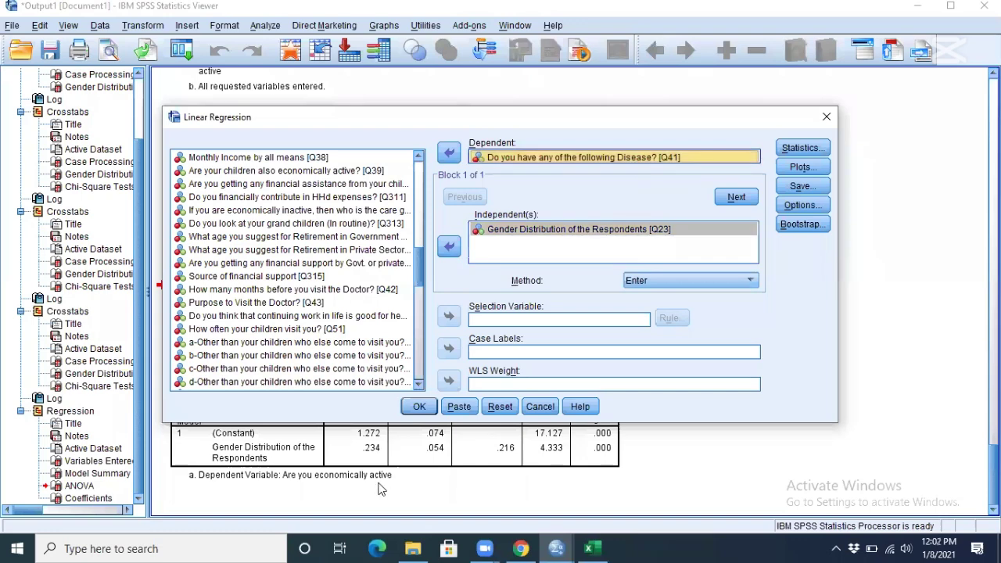
{"action": "left_click", "coordinate": [418, 406]}
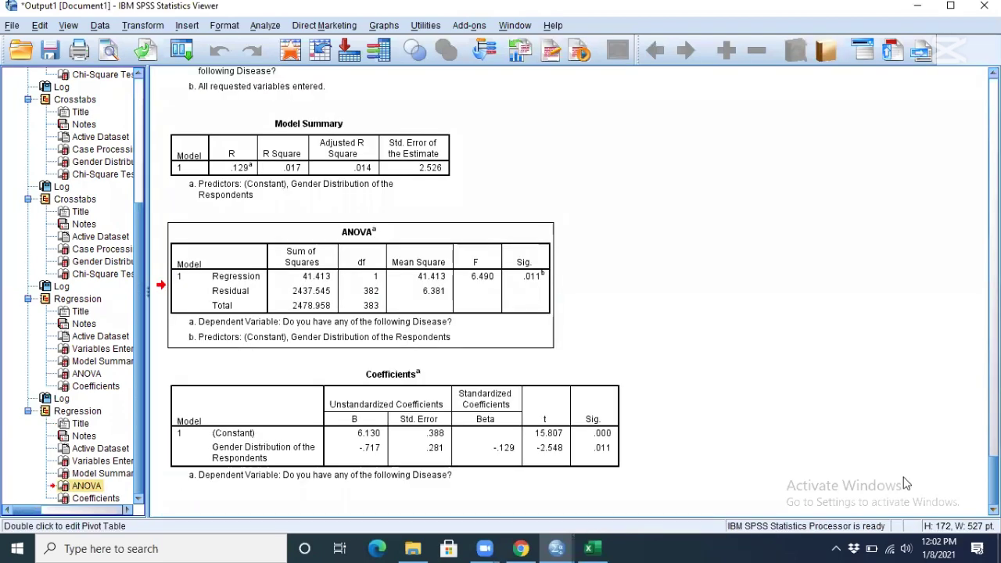
Step: Examine the ANOVA and Coefficients tables of the disease-on-gender regression, then return to the economic activity regression output
{"action": "left_click", "coordinate": [509, 452]}
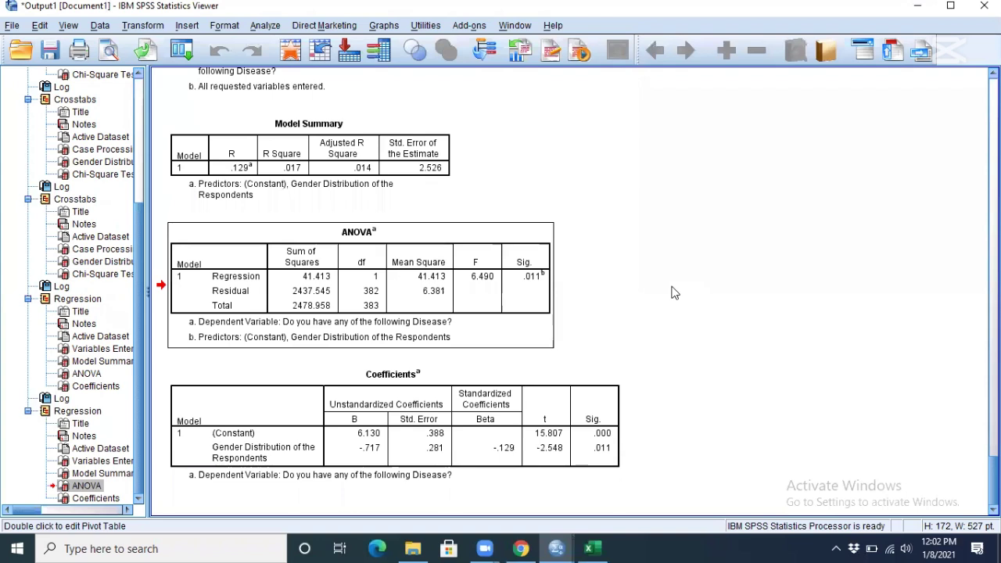
{"action": "left_click", "coordinate": [238, 283]}
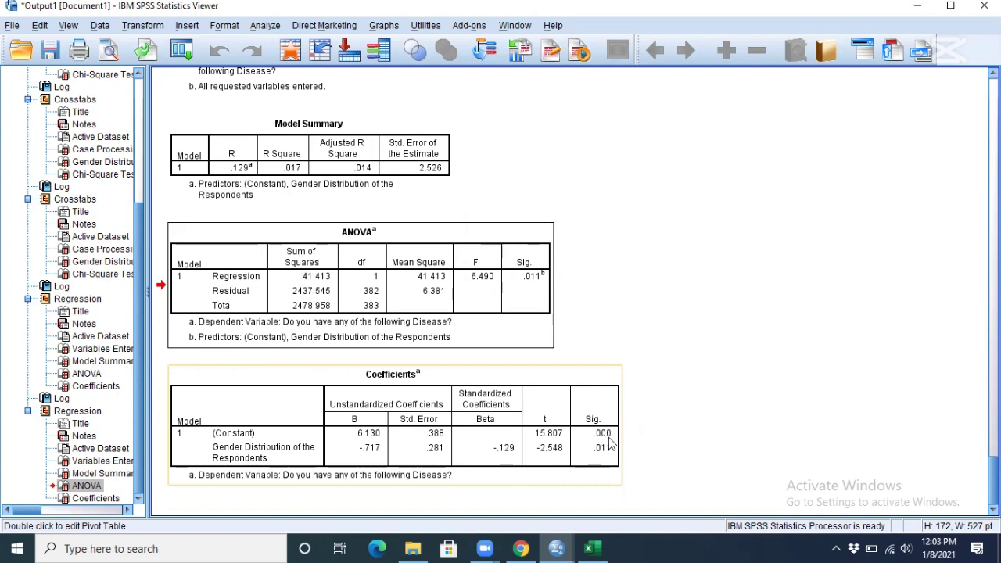
{"action": "left_click", "coordinate": [743, 493]}
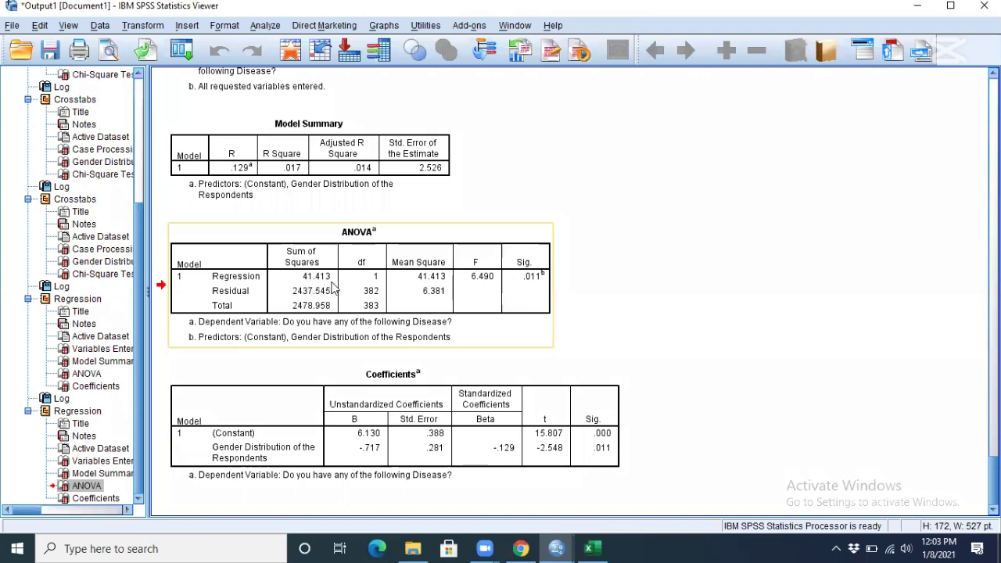
{"action": "left_click", "coordinate": [688, 377]}
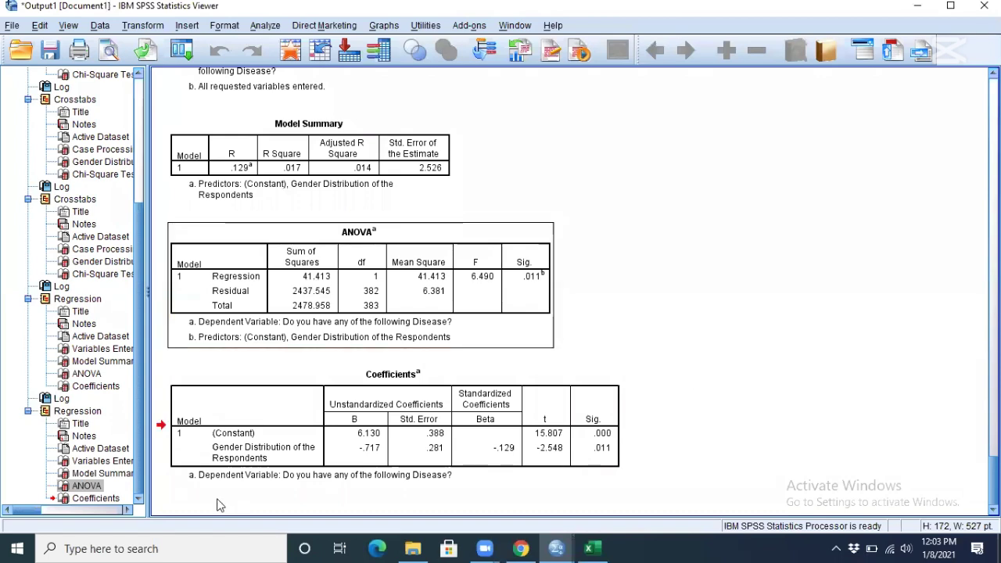
{"action": "left_click", "coordinate": [66, 425]}
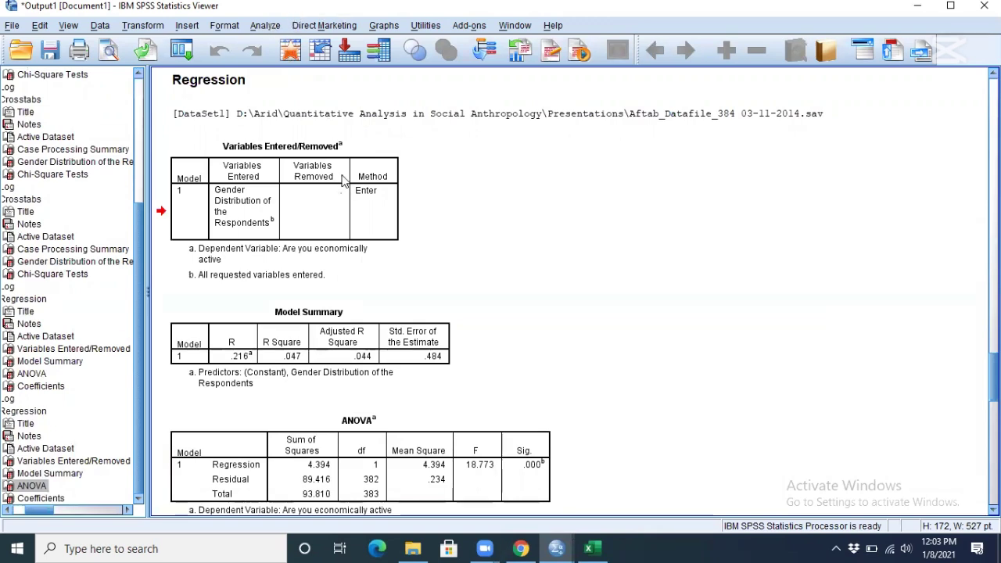
Step: Replace gender with Age Distribution of the Respondents [Q25] as the independent variable and run the linear regression on disease [Q41]
{"action": "left_click", "coordinate": [265, 25]}
{"action": "mouse_move", "coordinate": [313, 180]}
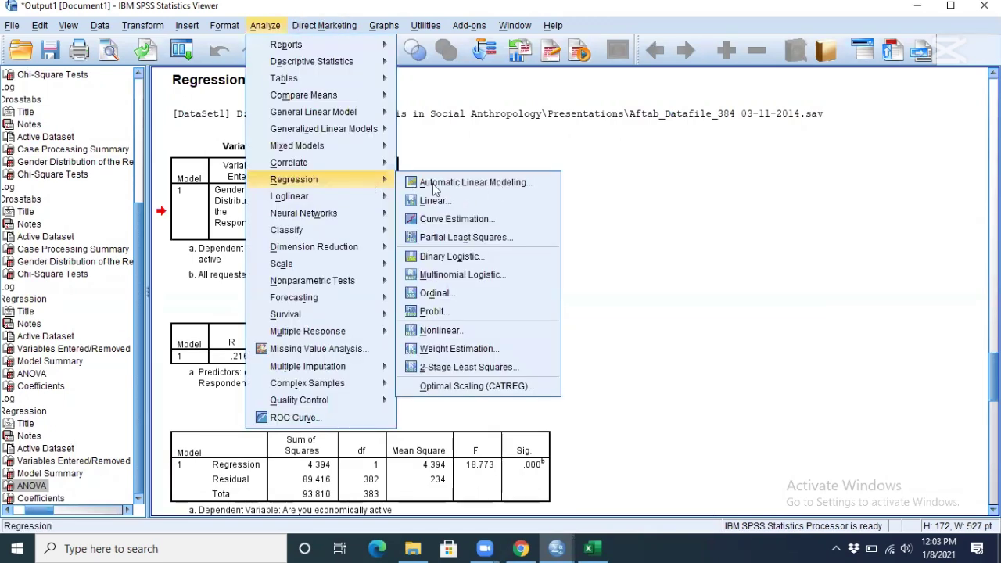
{"action": "left_click", "coordinate": [475, 202]}
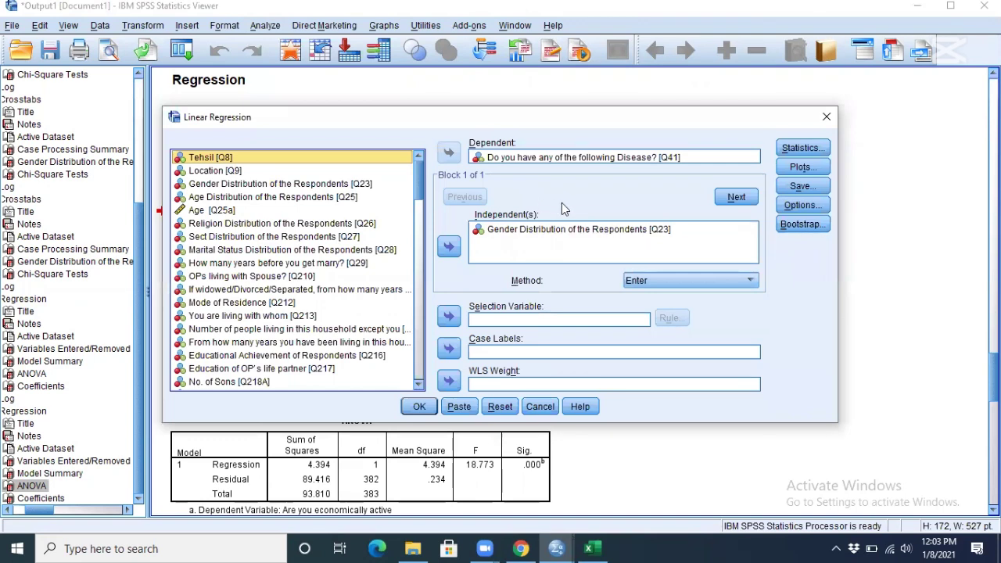
{"action": "left_click", "coordinate": [549, 230]}
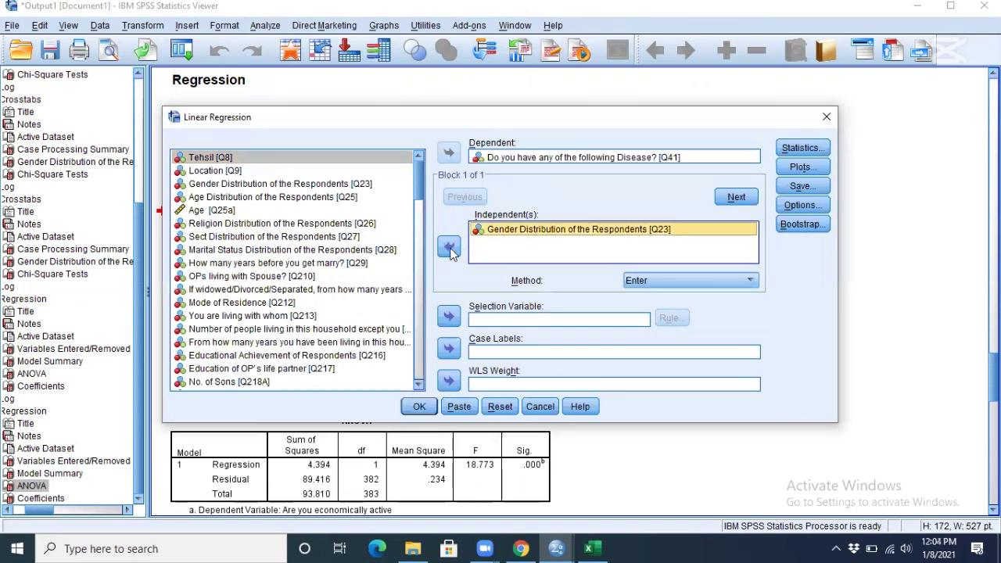
{"action": "left_click", "coordinate": [449, 247]}
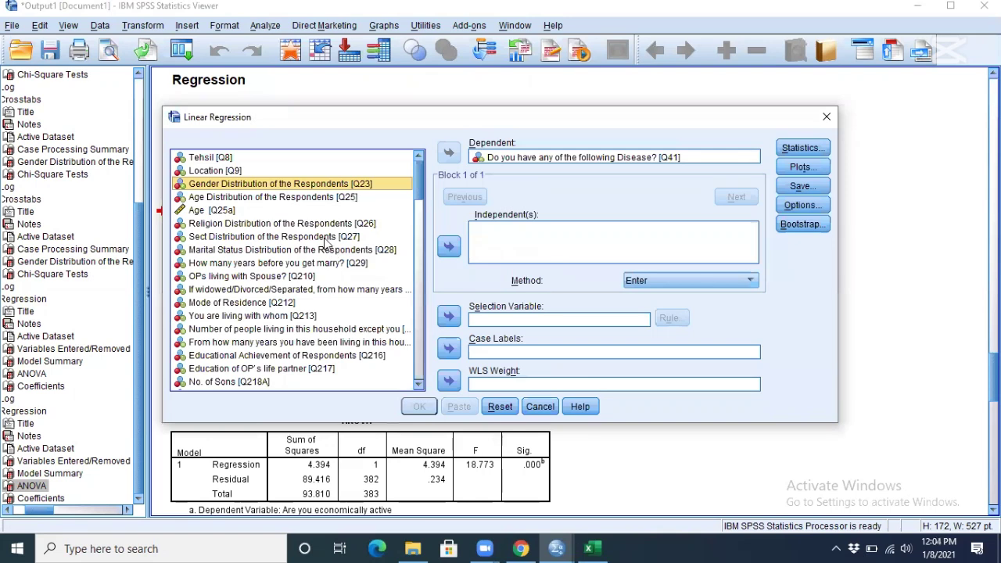
{"action": "left_click", "coordinate": [308, 199]}
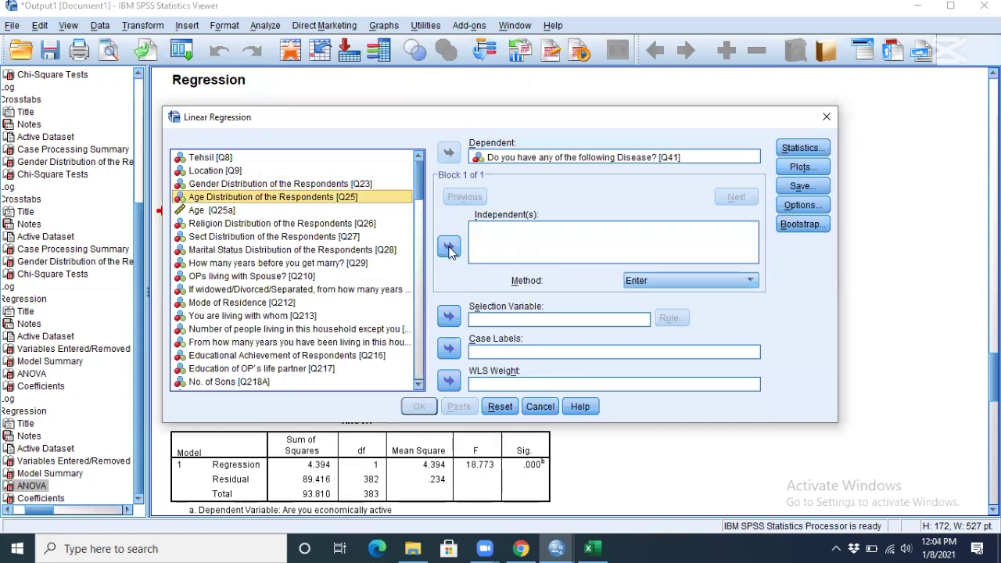
{"action": "left_click", "coordinate": [449, 248]}
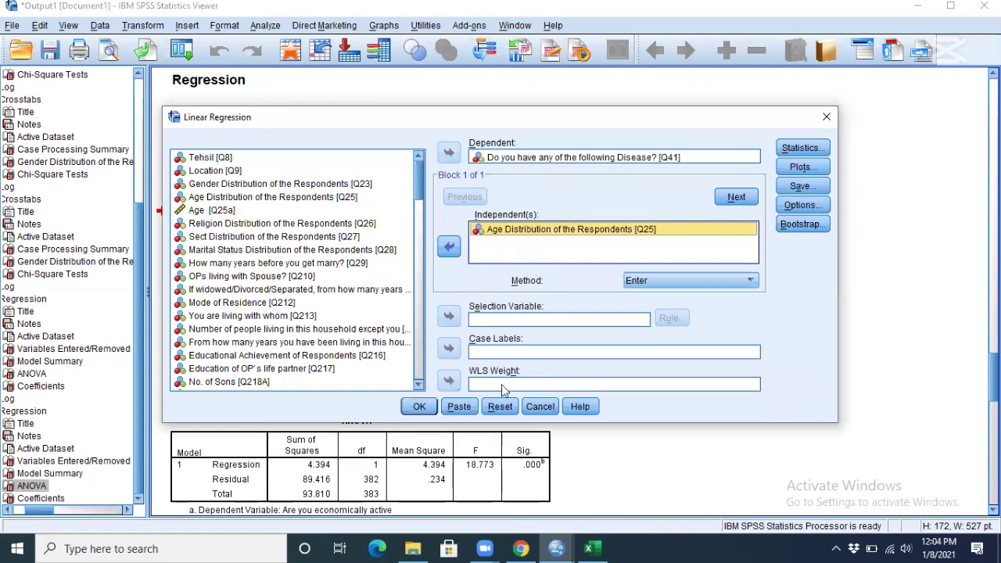
{"action": "left_click", "coordinate": [418, 407]}
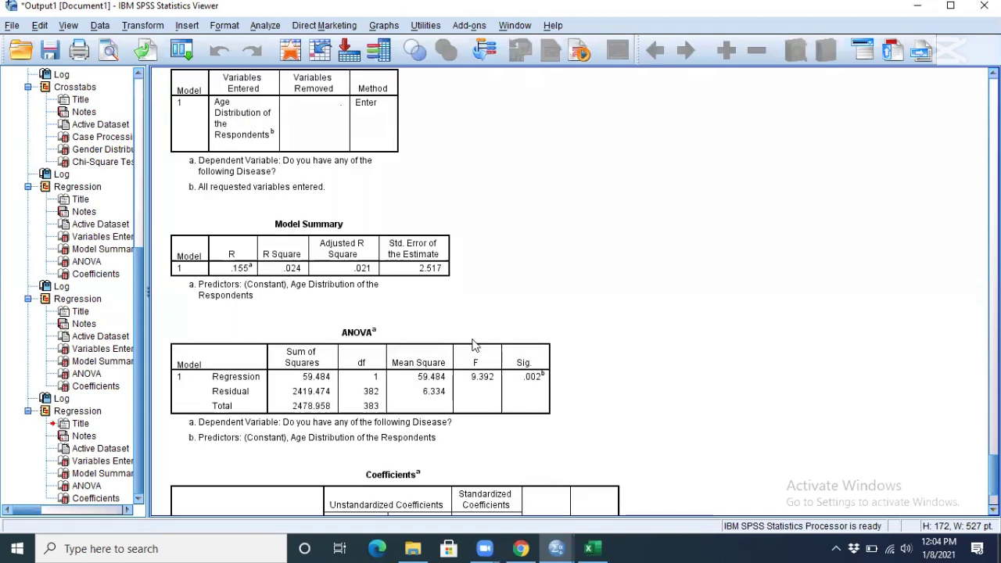
Step: Examine the ANOVA and Coefficients tables of the disease-on-age regression, including the sums of squares and significance values
{"action": "left_click", "coordinate": [450, 308]}
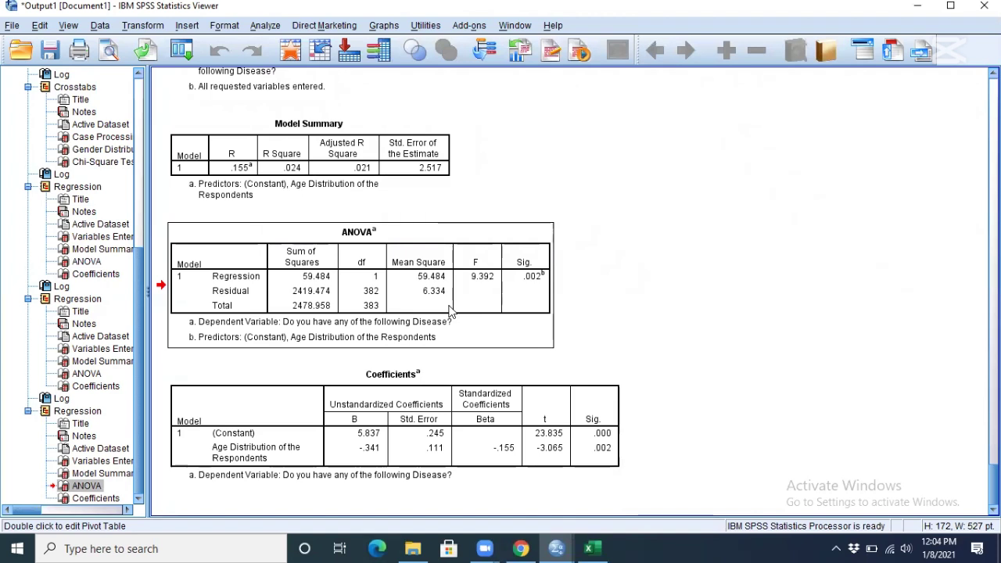
{"action": "left_click", "coordinate": [449, 311]}
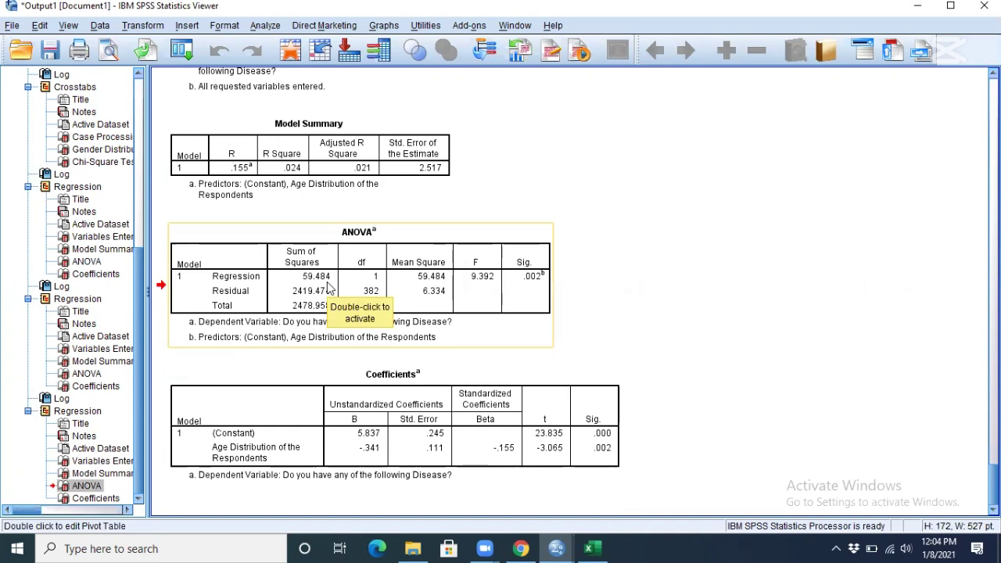
{"action": "left_click", "coordinate": [645, 352]}
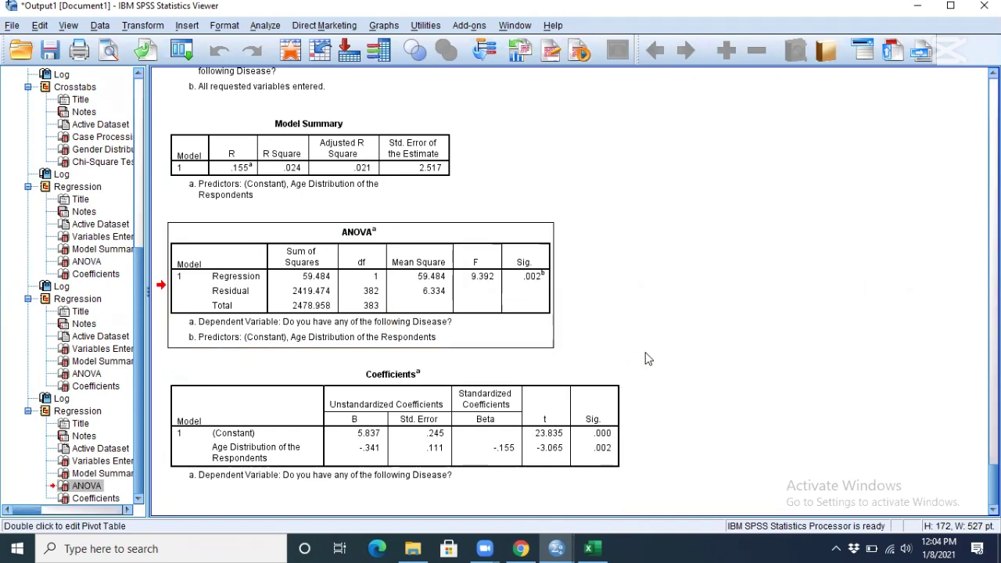
{"action": "left_click", "coordinate": [531, 287]}
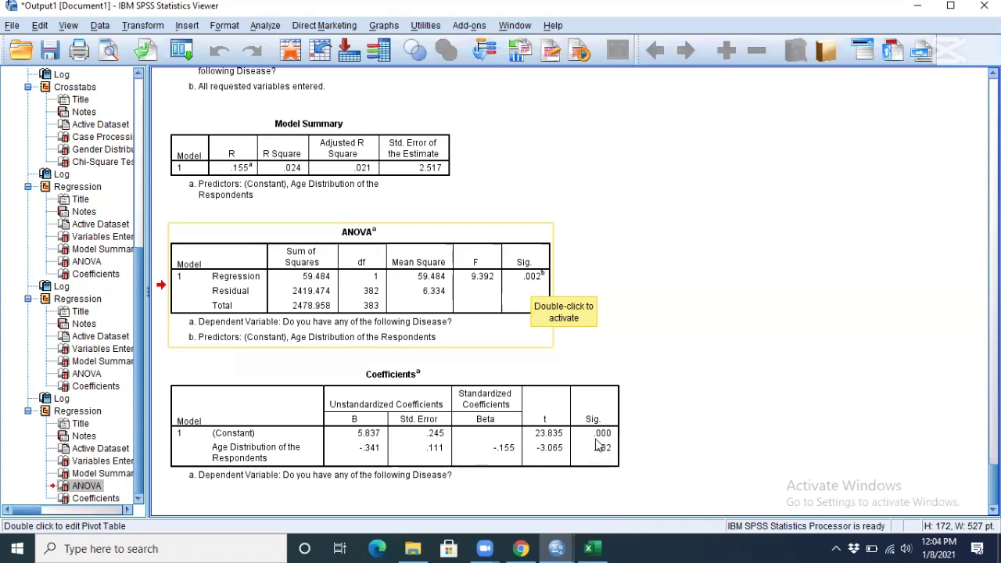
{"action": "left_click", "coordinate": [598, 445]}
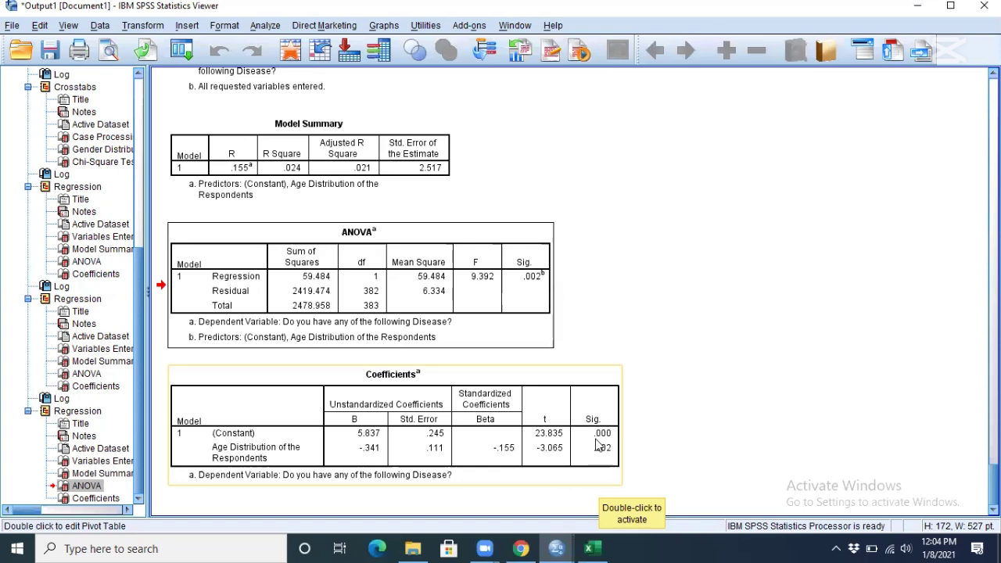
{"action": "left_click", "coordinate": [637, 381]}
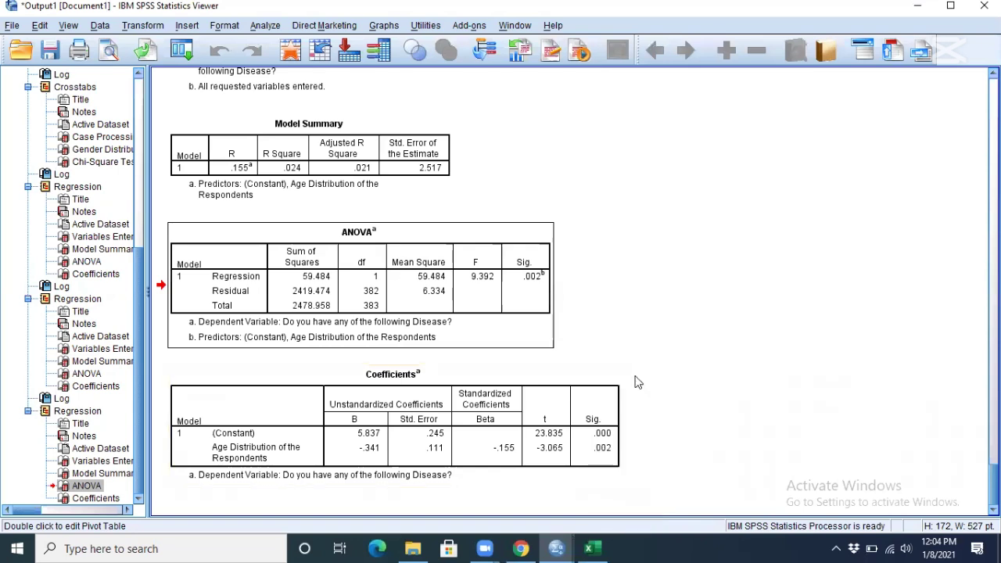
Step: Open the linear regression setup and review its Statistics, Plots and Options settings and the assigned dependent and independent variables
{"action": "left_click", "coordinate": [264, 28]}
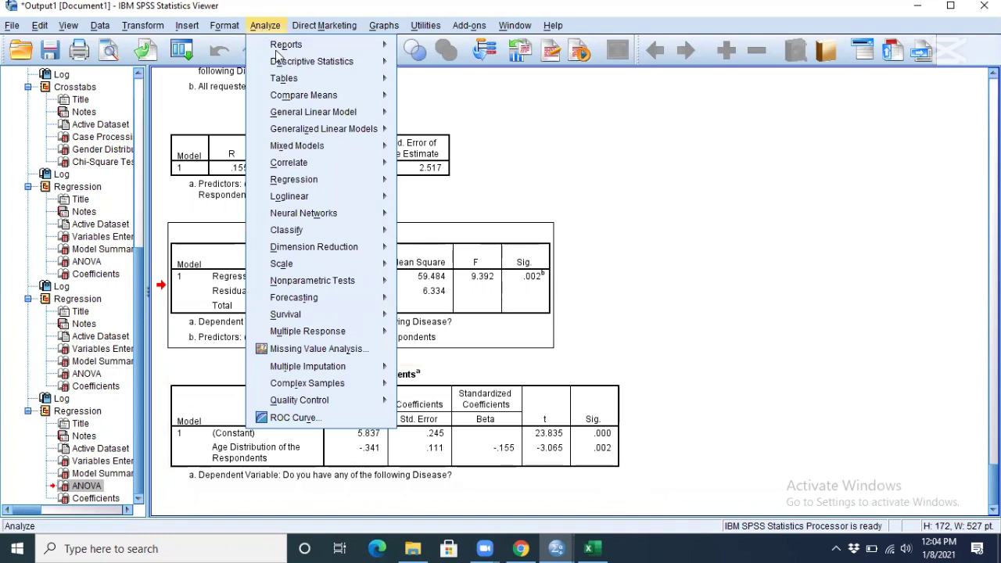
{"action": "mouse_move", "coordinate": [315, 165]}
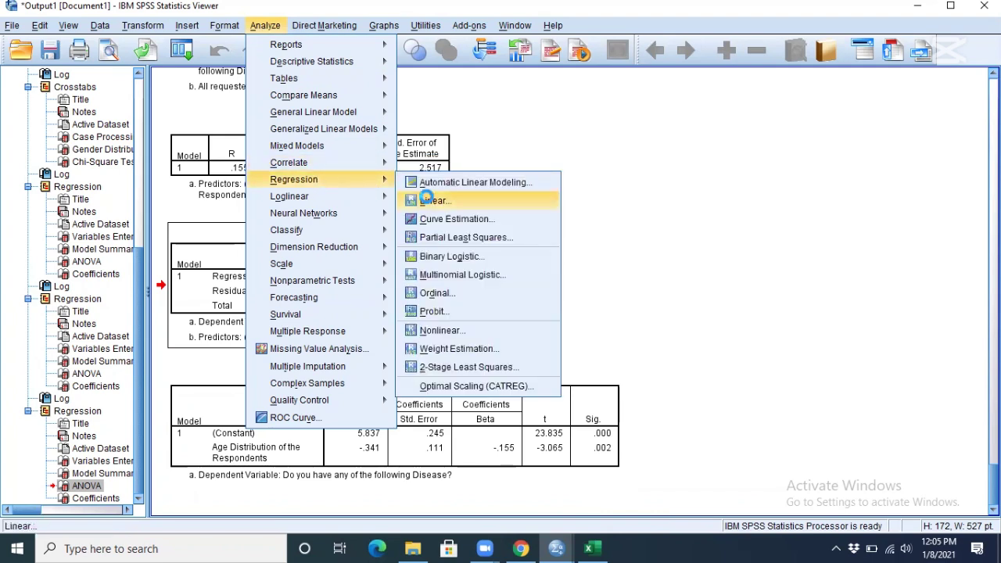
{"action": "left_click", "coordinate": [428, 202]}
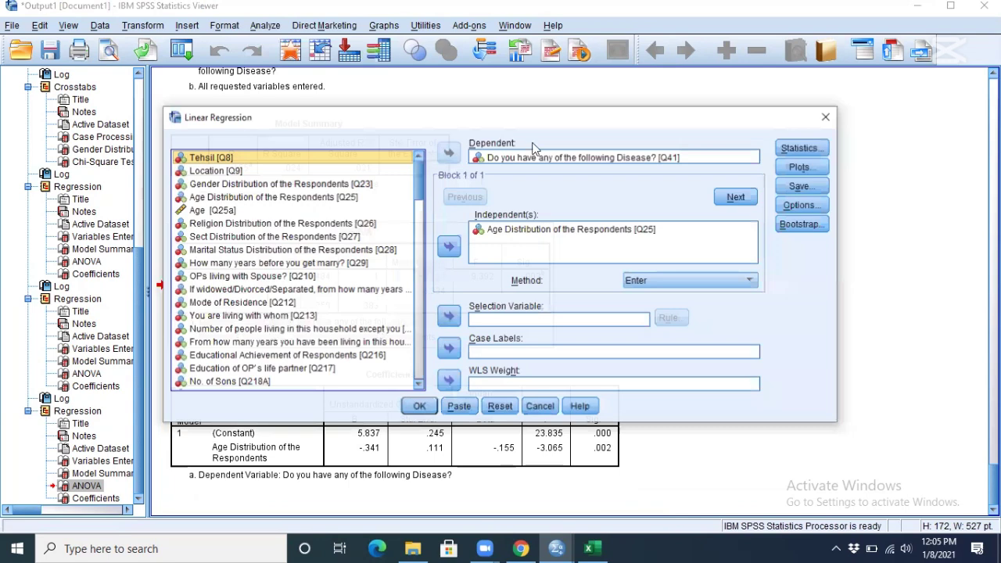
{"action": "left_click", "coordinate": [800, 147]}
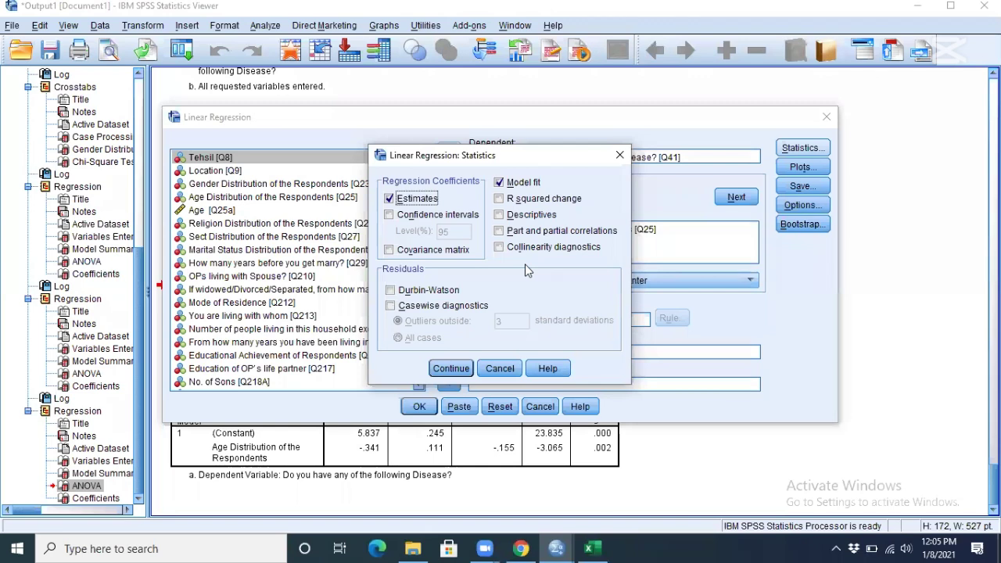
{"action": "left_click", "coordinate": [450, 369]}
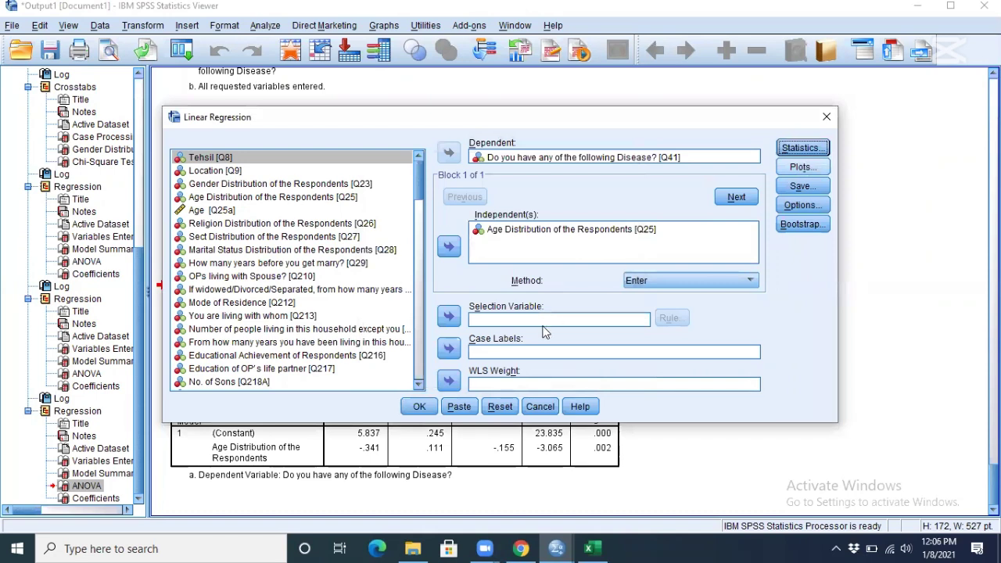
{"action": "key", "text": "alt+t"}
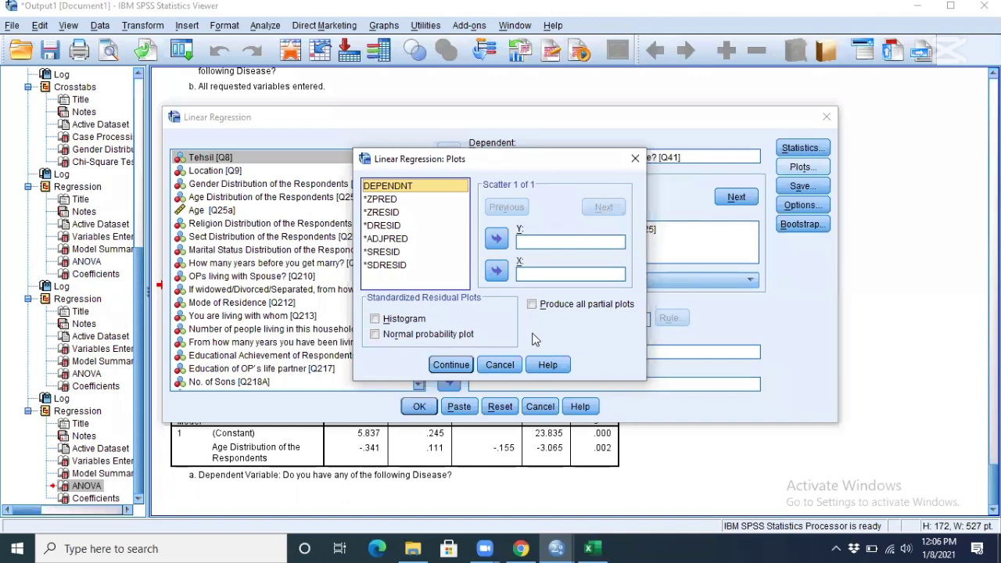
{"action": "left_click", "coordinate": [499, 364]}
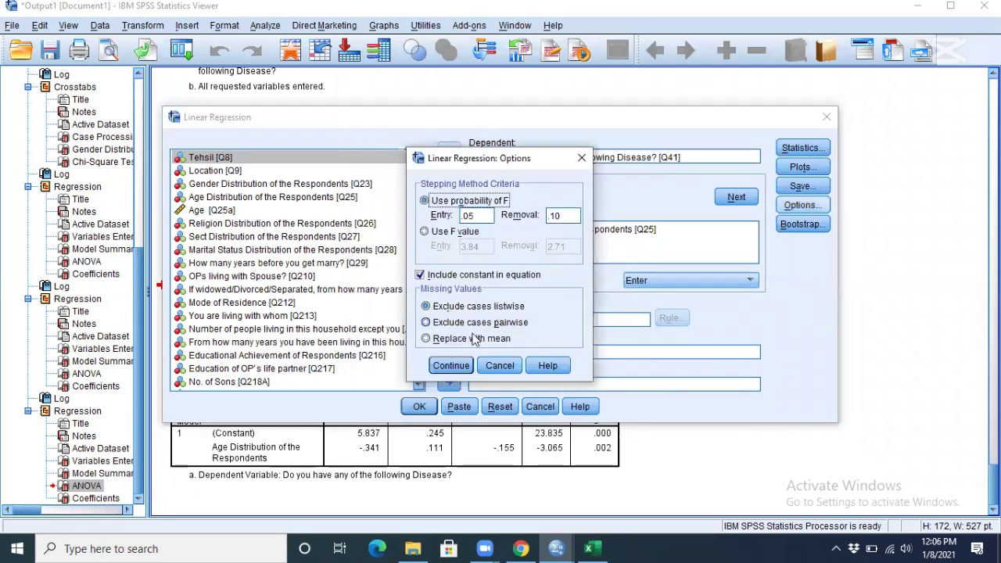
{"action": "left_click", "coordinate": [451, 366]}
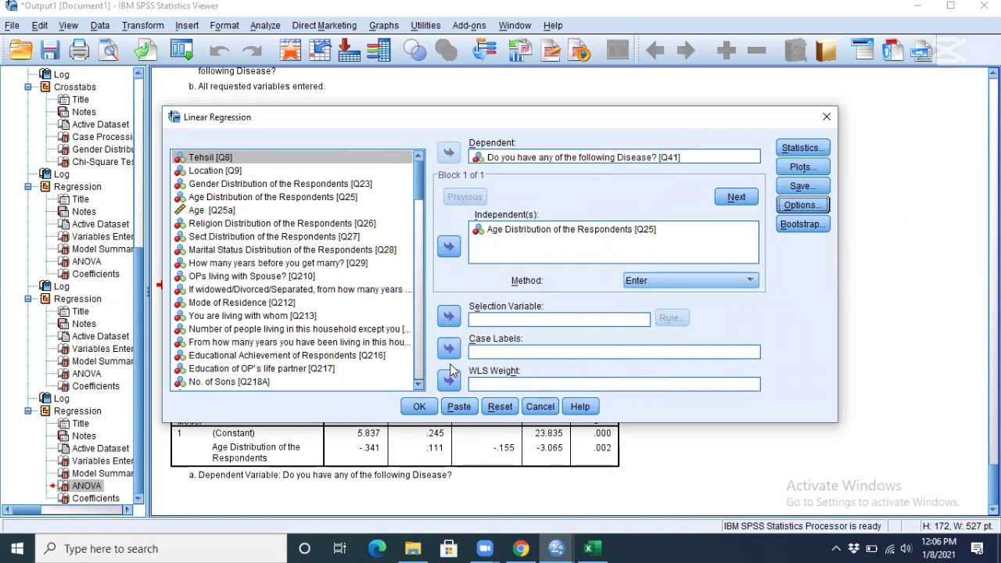
{"action": "left_click", "coordinate": [624, 240]}
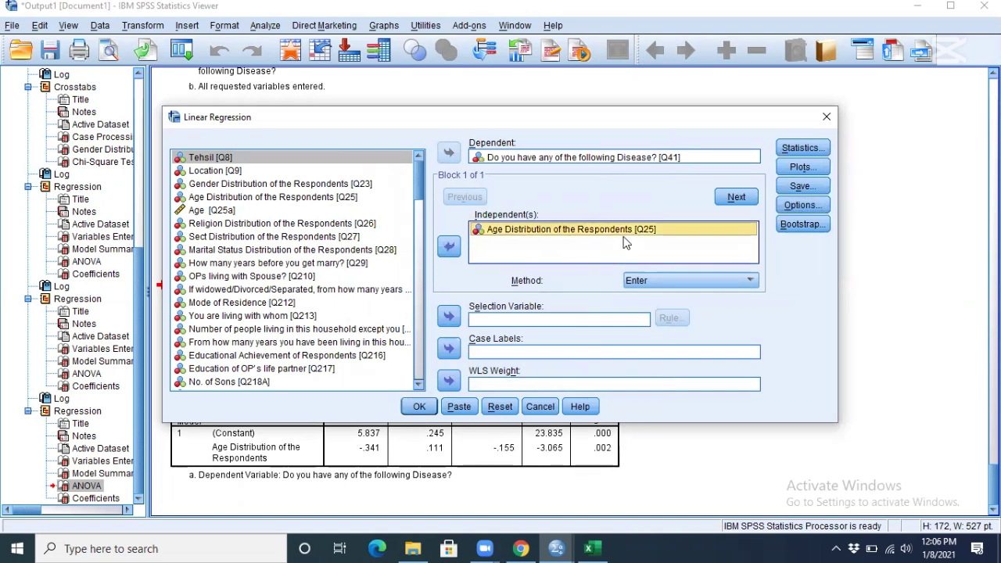
{"action": "left_click", "coordinate": [585, 159]}
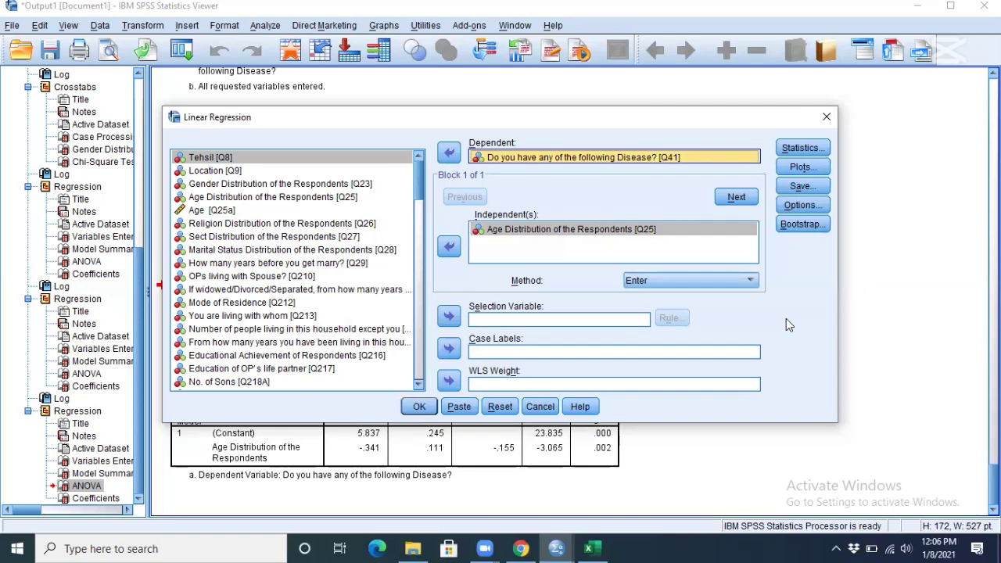
Step: Add OPs living with Spouse? [Q210] as the independent variable of a second block in the regression on disease [Q41]
{"action": "left_click", "coordinate": [732, 201]}
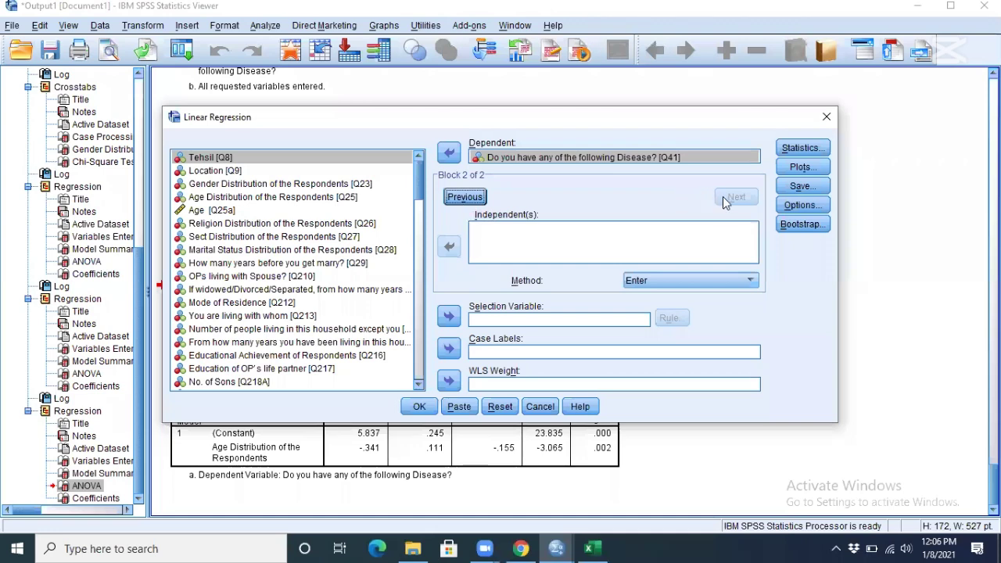
{"action": "key", "text": "space"}
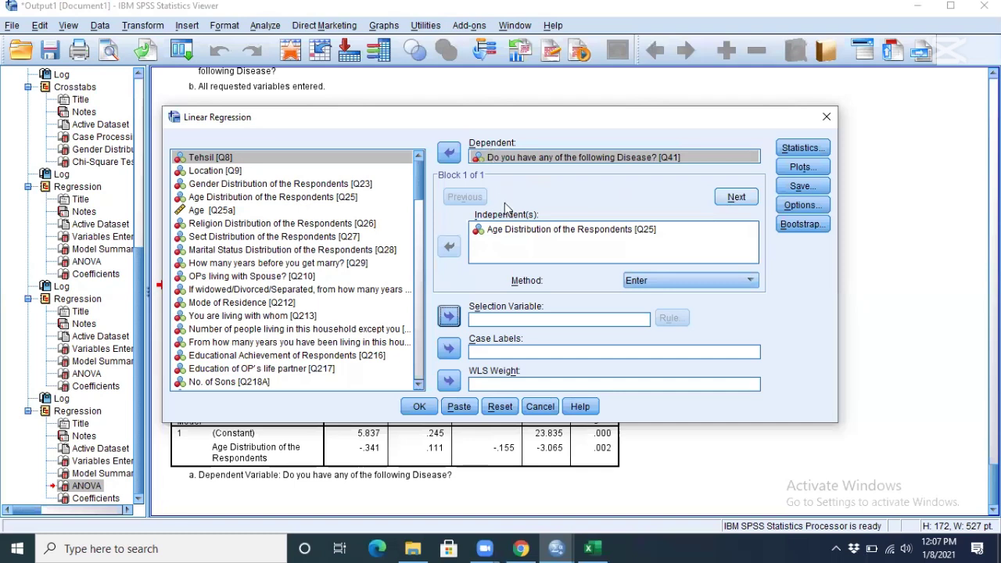
{"action": "key", "text": "alt+n"}
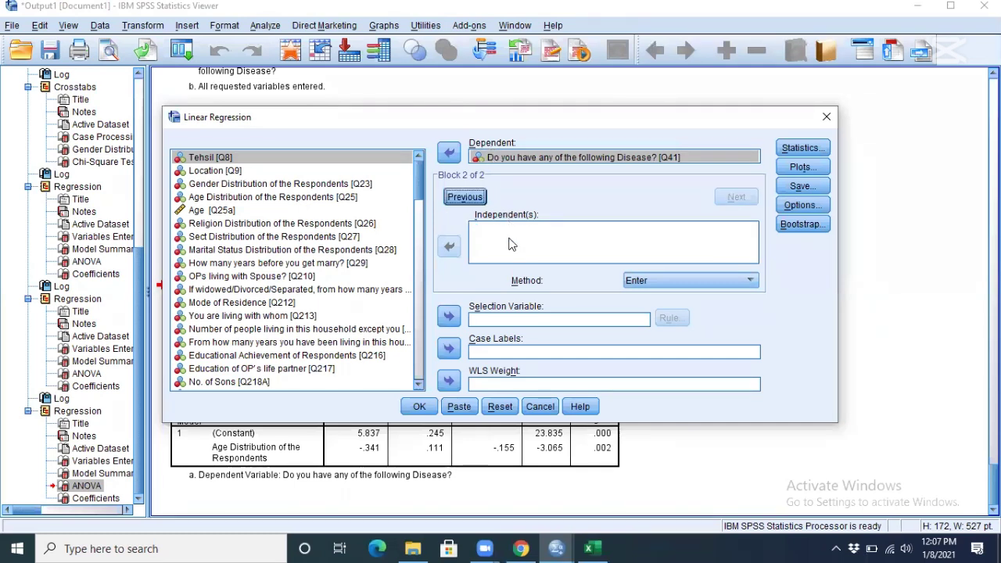
{"action": "left_click", "coordinate": [268, 279]}
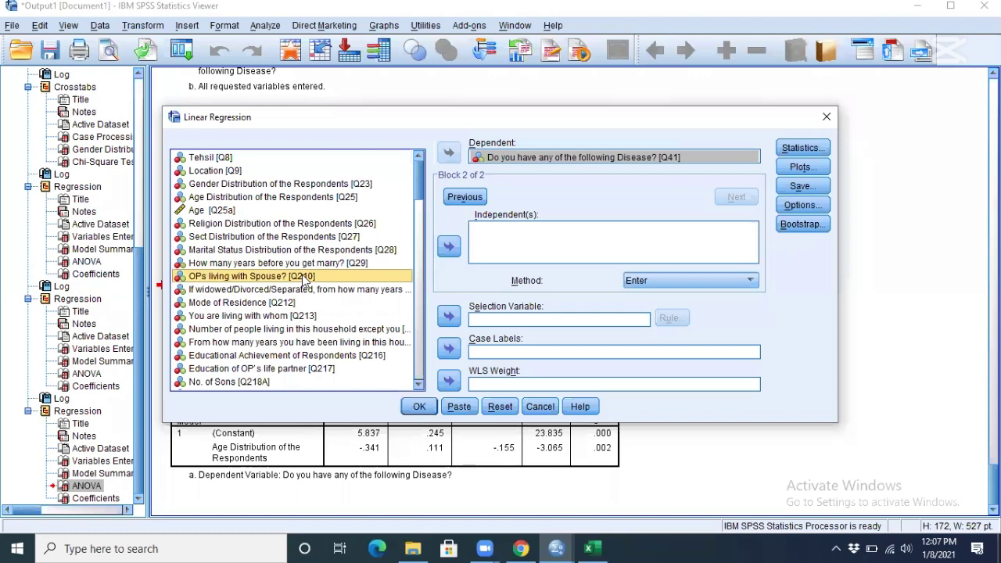
{"action": "left_click", "coordinate": [448, 247]}
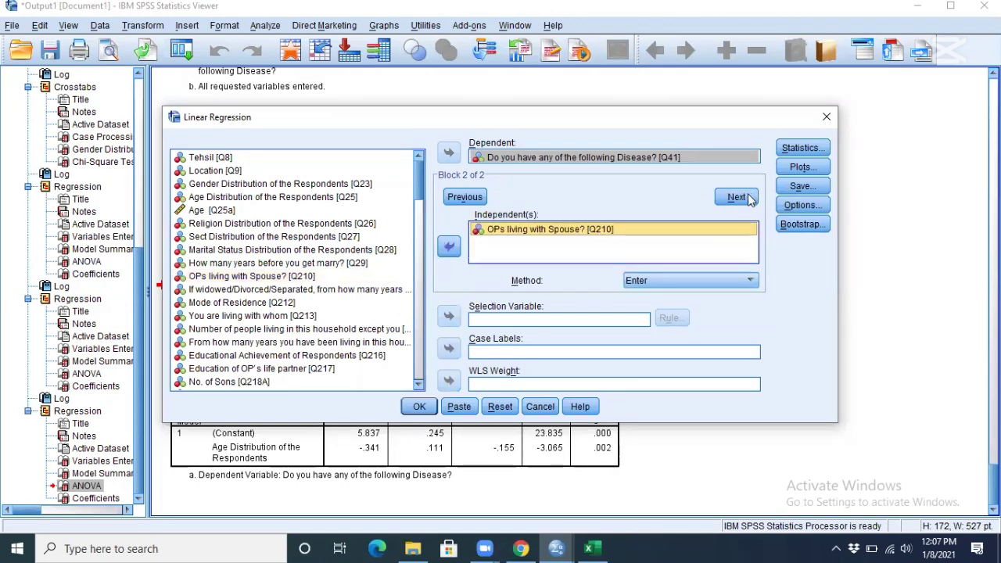
Step: Create a third block with Mode of Residence [Q212] as its independent variable
{"action": "left_click", "coordinate": [738, 197]}
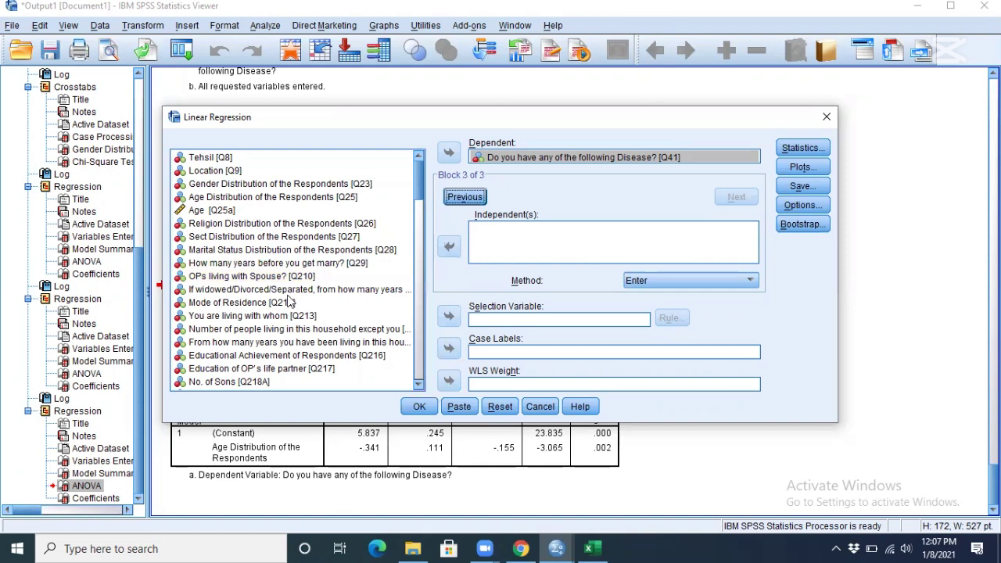
{"action": "left_click", "coordinate": [247, 306]}
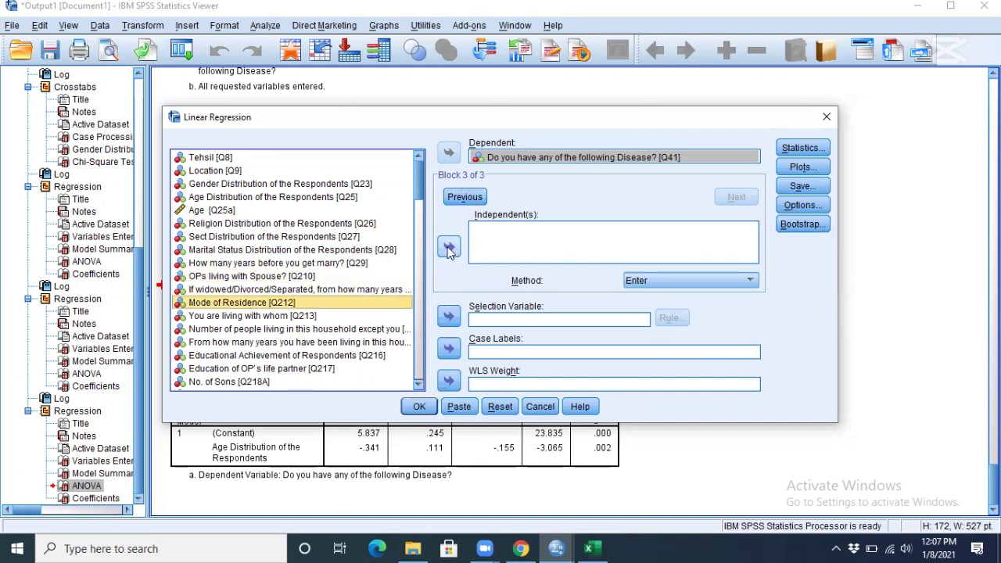
{"action": "left_click", "coordinate": [449, 247]}
Step: Add Educational Achievement of Respondents [Q216] as the independent variable of a fourth block and run the regression
{"action": "left_click", "coordinate": [736, 198]}
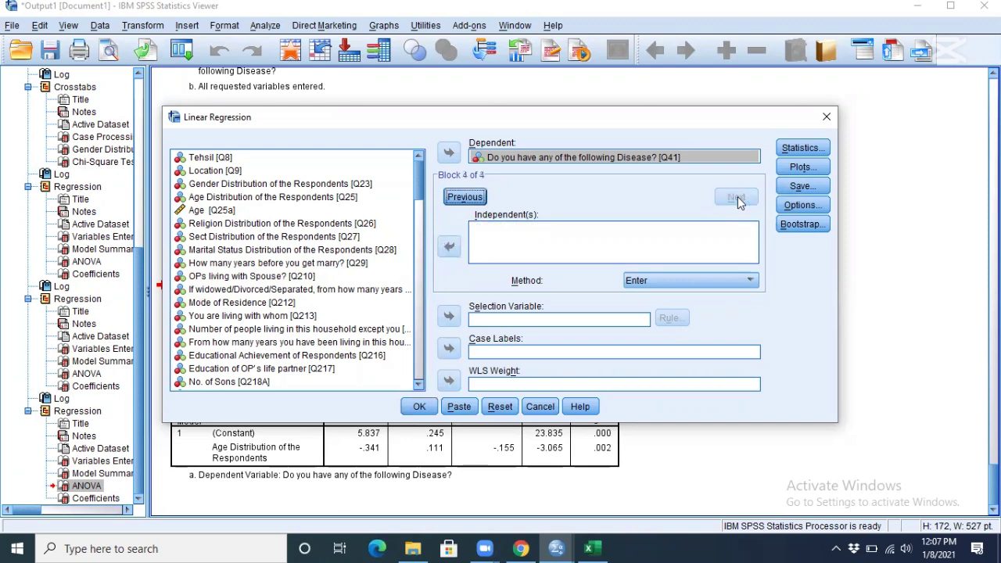
{"action": "left_click", "coordinate": [420, 386]}
{"action": "left_click", "coordinate": [420, 386]}
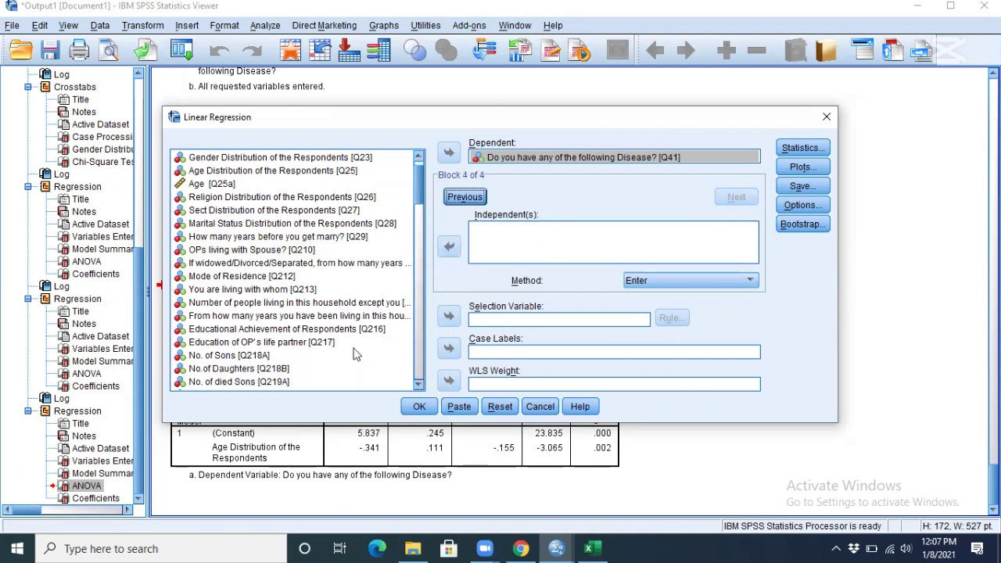
{"action": "left_click", "coordinate": [338, 332]}
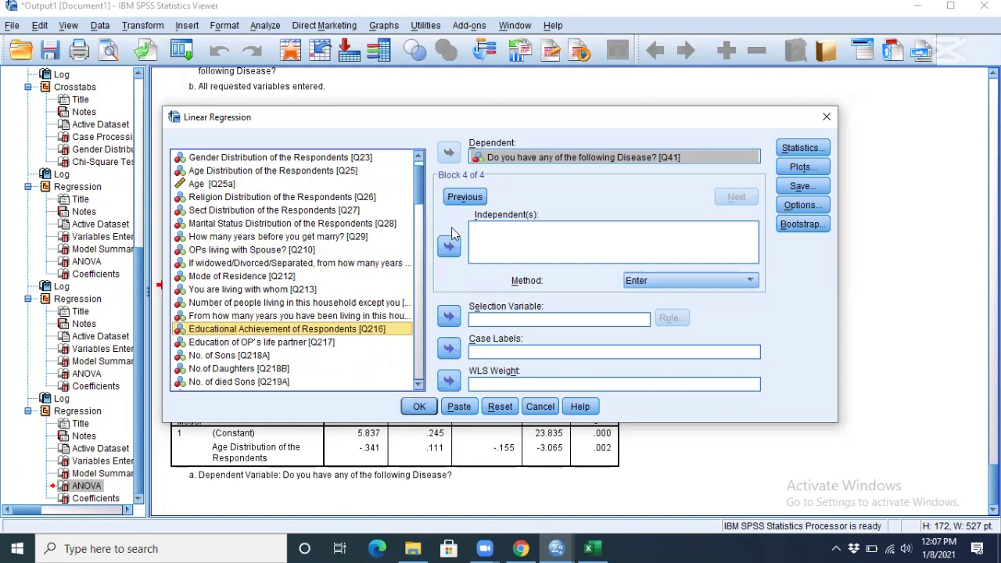
{"action": "left_click", "coordinate": [449, 247]}
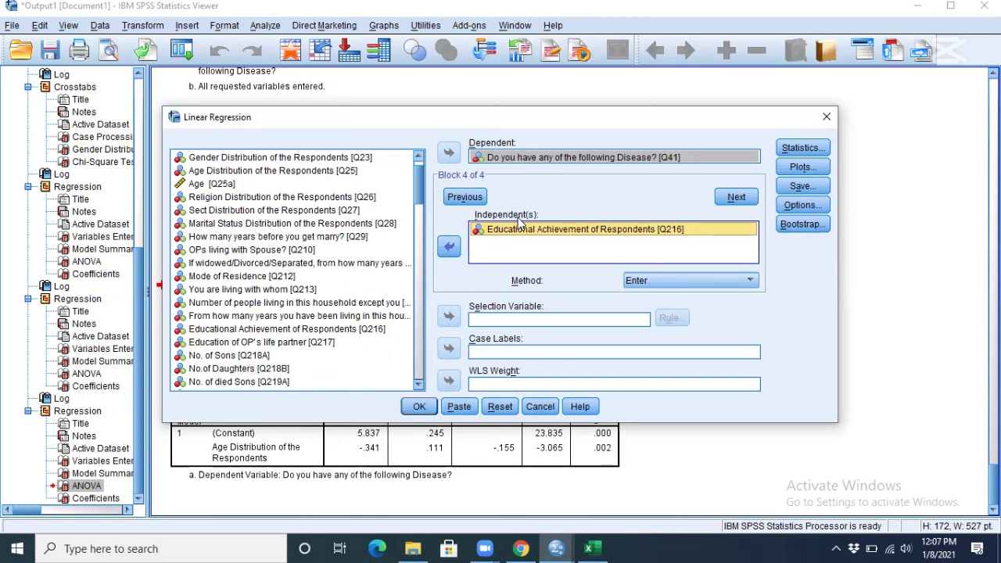
{"action": "left_click", "coordinate": [421, 408]}
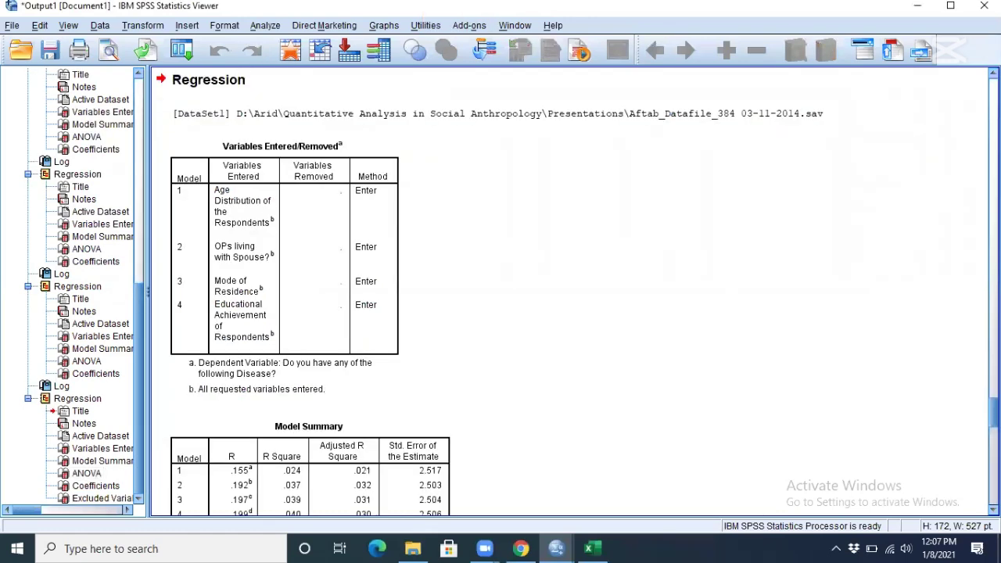
Step: Examine the Model Summary, ANOVA and Coefficients tables of the four-block regression, comparing the models' predictors and significance values
{"action": "scroll", "coordinate": [577, 294], "scroll_direction": "down", "scroll_amount": 3}
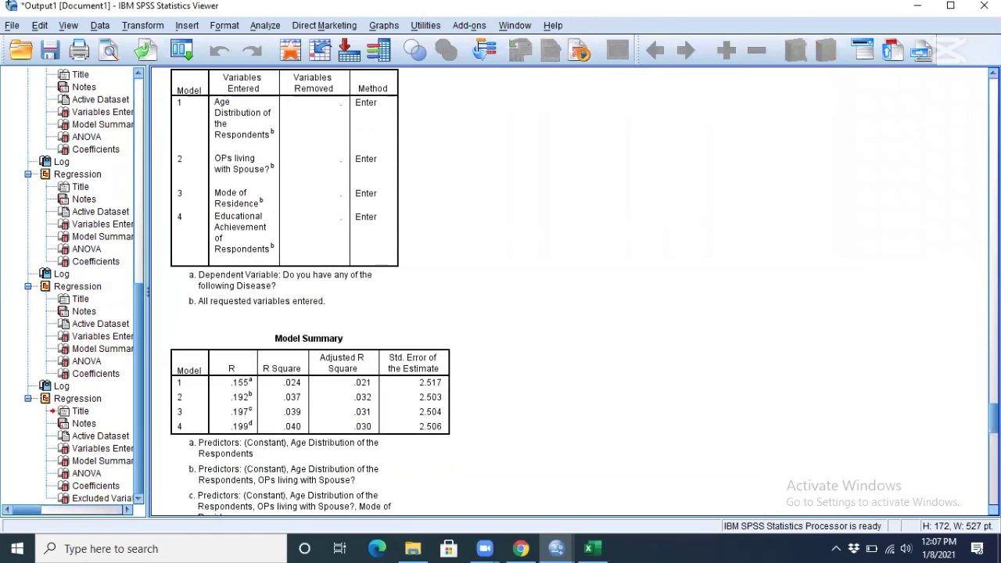
{"action": "scroll", "coordinate": [577, 294], "scroll_direction": "down", "scroll_amount": 5}
{"action": "scroll", "coordinate": [577, 294], "scroll_direction": "down", "scroll_amount": 2}
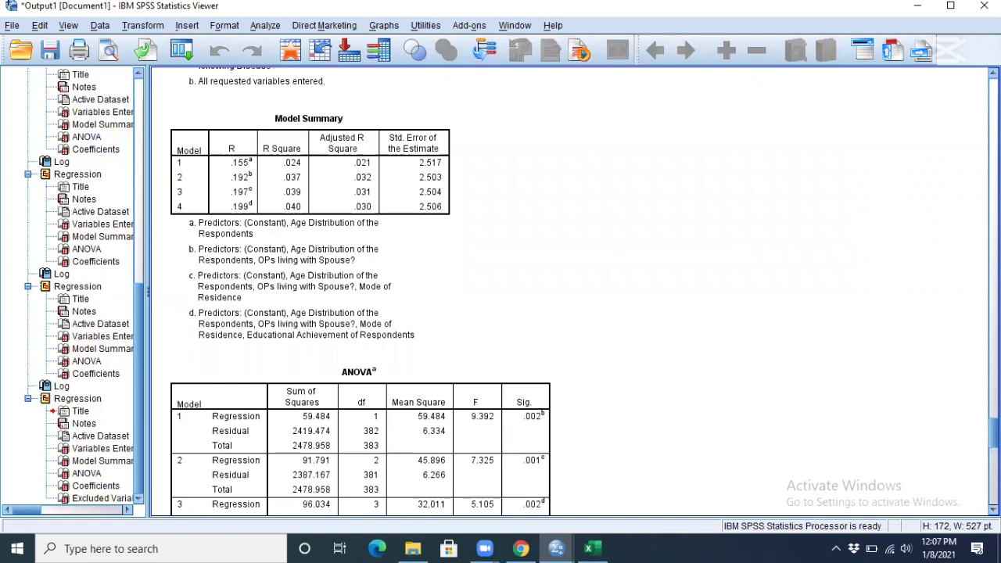
{"action": "scroll", "coordinate": [571, 289], "scroll_direction": "up", "scroll_amount": 1}
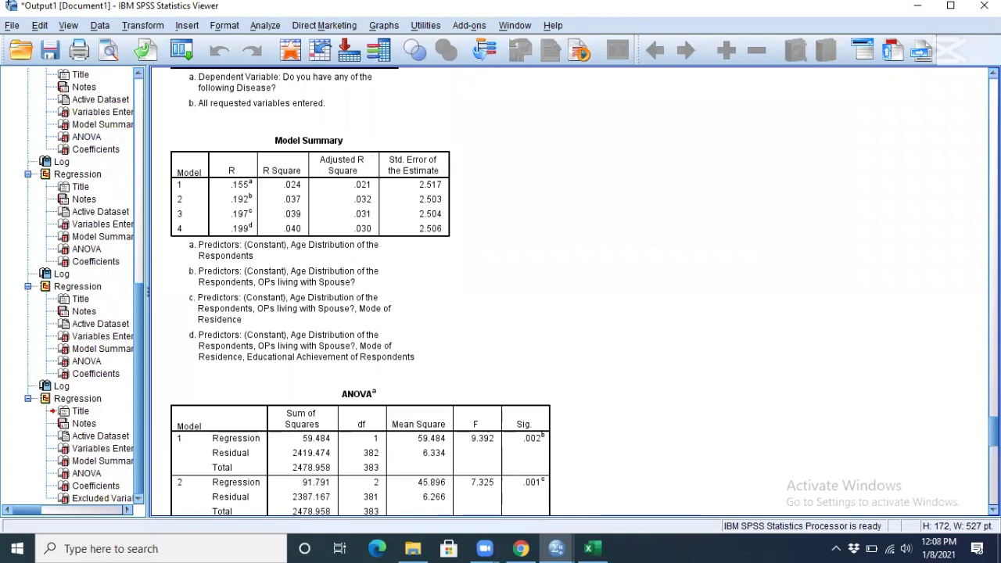
{"action": "scroll", "coordinate": [571, 289], "scroll_direction": "down", "scroll_amount": 2}
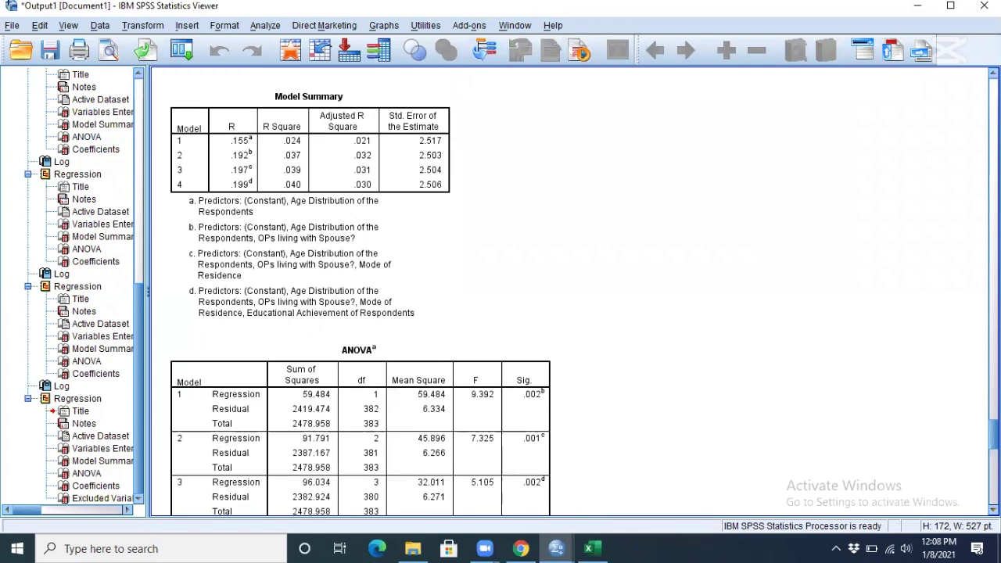
{"action": "scroll", "coordinate": [774, 484], "scroll_direction": "down", "scroll_amount": 10}
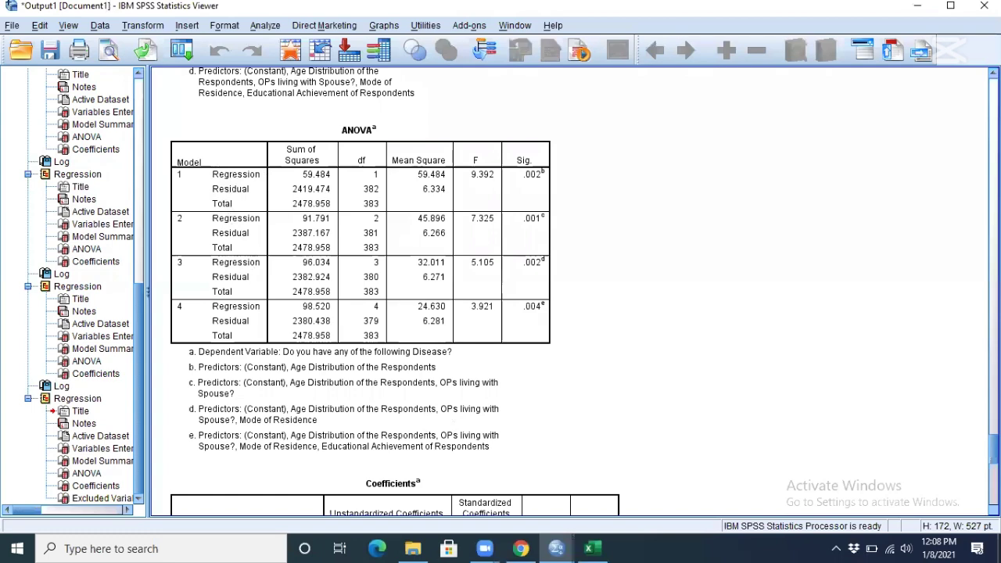
{"action": "scroll", "coordinate": [571, 293], "scroll_direction": "down", "scroll_amount": 3}
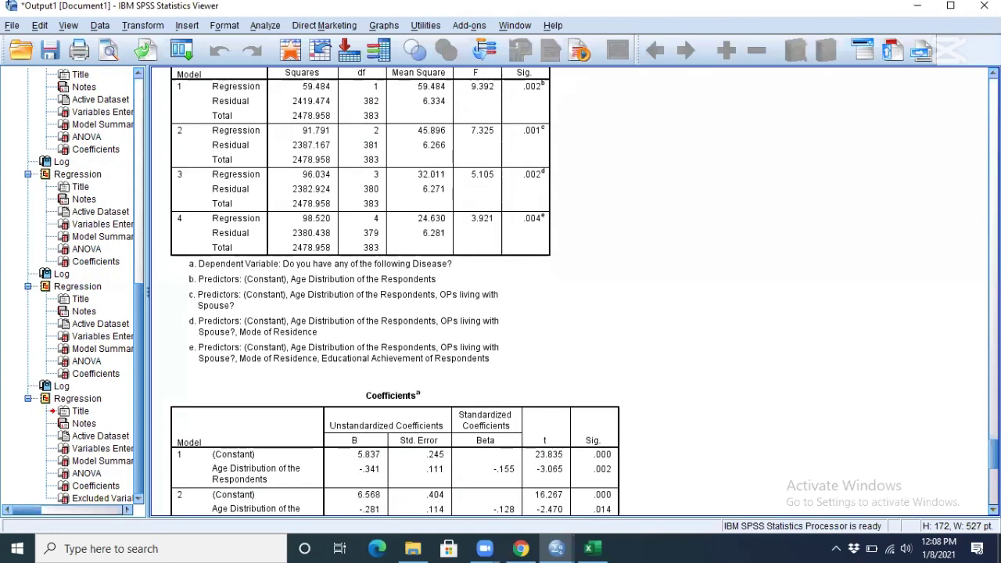
{"action": "scroll", "coordinate": [786, 258], "scroll_direction": "down", "scroll_amount": 9}
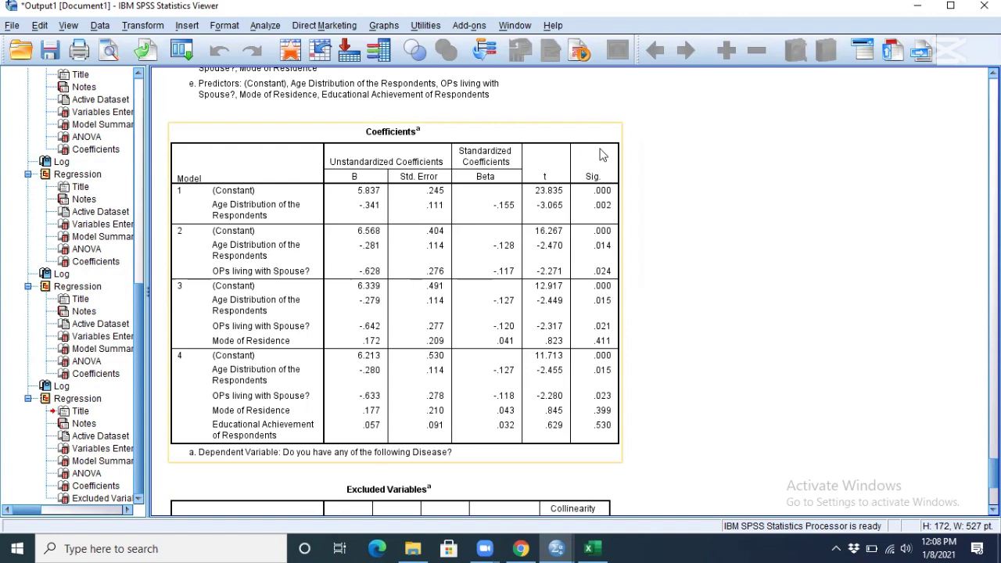
{"action": "left_click", "coordinate": [623, 201]}
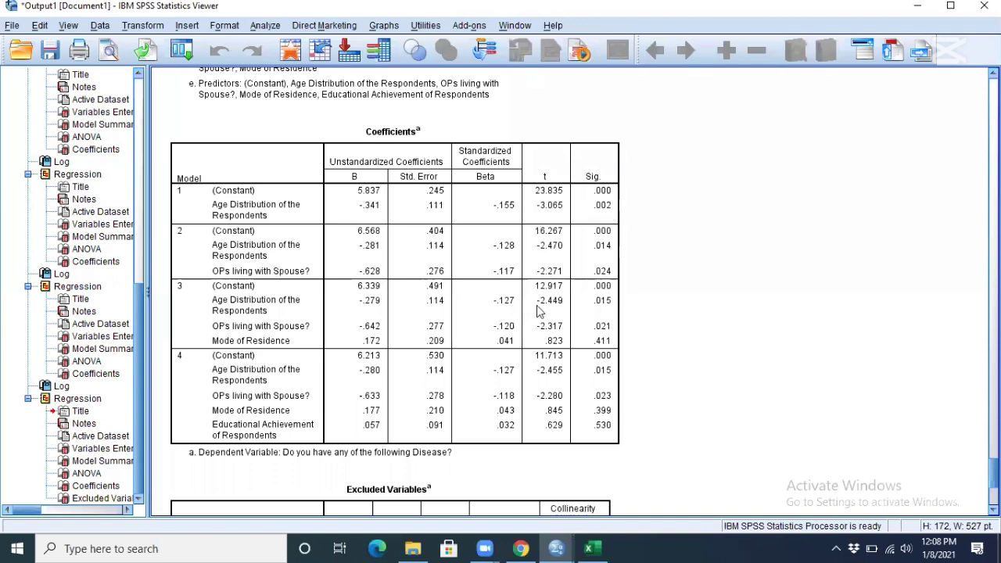
Step: Revisit the ANOVA and Model Summary tables, then select the latest Regression heading in the outline to return to its start
{"action": "scroll", "coordinate": [538, 311], "scroll_direction": "up", "scroll_amount": 5}
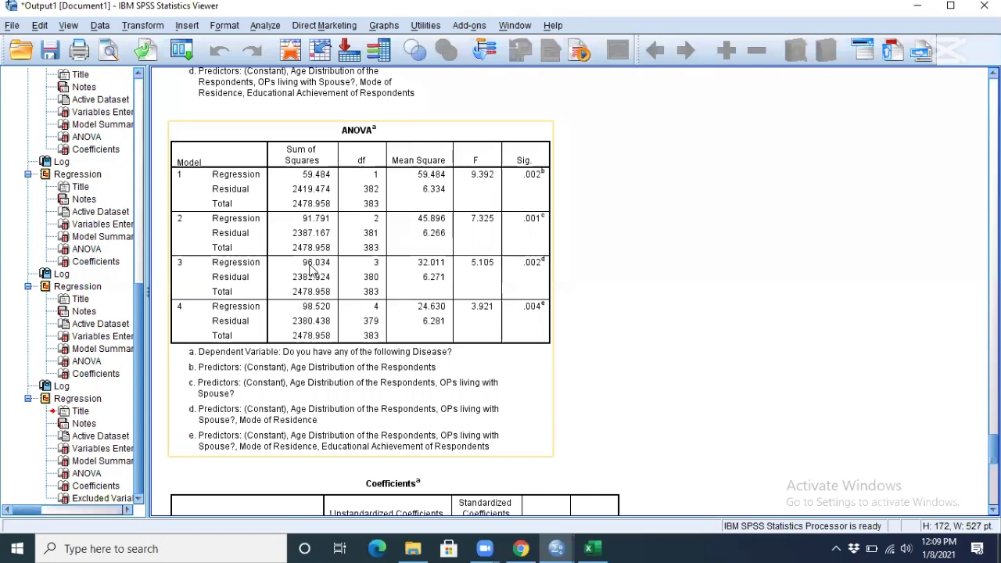
{"action": "scroll", "coordinate": [311, 268], "scroll_direction": "up", "scroll_amount": 5}
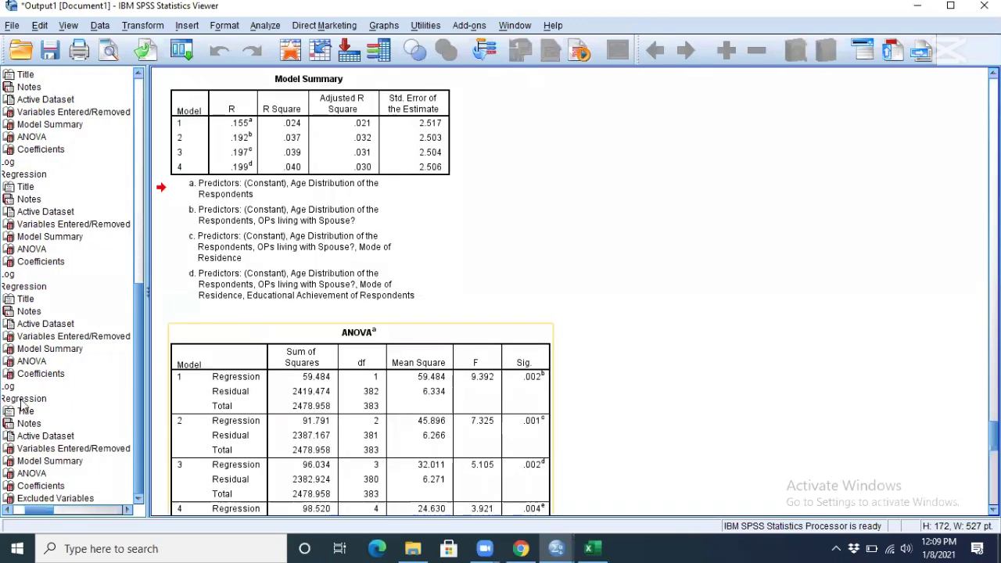
{"action": "key", "text": "Down"}
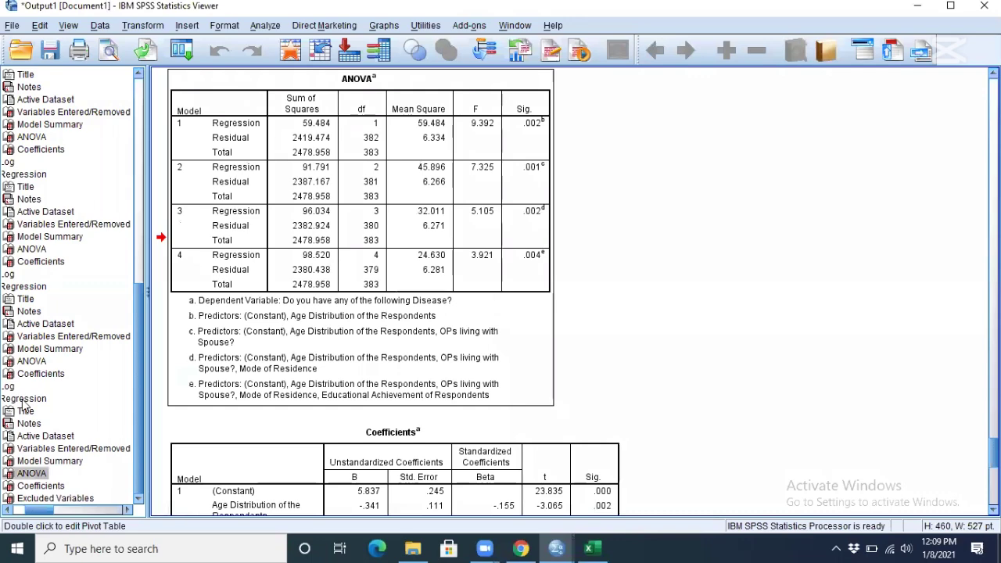
{"action": "key", "text": "Left"}
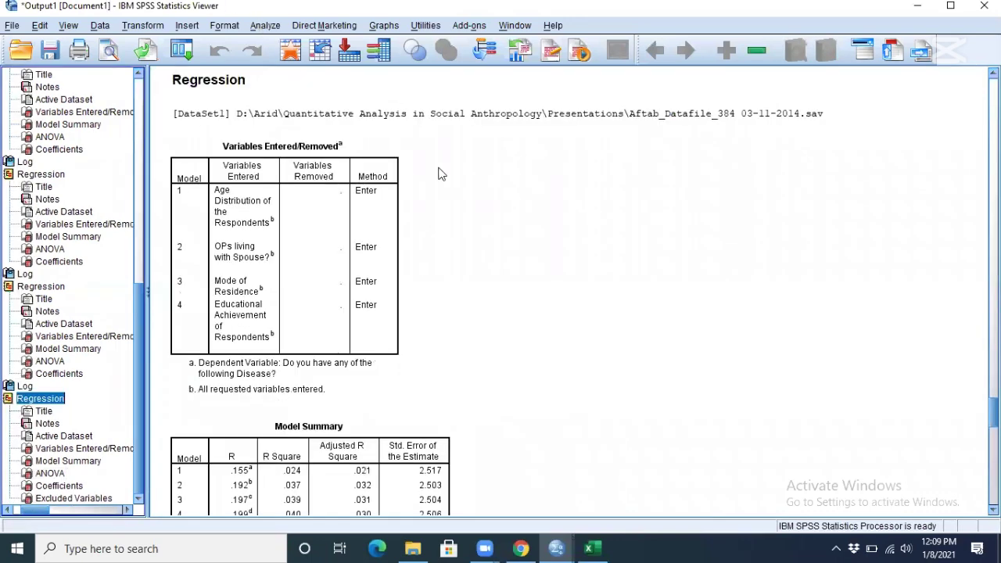
Step: Remove the independent variables of blocks 2 to 4 from the linear regression, keeping only Age Distribution of the Respondents [Q25], and run it
{"action": "left_click", "coordinate": [265, 26]}
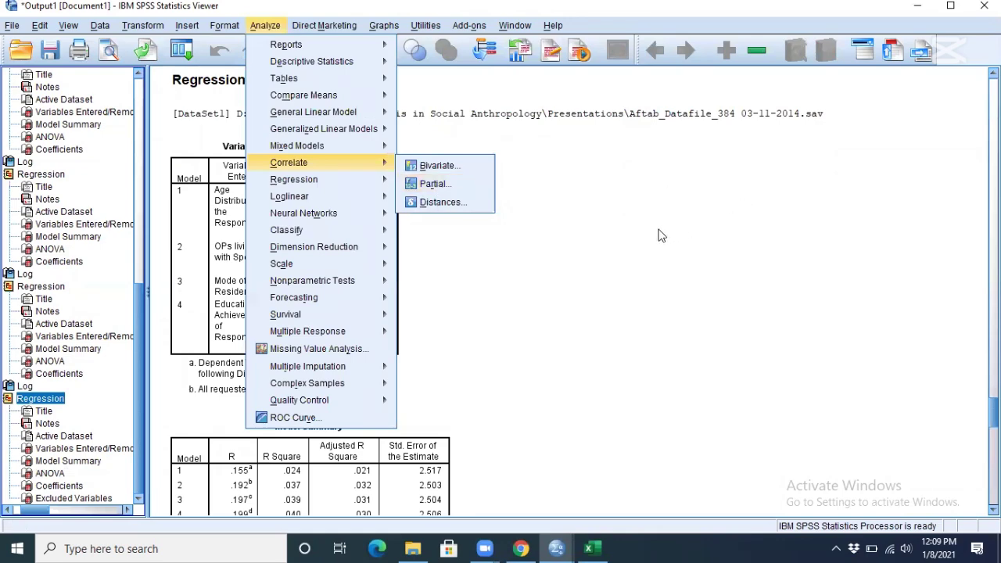
{"action": "key", "text": "r"}
{"action": "key", "text": "l"}
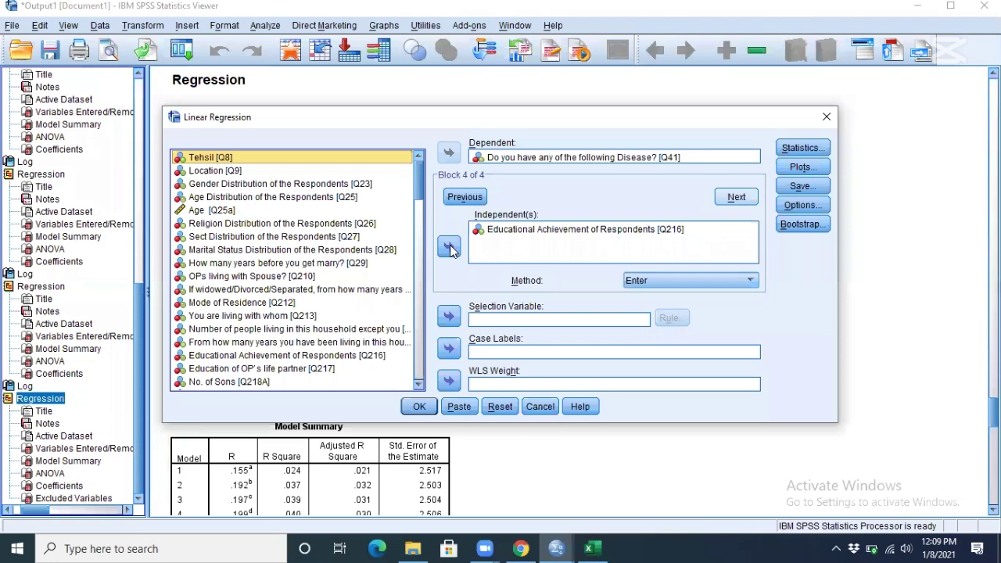
{"action": "key", "text": "Tab"}
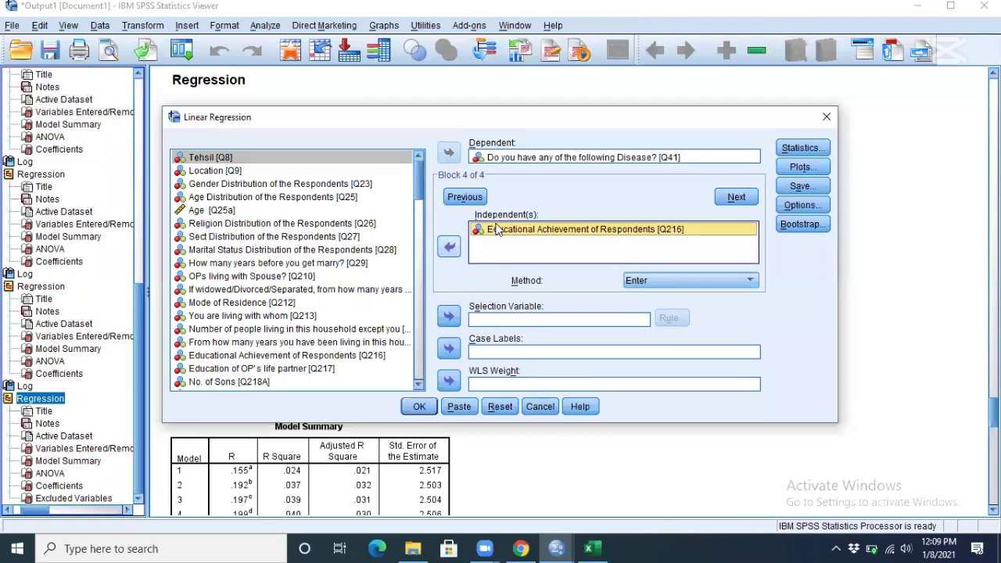
{"action": "left_click", "coordinate": [448, 246]}
{"action": "left_click", "coordinate": [465, 198]}
{"action": "left_click", "coordinate": [466, 198]}
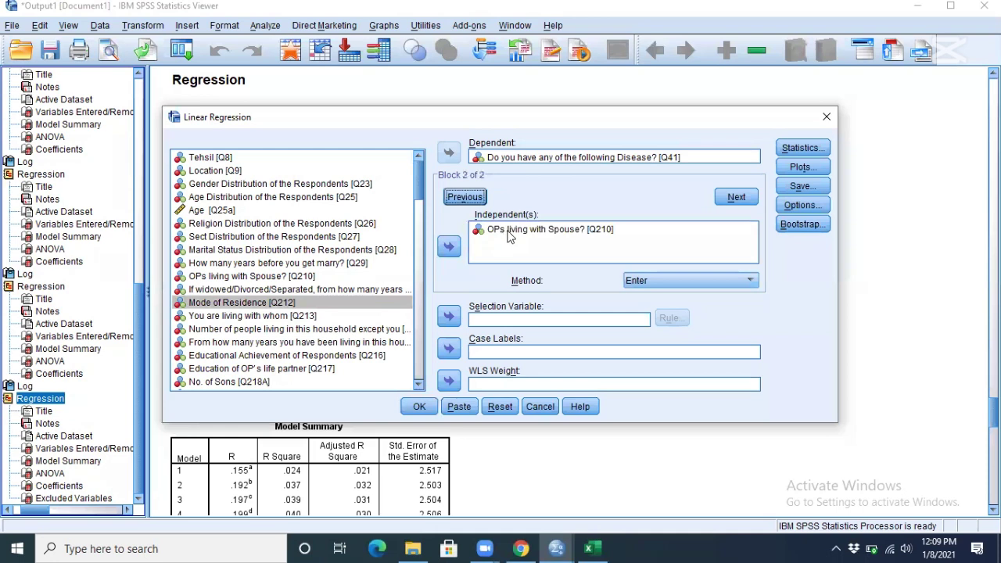
{"action": "left_click", "coordinate": [507, 231]}
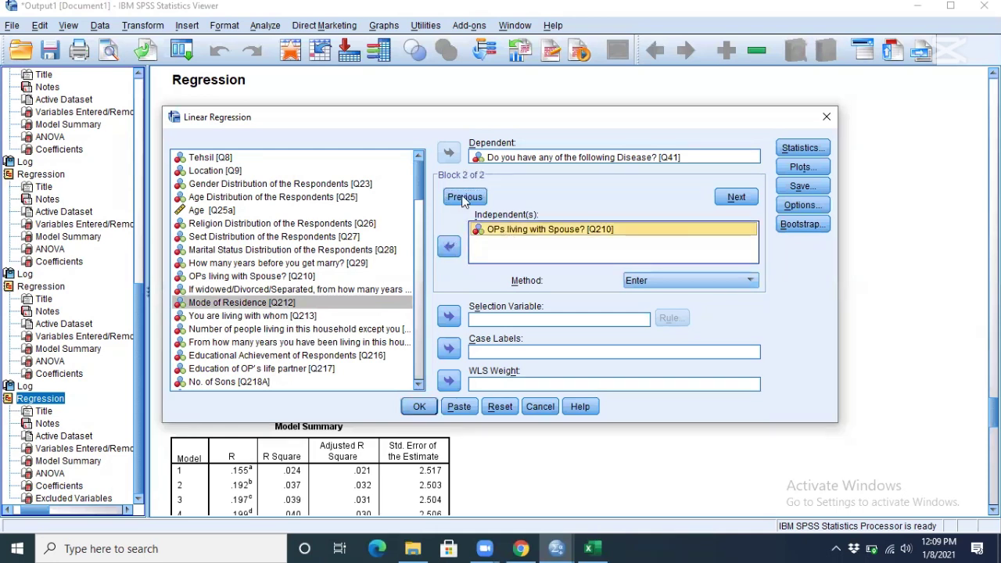
{"action": "left_click", "coordinate": [420, 407]}
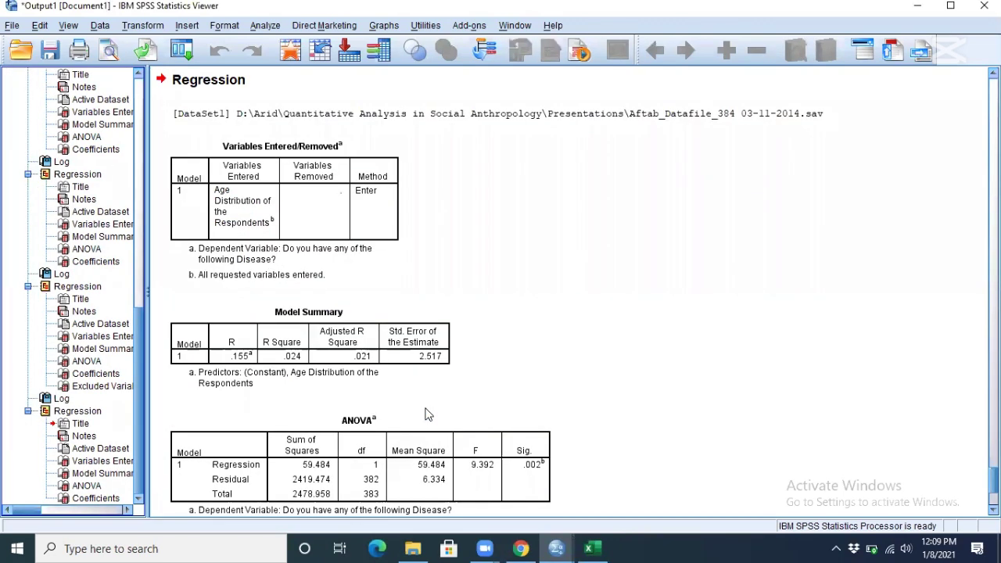
Step: Examine the Model Summary, ANOVA and Coefficients tables of the single-predictor age regression
{"action": "left_click", "coordinate": [422, 457]}
{"action": "scroll", "coordinate": [422, 457], "scroll_direction": "down", "scroll_amount": 3}
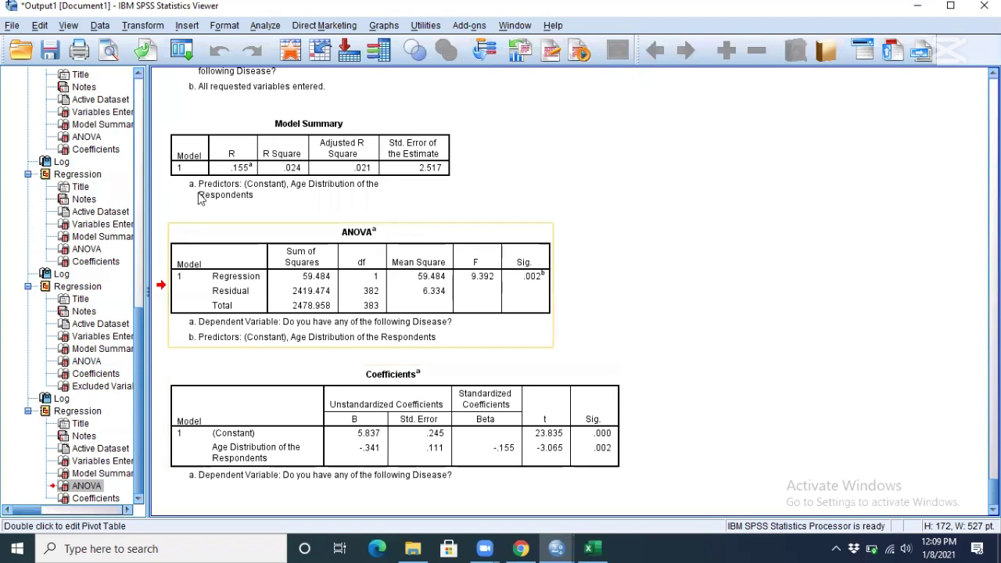
{"action": "key", "text": "Down"}
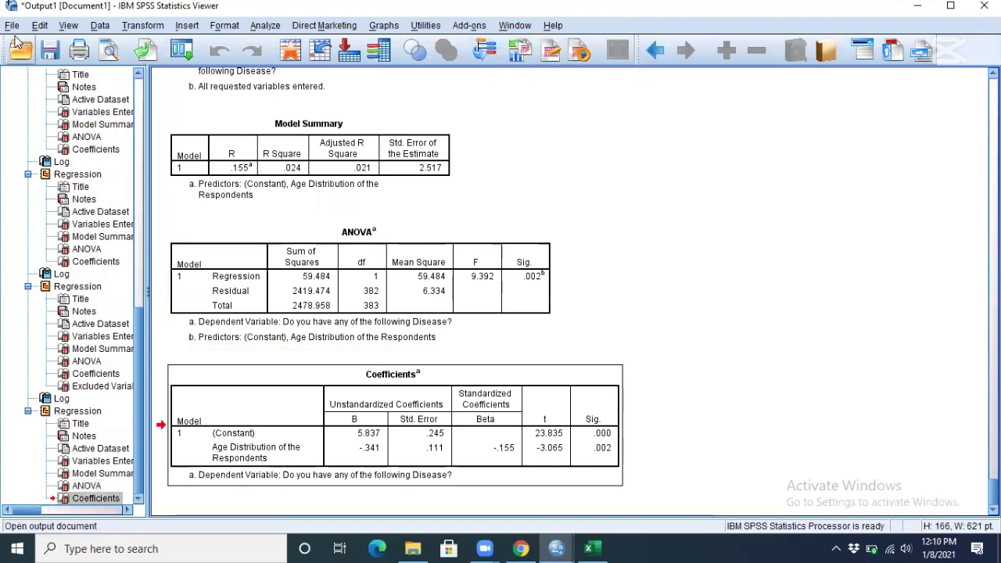
Step: Try to export all output as an Excel workbook to output tables.xls in the Presentations folder, replacing the existing file
{"action": "left_click", "coordinate": [12, 26]}
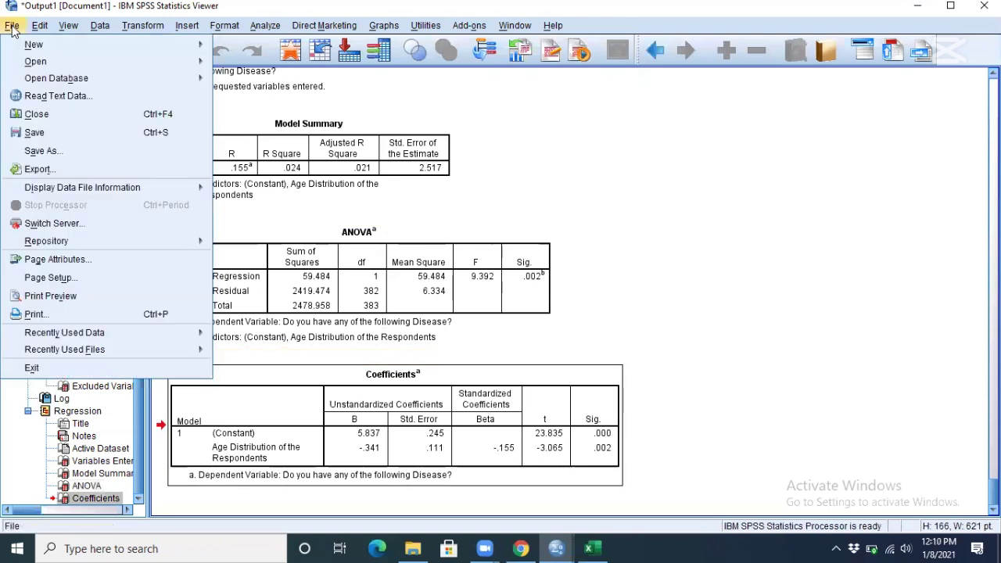
{"action": "left_click", "coordinate": [72, 171]}
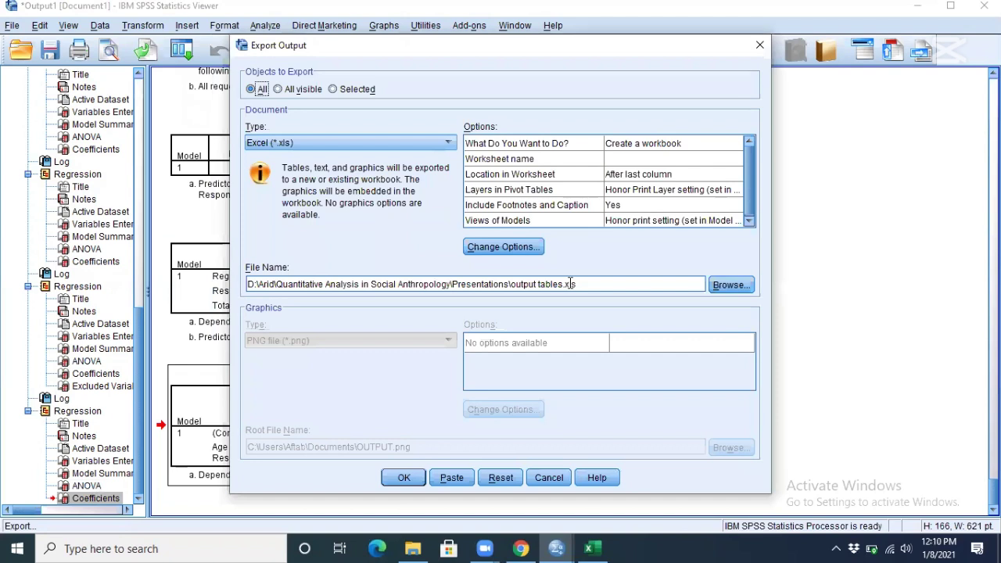
{"action": "left_click", "coordinate": [559, 283]}
{"action": "key", "text": "Return"}
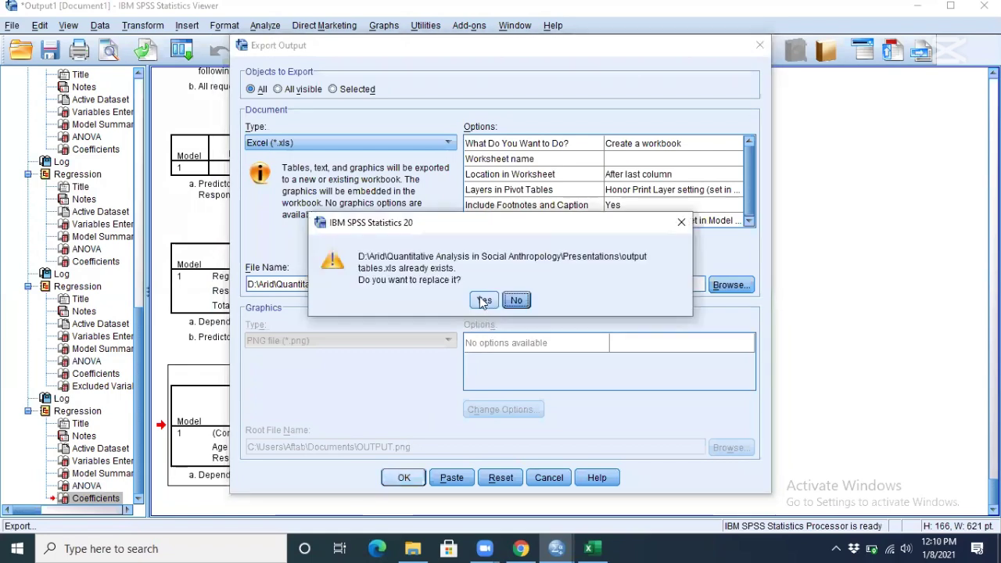
{"action": "left_click", "coordinate": [484, 301]}
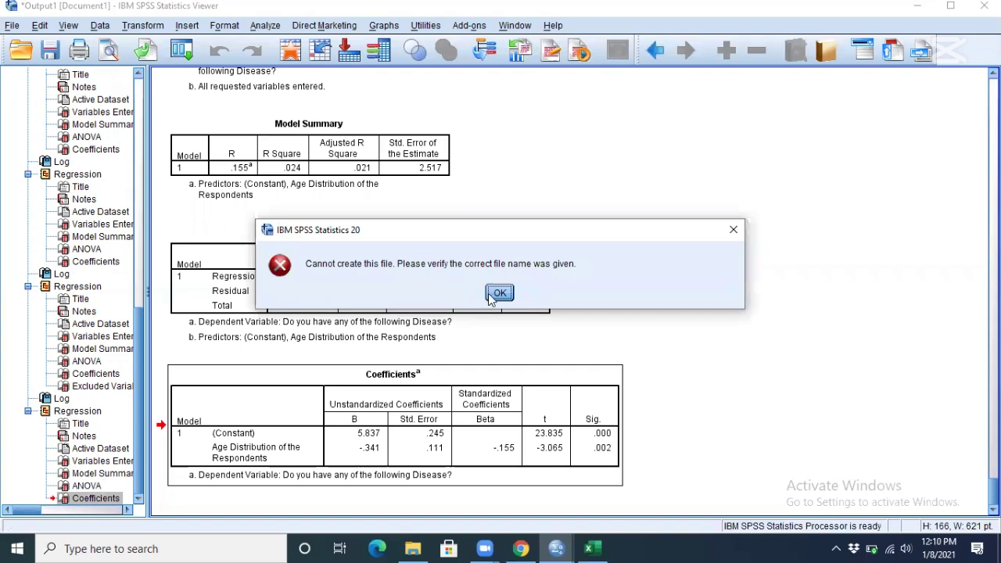
{"action": "left_click", "coordinate": [498, 300]}
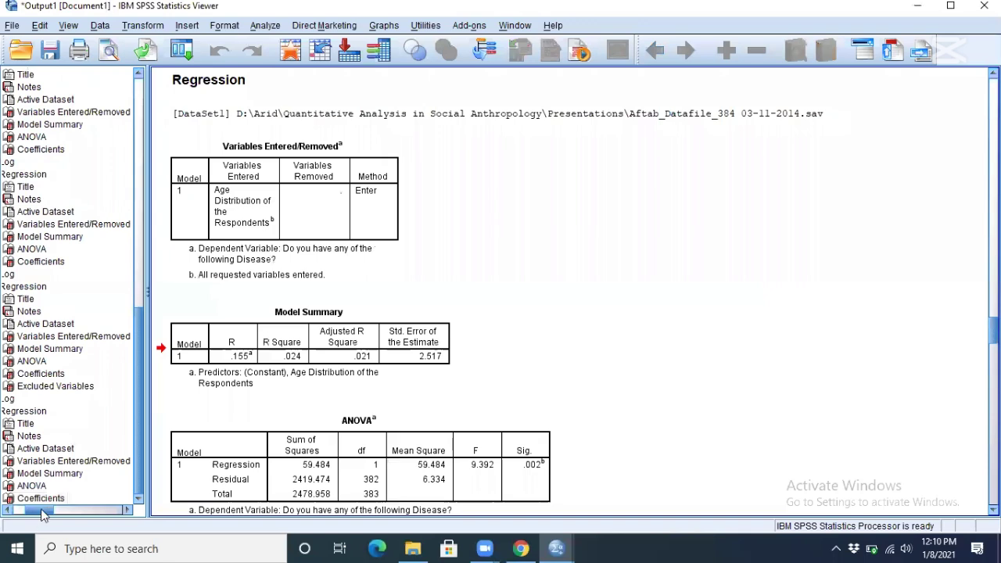
Step: Select the root Output item in the outline and delete all crosstab and regression results
{"action": "left_click_drag", "start_coordinate": [43, 512], "coordinate": [11, 512]}
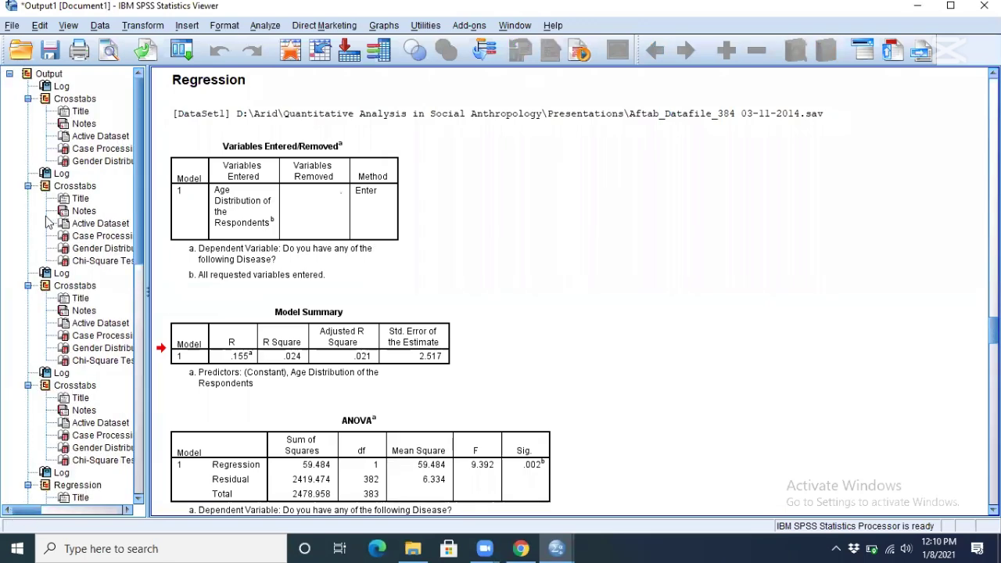
{"action": "left_click", "coordinate": [52, 77]}
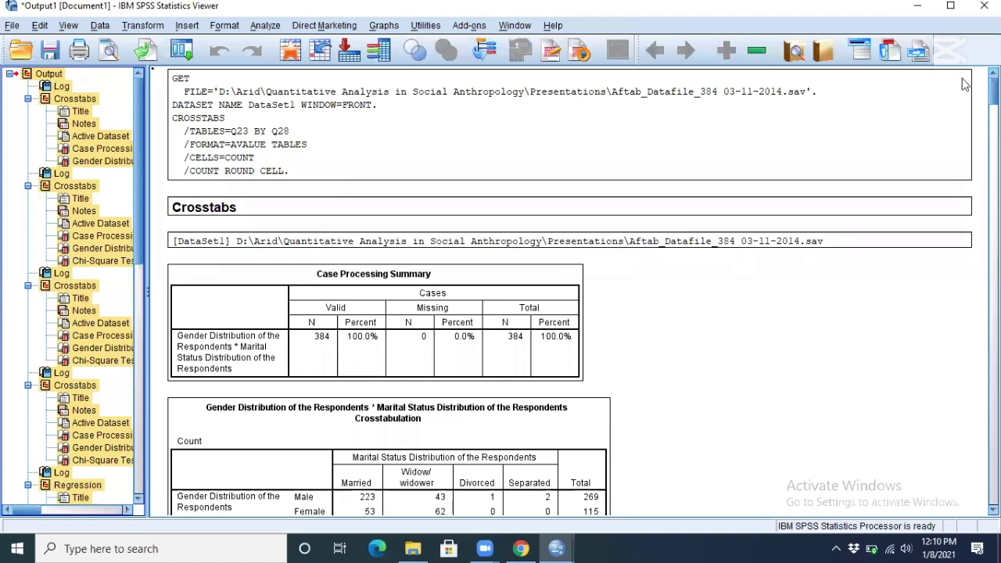
{"action": "key", "text": "Delete"}
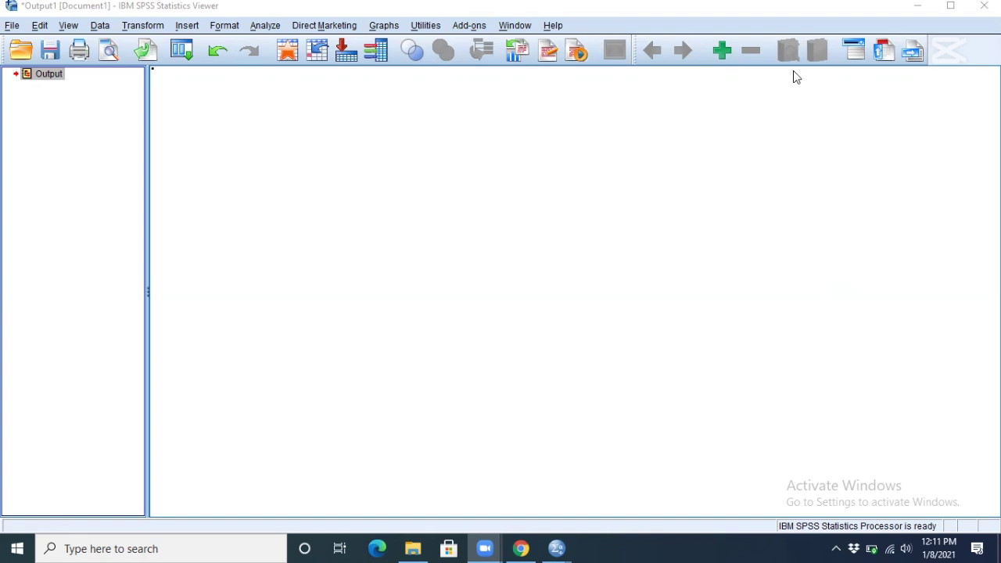
Step: Minimize the output viewer and the data editor to reveal the desktop
{"action": "left_click", "coordinate": [917, 6]}
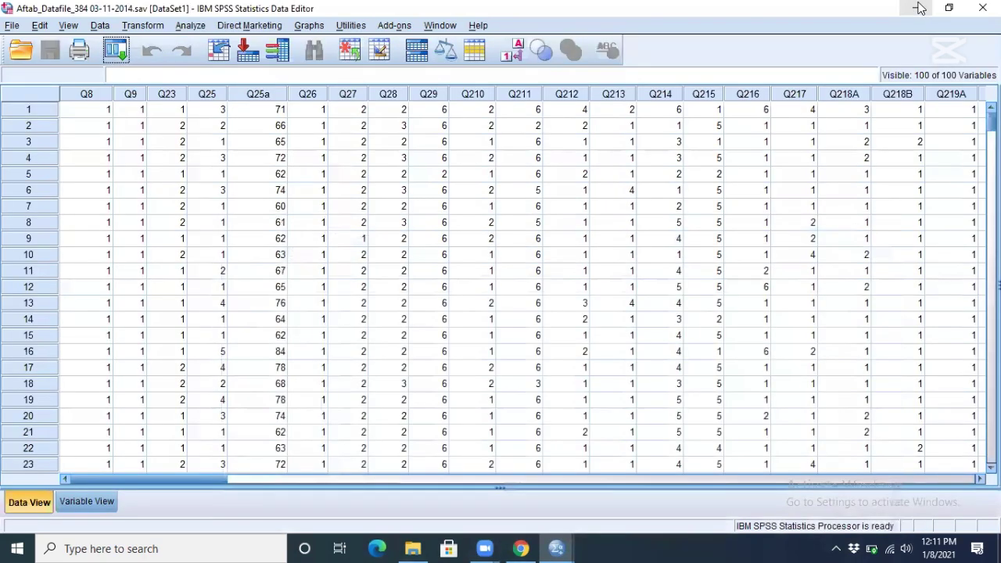
{"action": "left_click", "coordinate": [919, 7]}
{"action": "left_click", "coordinate": [919, 8]}
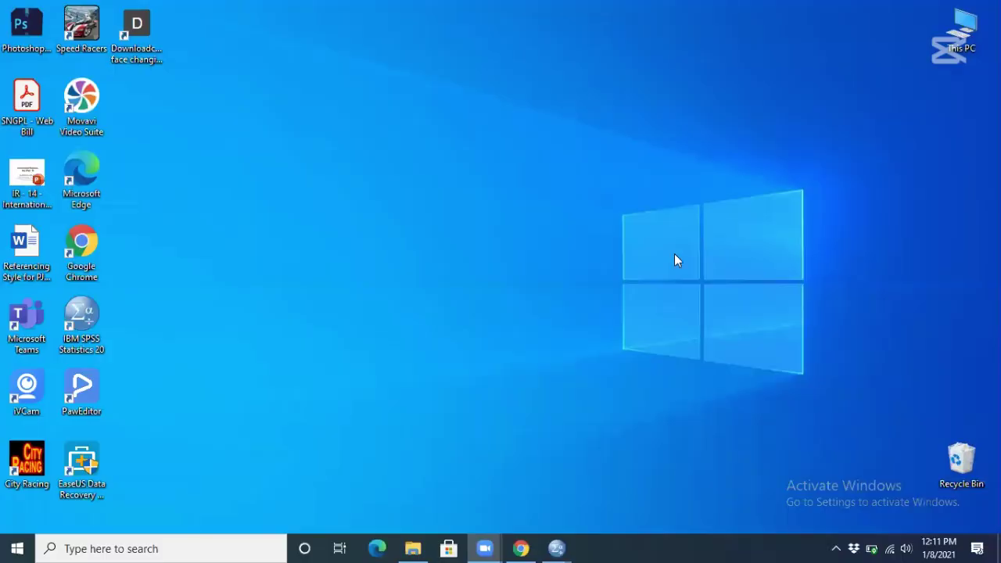